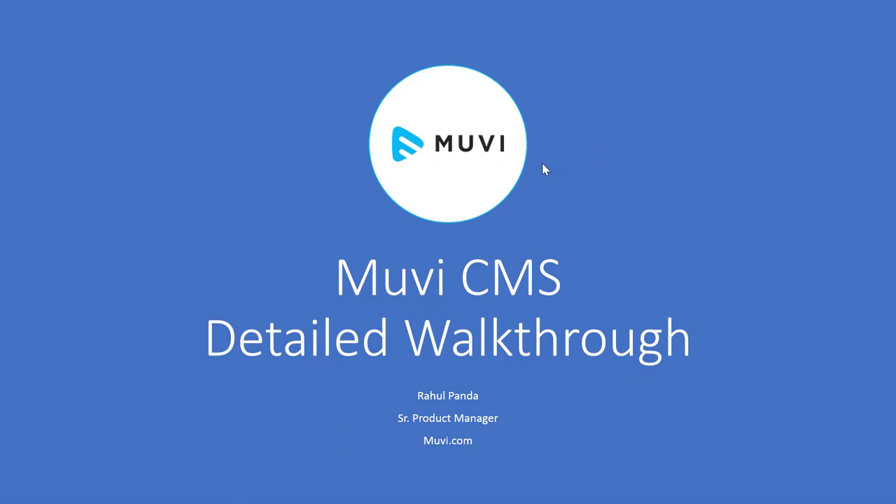
Advance the slideshow to the Introduction slide and switch to the Muvi dashboard in Chrome
click(544, 275)
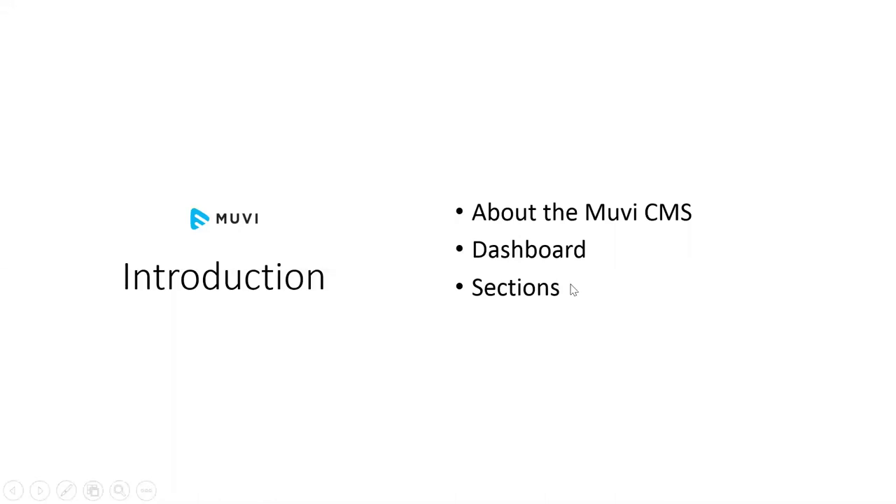
key(alt+Tab)
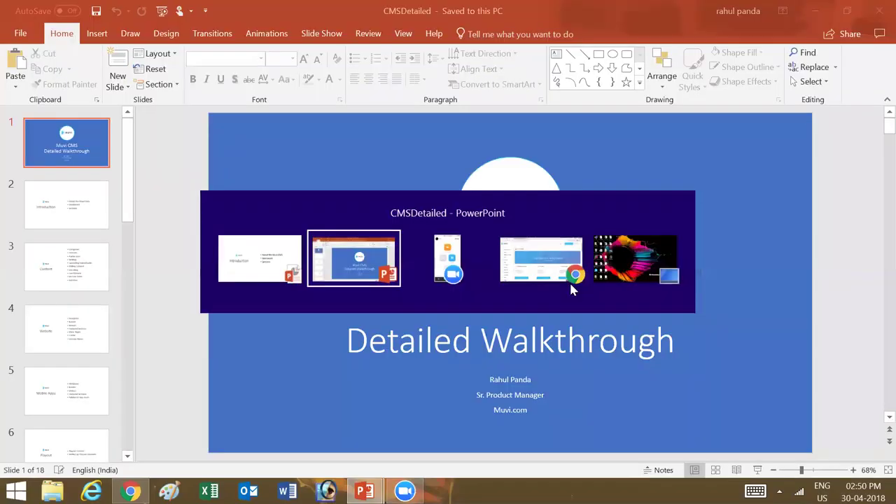
key(alt+Tab)
click(572, 285)
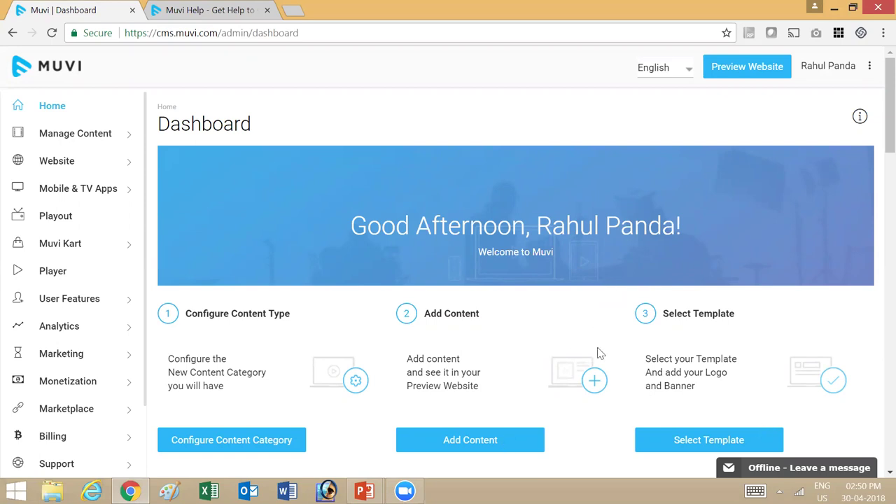
Review the dashboard's setup steps and its Hosting, Video, Website and Revenue sections
scroll(553, 346, down, 6)
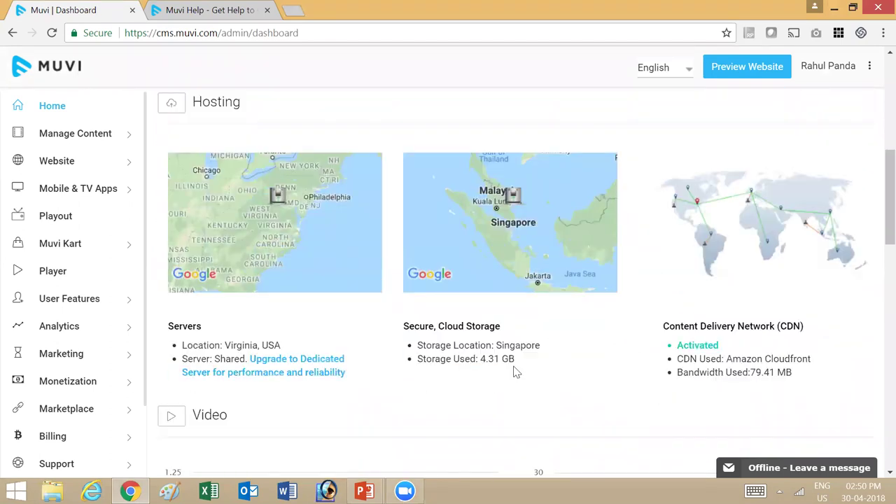
scroll(515, 368, down, 4)
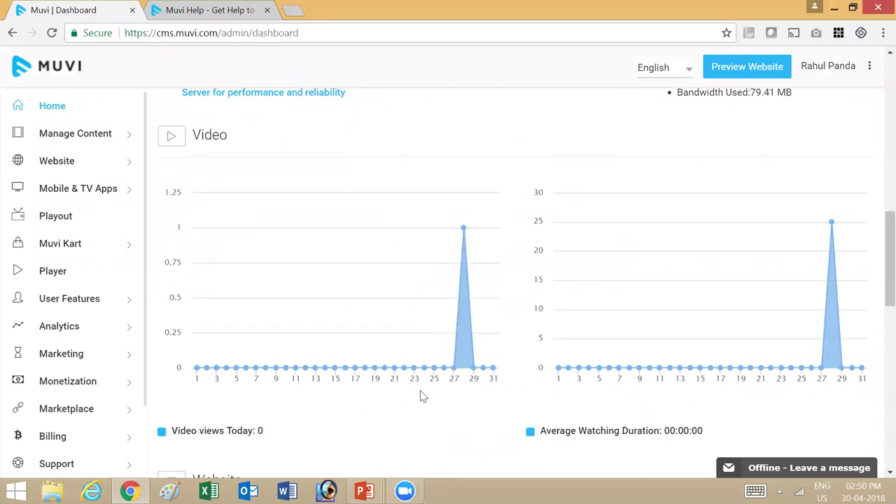
scroll(426, 402, down, 6)
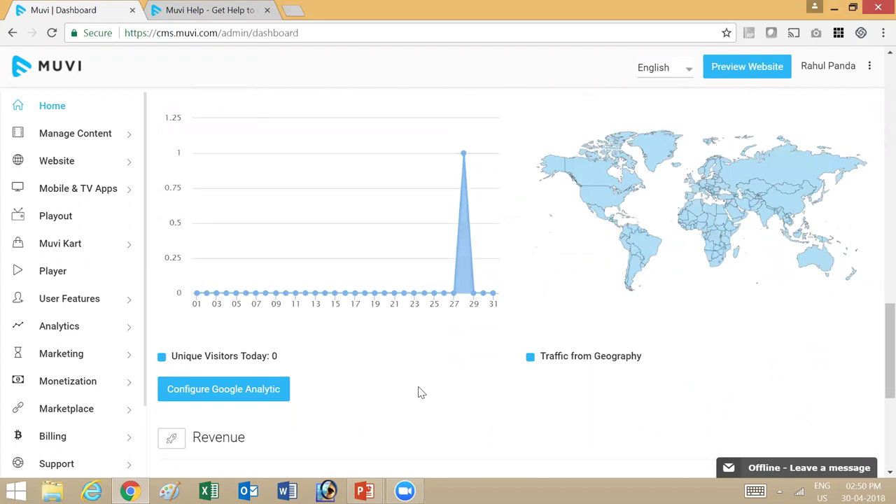
mouse_move(722, 214)
scroll(416, 373, down, 4)
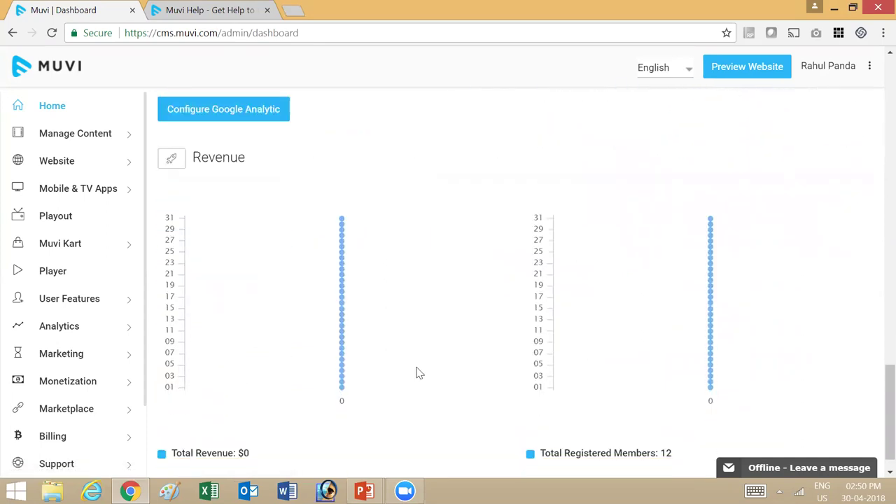
scroll(416, 372, down, 1)
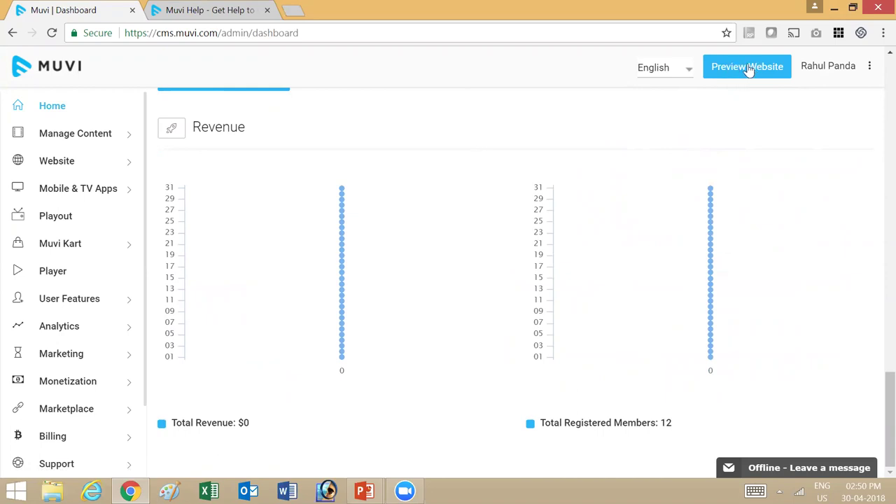
Look through the interface language choices without changing the language, and view the account options
click(687, 68)
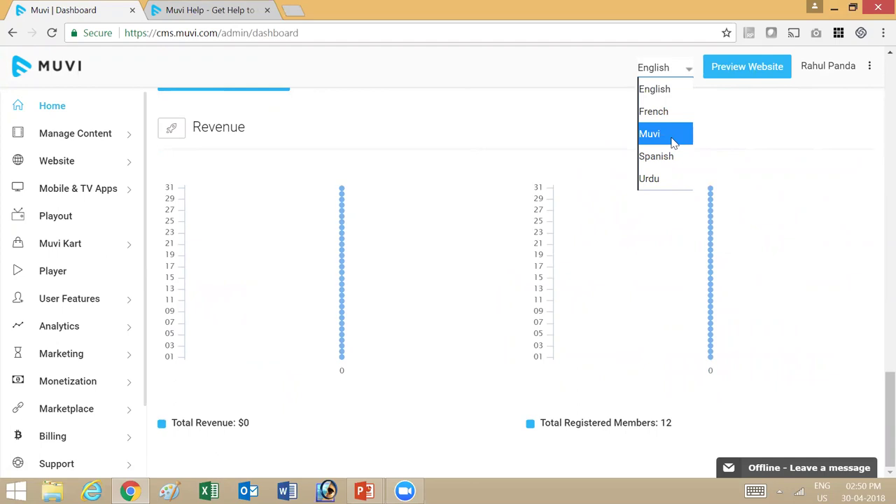
click(764, 132)
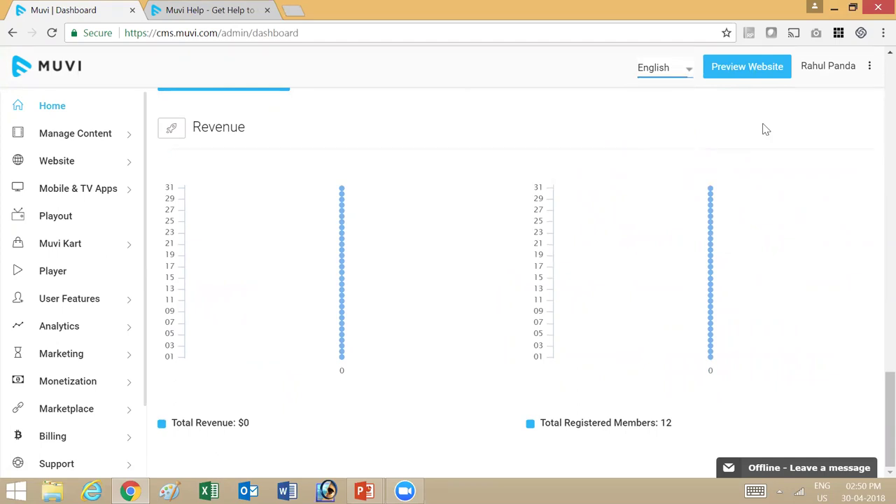
click(868, 68)
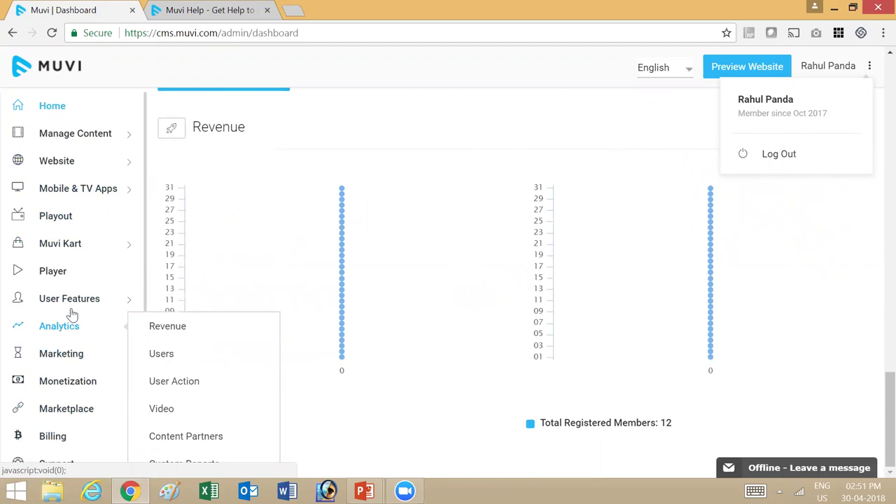
mouse_move(73, 256)
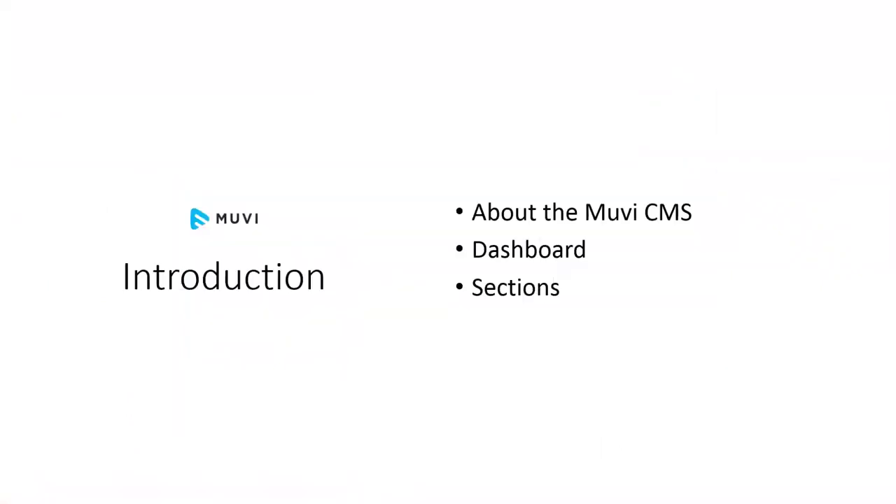
Advance the presentation to the Content slide, and open the Manage Content settings in Chrome
click(413, 216)
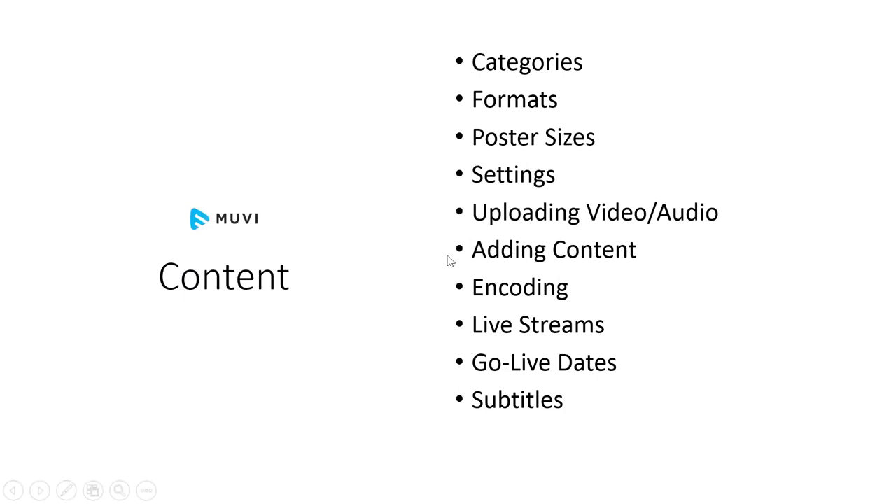
key(alt+Tab)
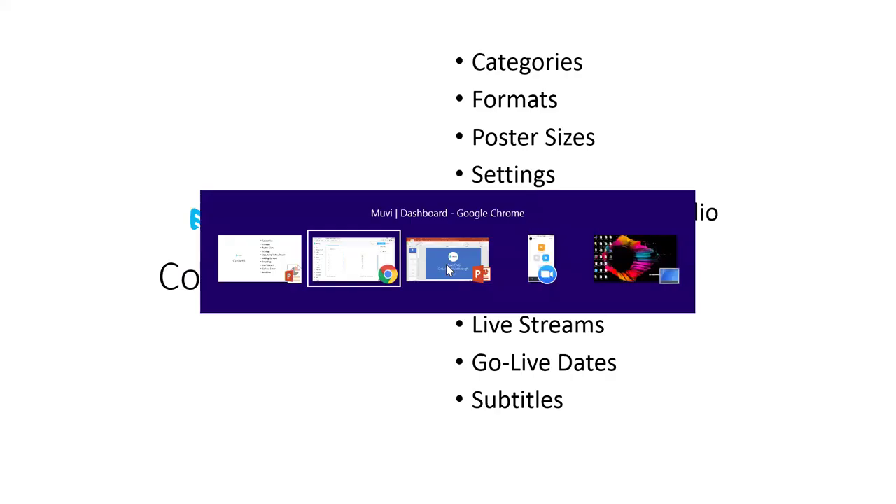
mouse_move(89, 138)
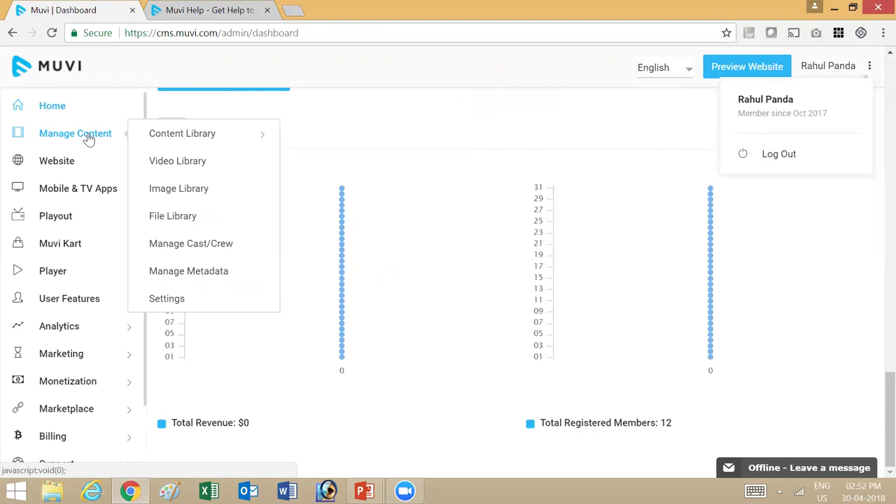
click(168, 299)
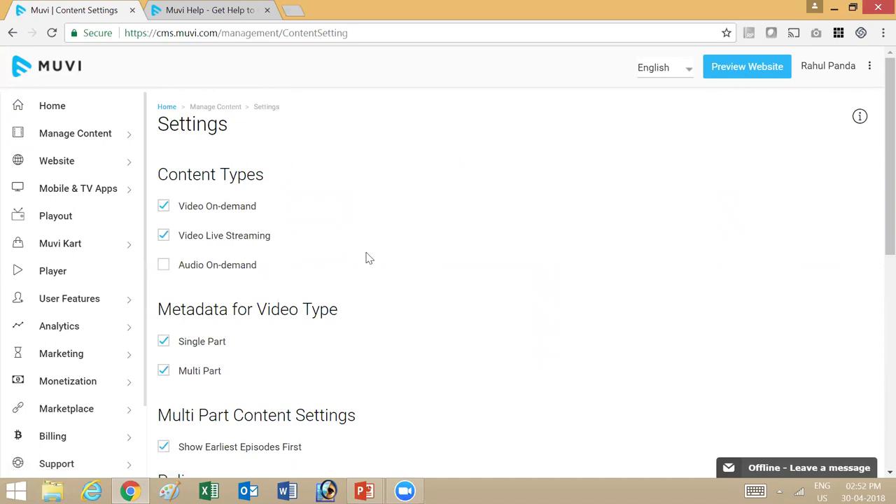
Review the content settings for video metadata, multi-part content, policy, content downloads and poster dimensions
scroll(369, 258, down, 2)
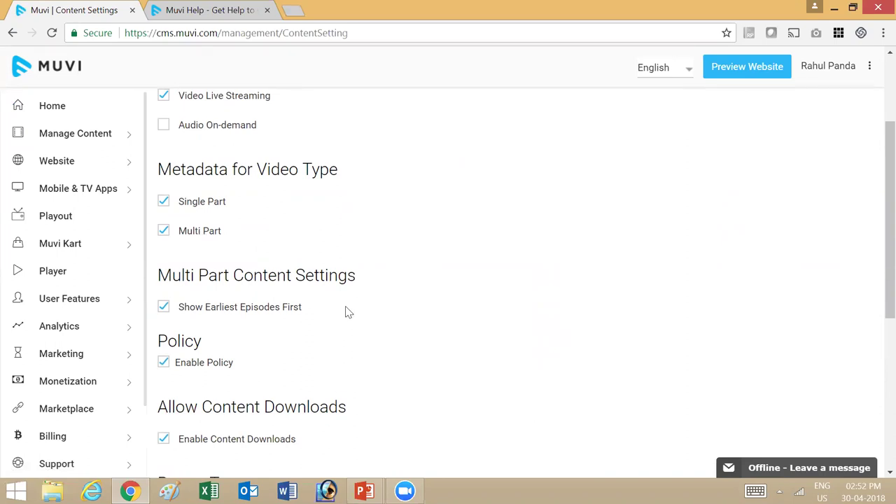
scroll(346, 306, down, 1)
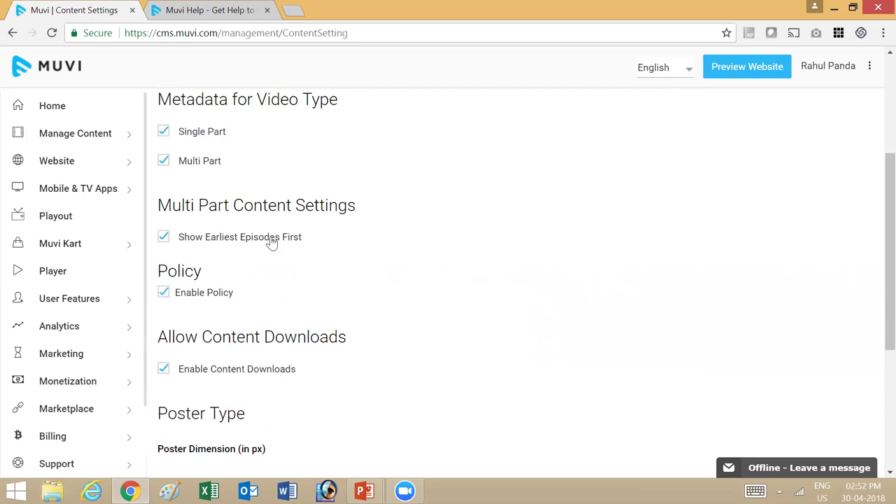
mouse_move(113, 299)
scroll(418, 279, down, 2)
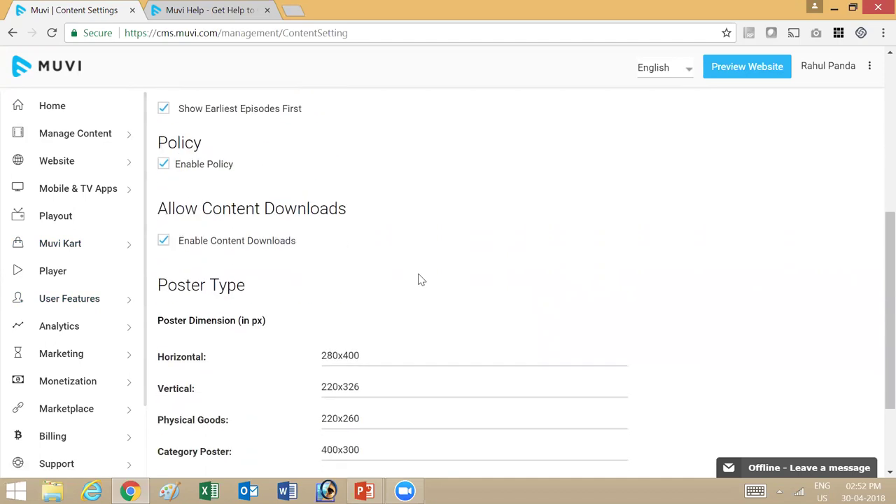
scroll(419, 279, down, 2)
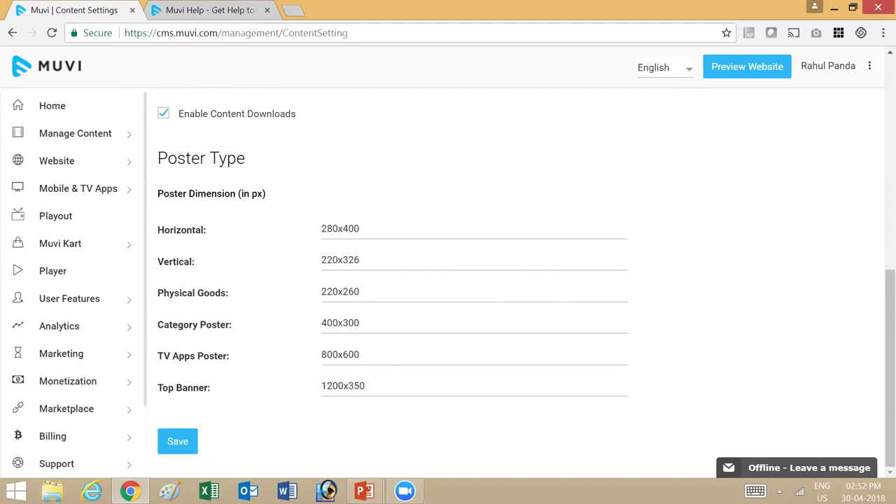
mouse_move(86, 414)
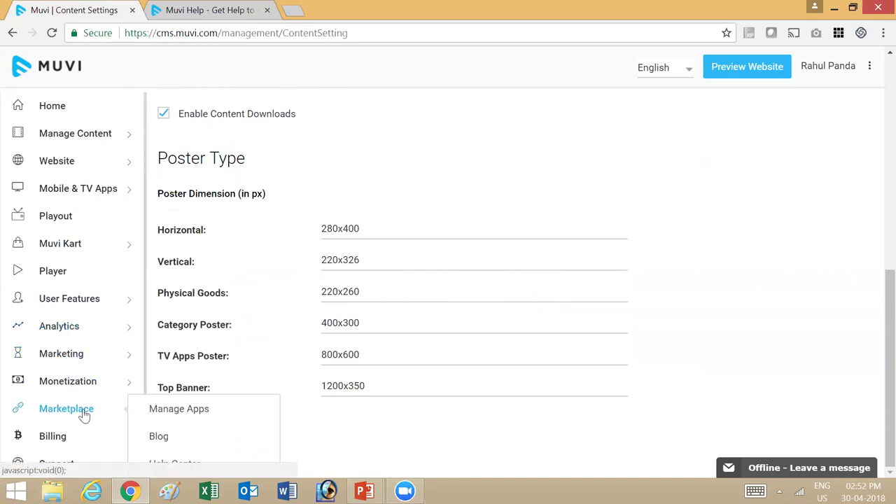
scroll(268, 174, up, 3)
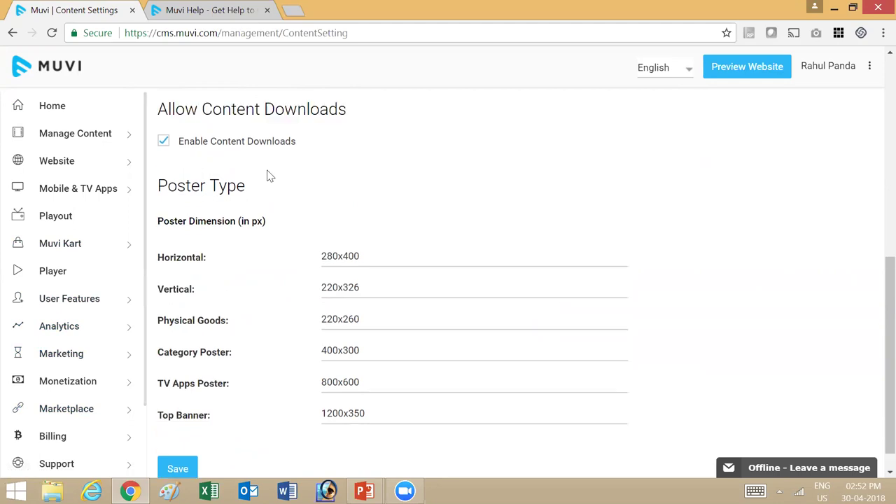
Open Manage Metadata and examine the content categories and the content format list
click(195, 274)
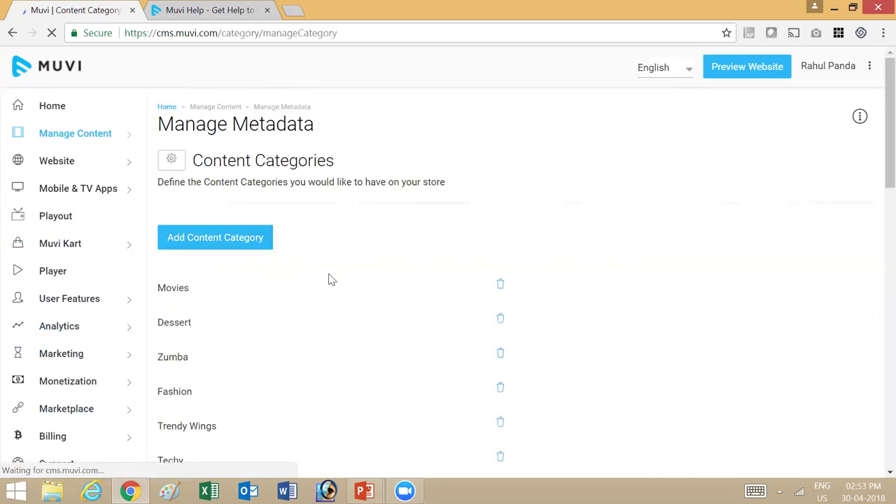
scroll(325, 273, down, 5)
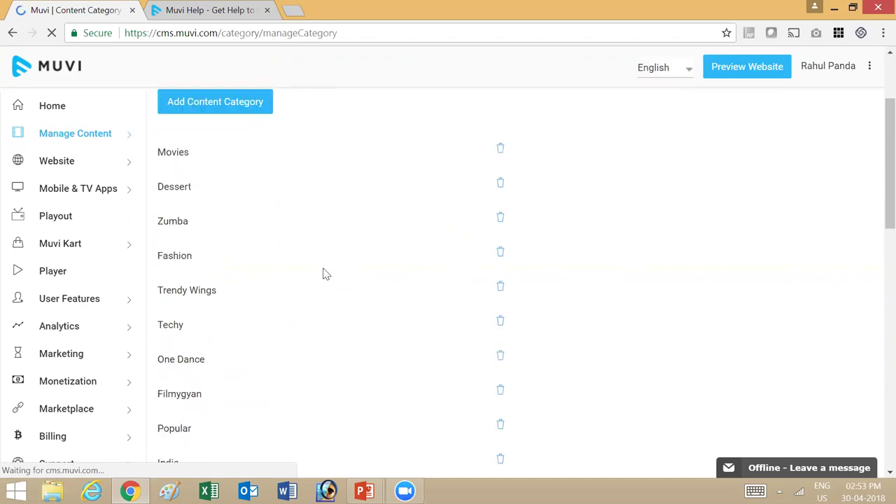
scroll(324, 273, down, 1)
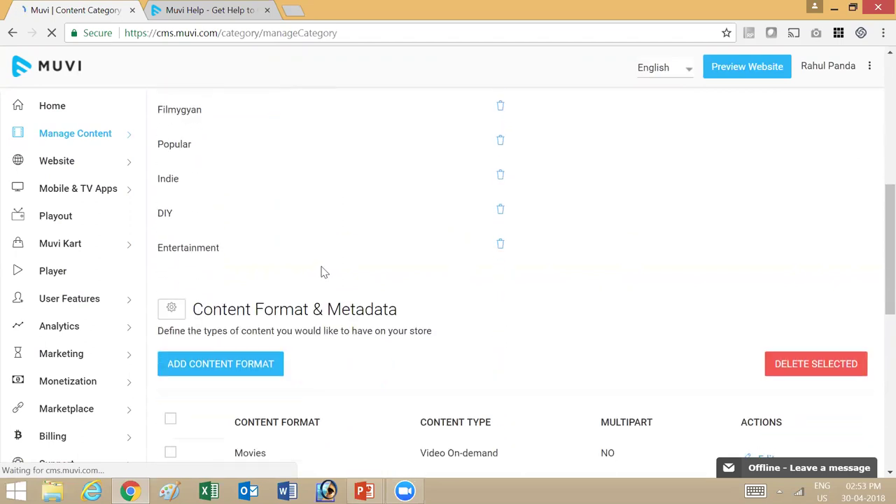
scroll(321, 241, up, 3)
scroll(321, 241, up, 3)
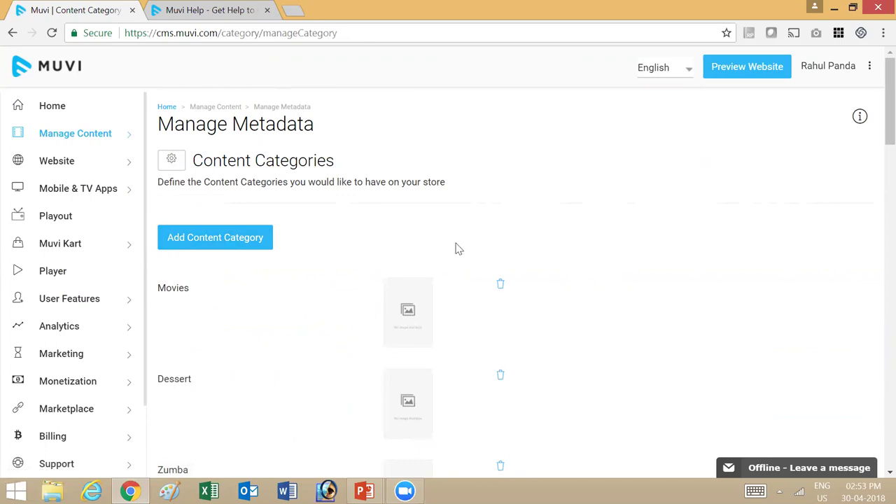
scroll(381, 226, down, 12)
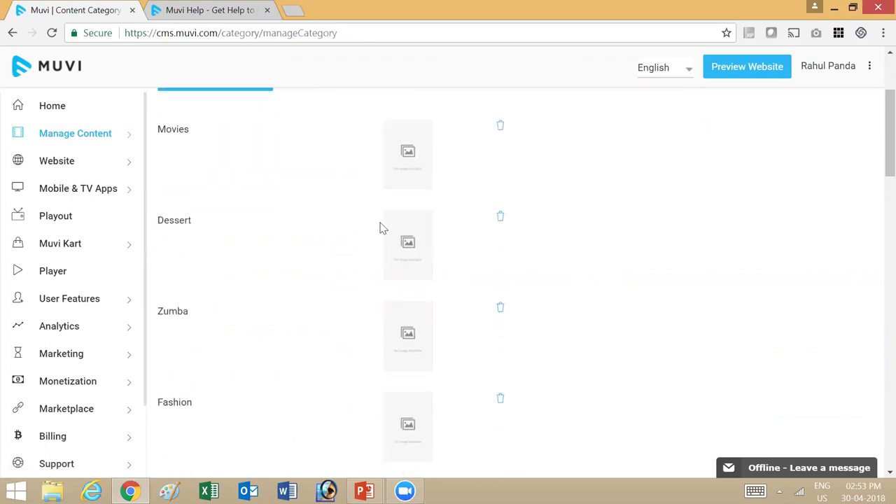
scroll(371, 227, down, 5)
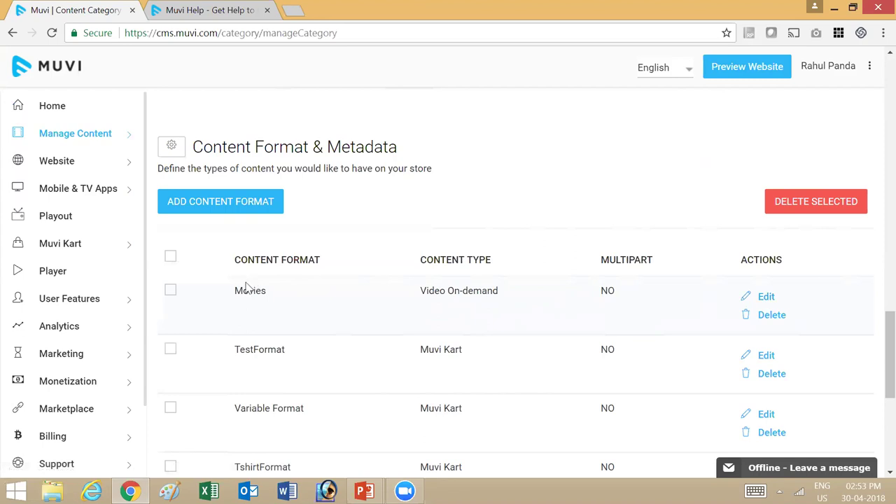
Open the Movies content format for editing and examine its metadata fields and the option to add fields
click(760, 297)
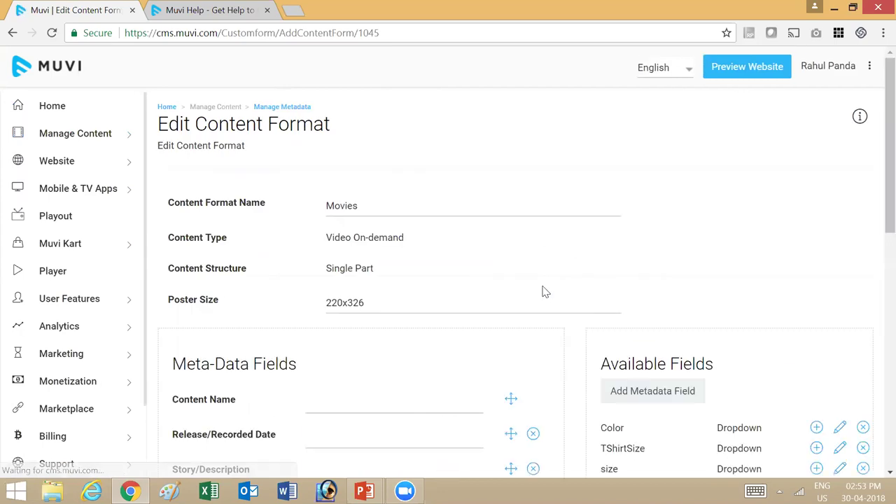
scroll(526, 284, down, 2)
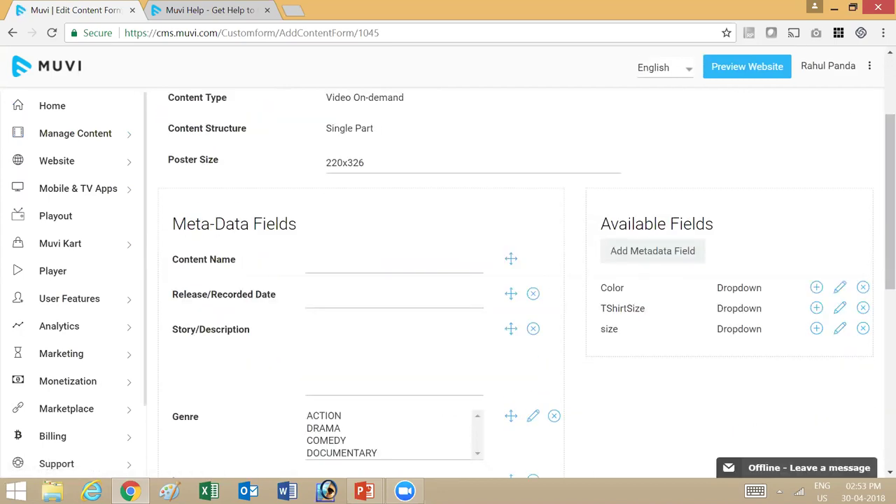
scroll(214, 210, down, 1)
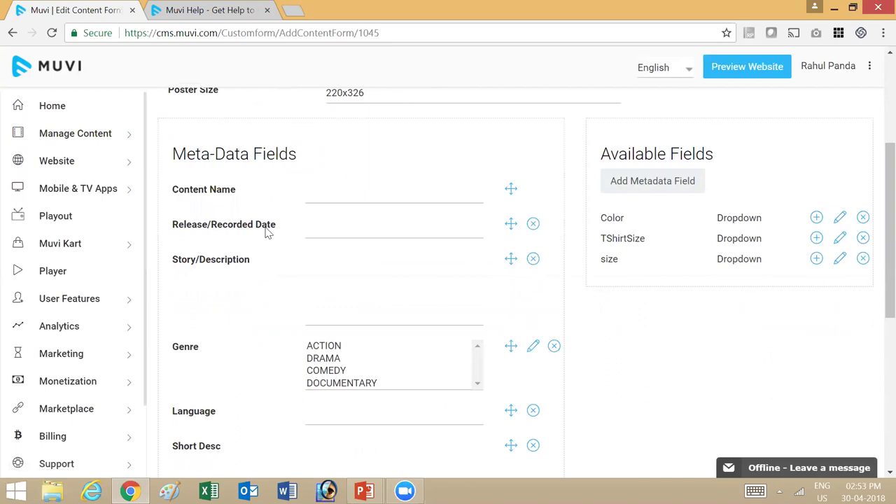
scroll(232, 344, down, 3)
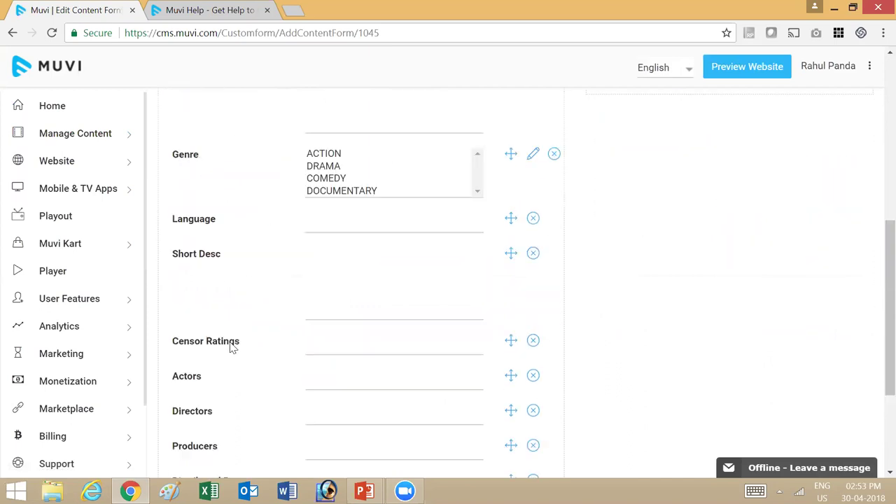
scroll(279, 327, down, 2)
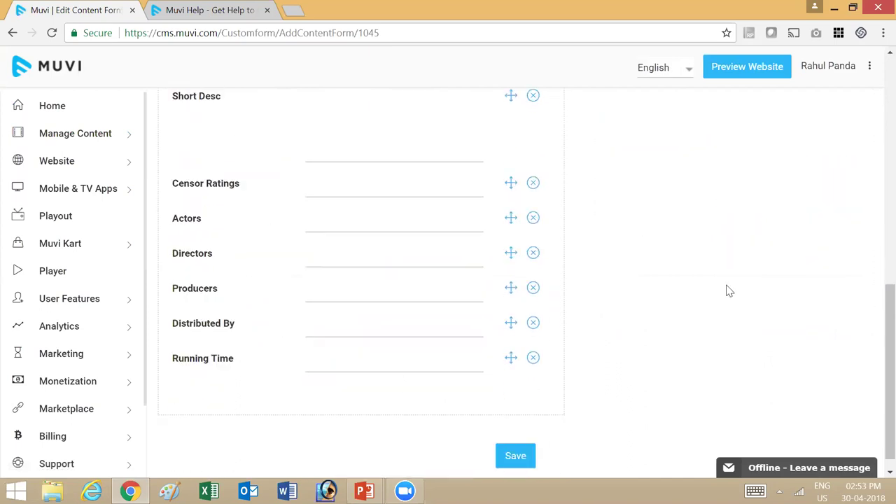
scroll(728, 290, up, 5)
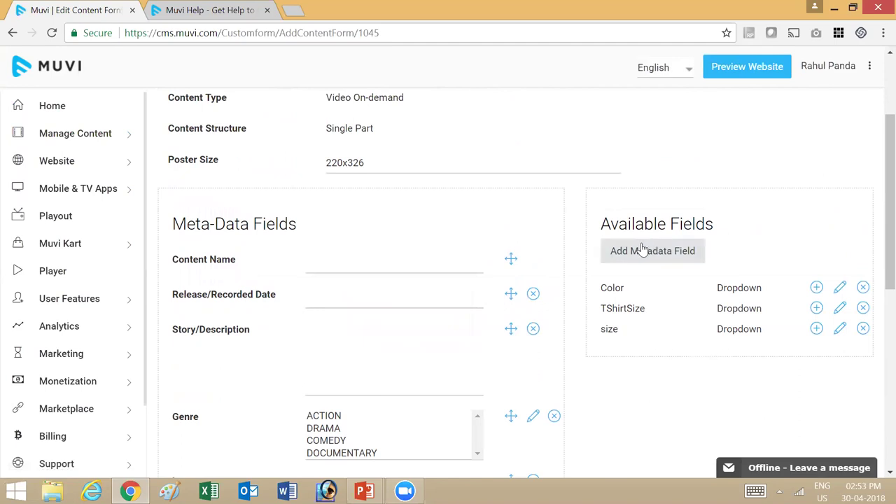
click(639, 251)
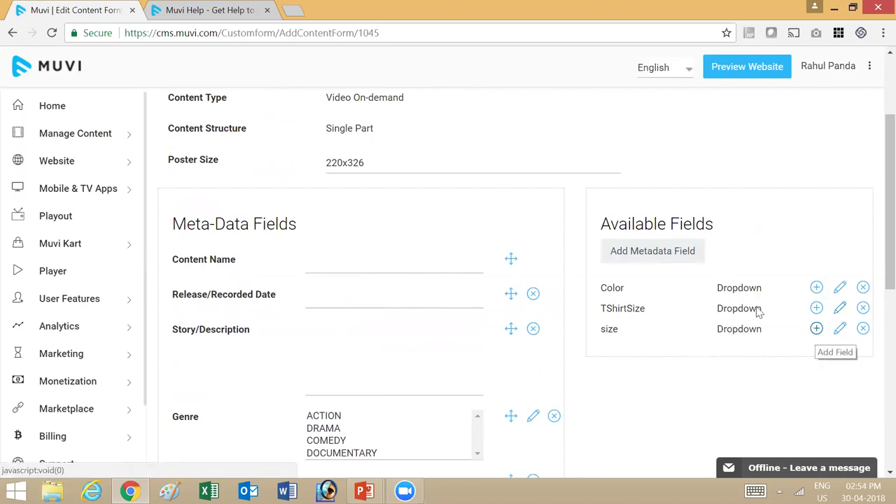
Check the Poster Size of the Movies content format, and open the Video Library
scroll(422, 238, up, 1)
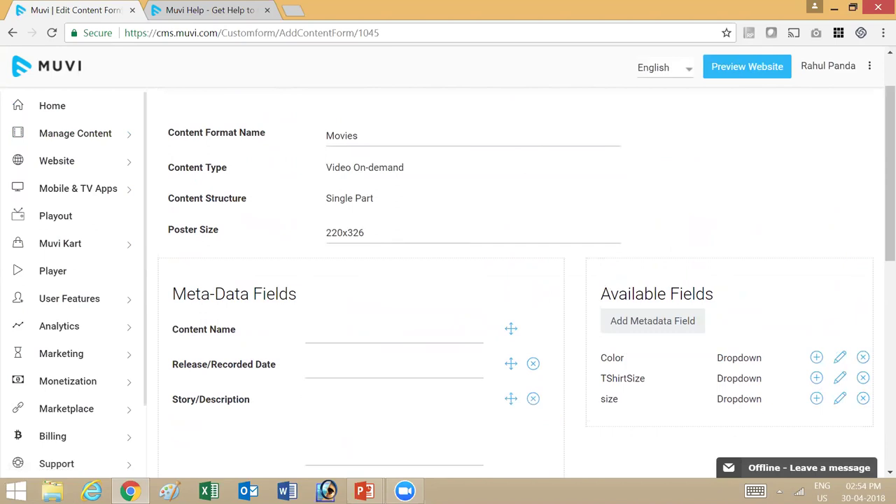
drag(363, 233, 290, 236)
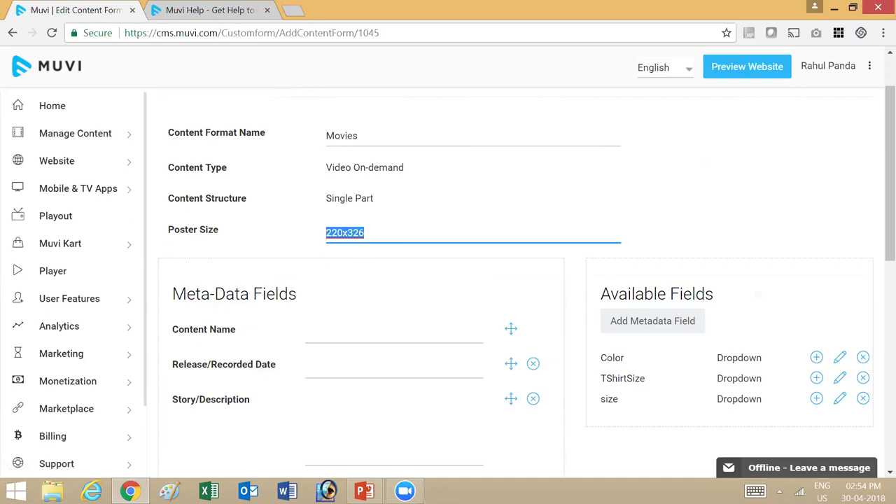
mouse_move(109, 139)
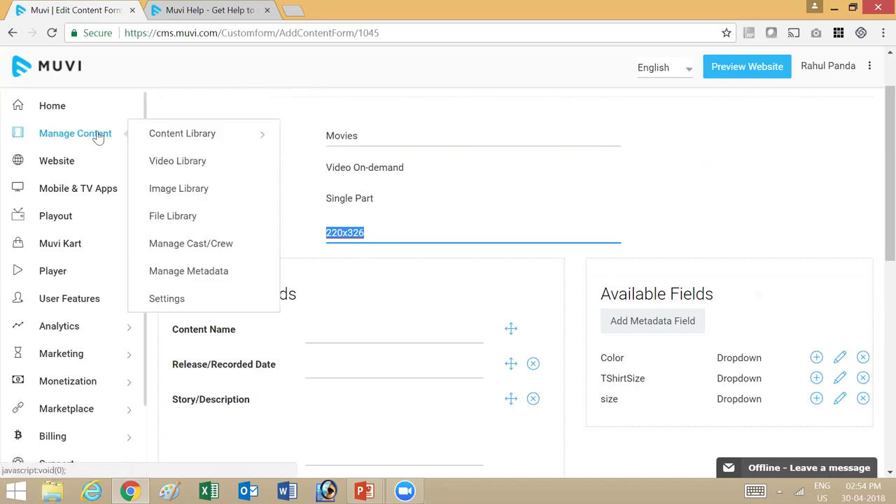
mouse_move(201, 133)
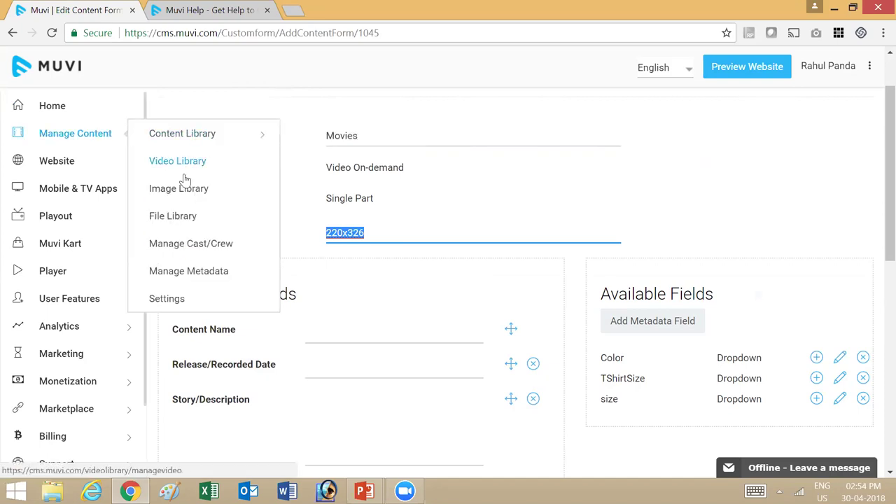
click(181, 162)
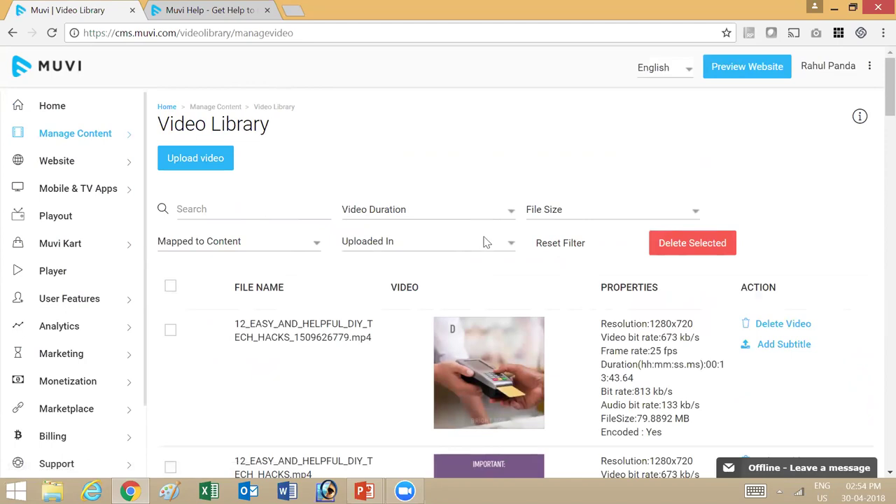
Show the video upload options and examine uploading a file from the computer, S3 Sync and FTP, without choosing a file
click(202, 167)
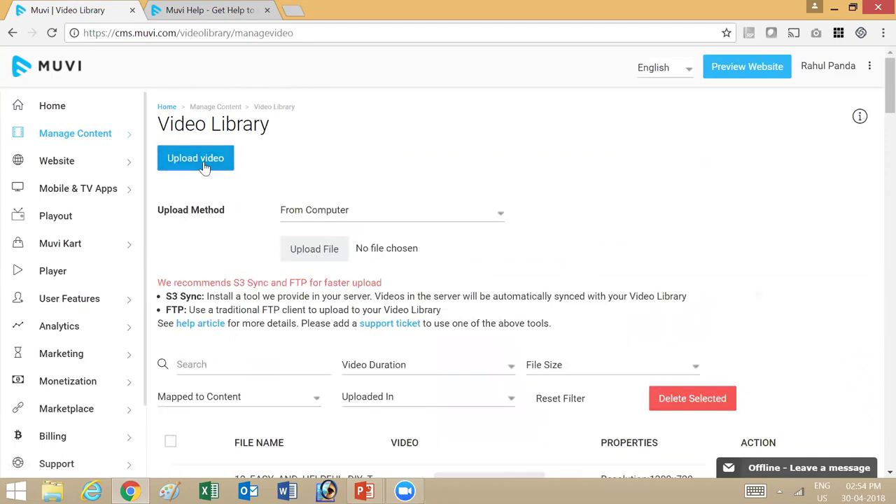
click(315, 259)
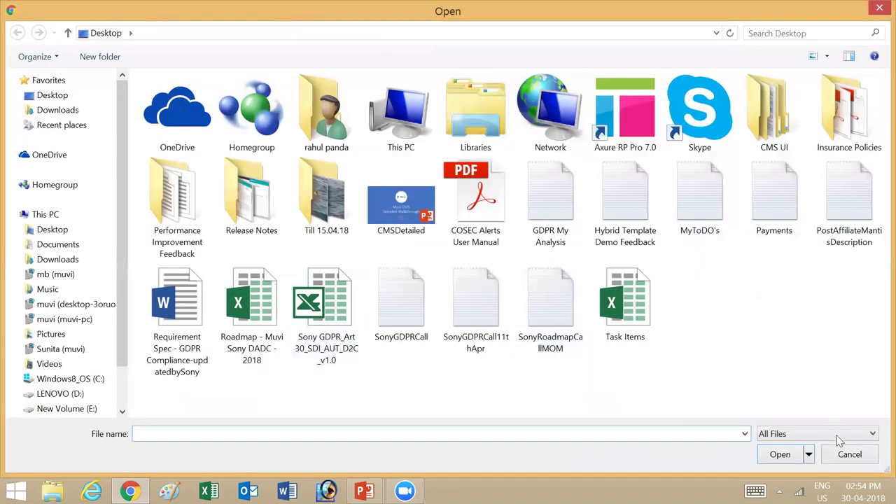
click(836, 456)
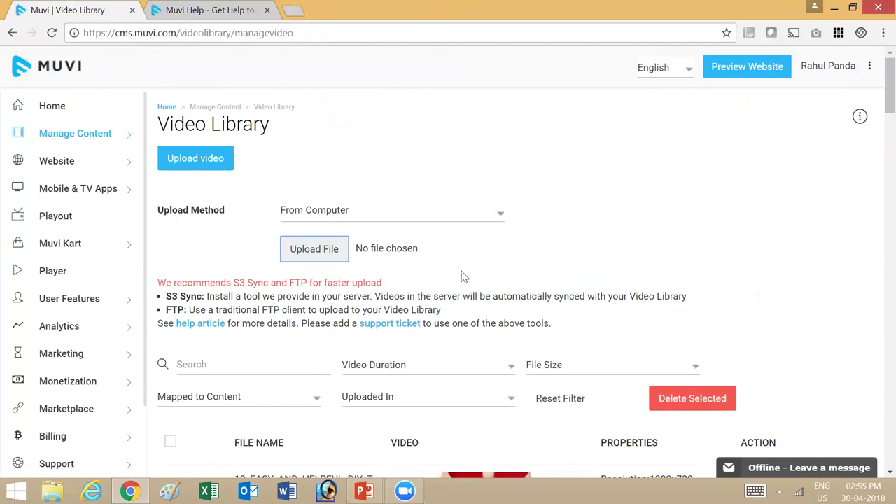
drag(166, 309, 560, 309)
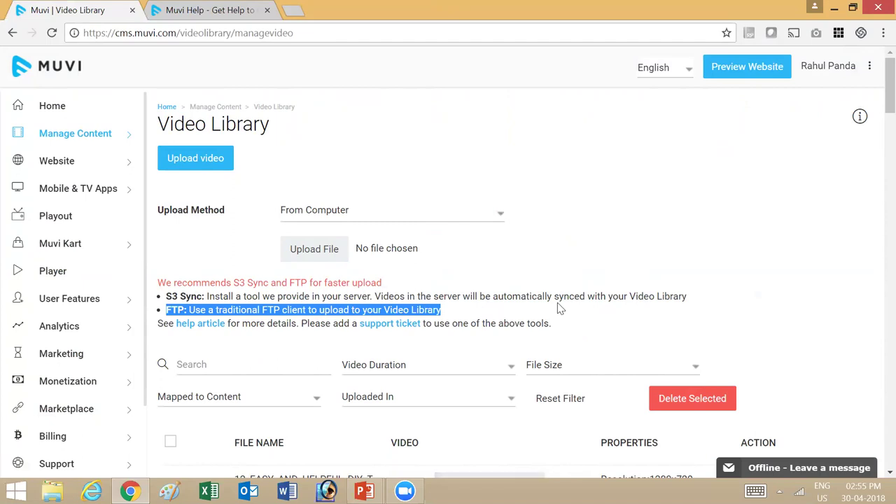
drag(166, 297, 683, 296)
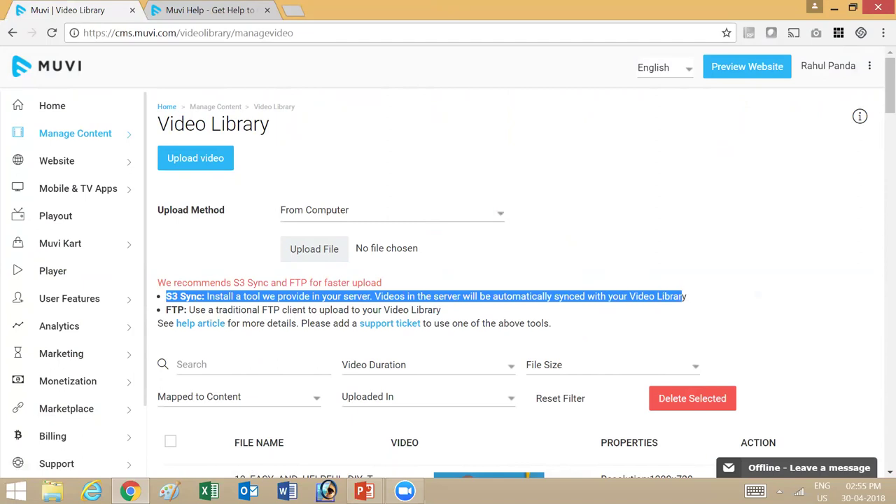
click(578, 269)
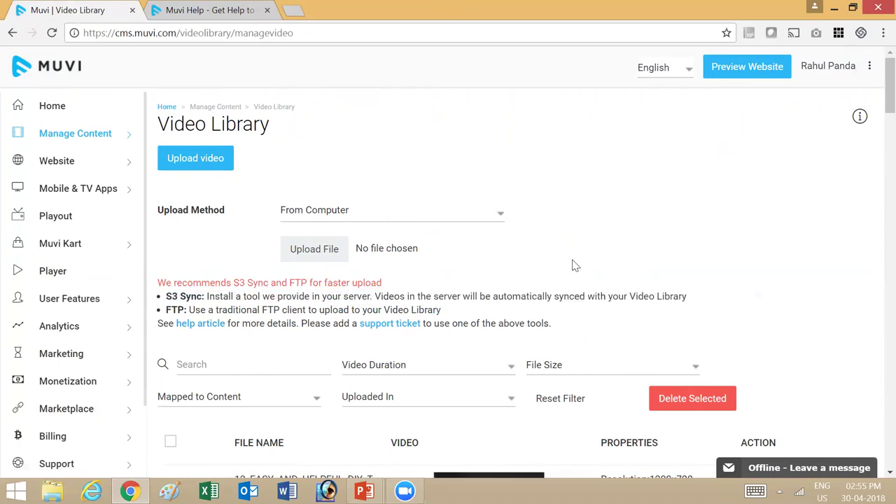
Look through the uploaded videos and inspect the subtitle upload form for the first one, leaving it without adding a subtitle
scroll(570, 263, down, 2)
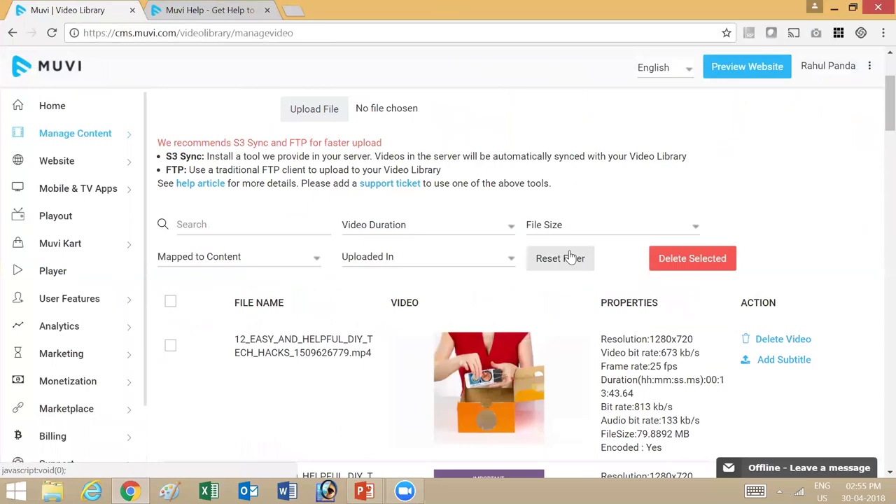
scroll(369, 378, down, 15)
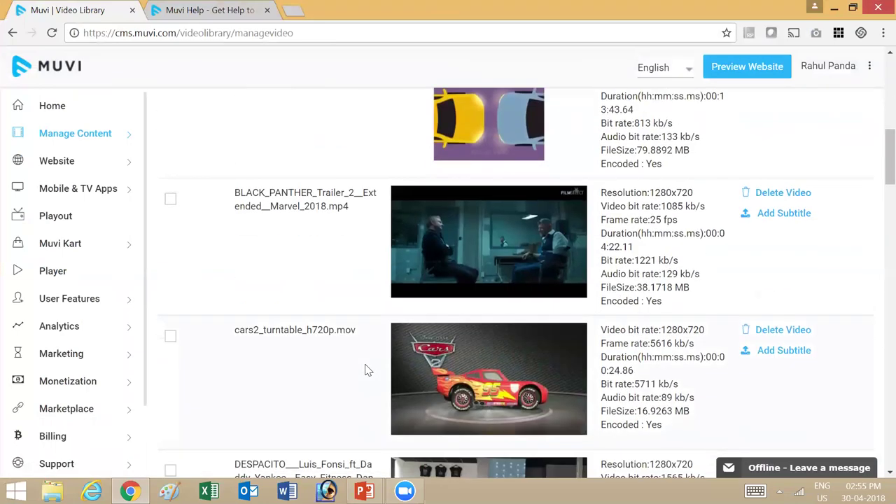
scroll(369, 366, up, 15)
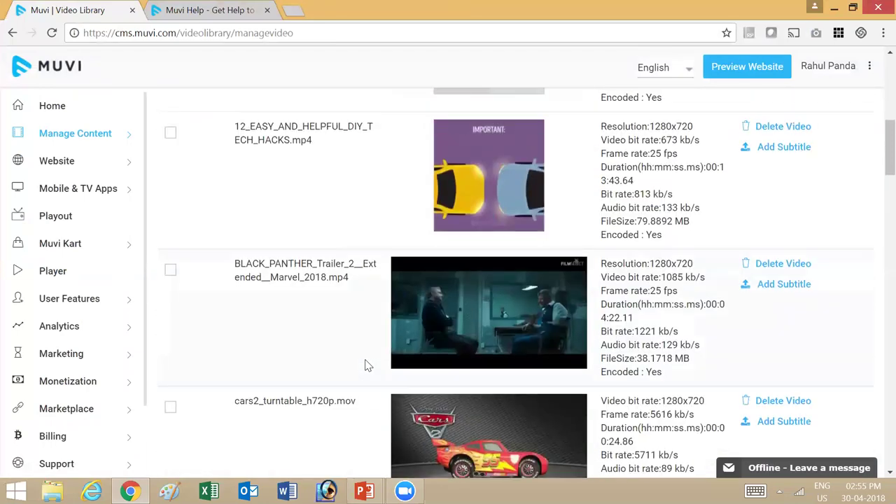
scroll(369, 370, down, 2)
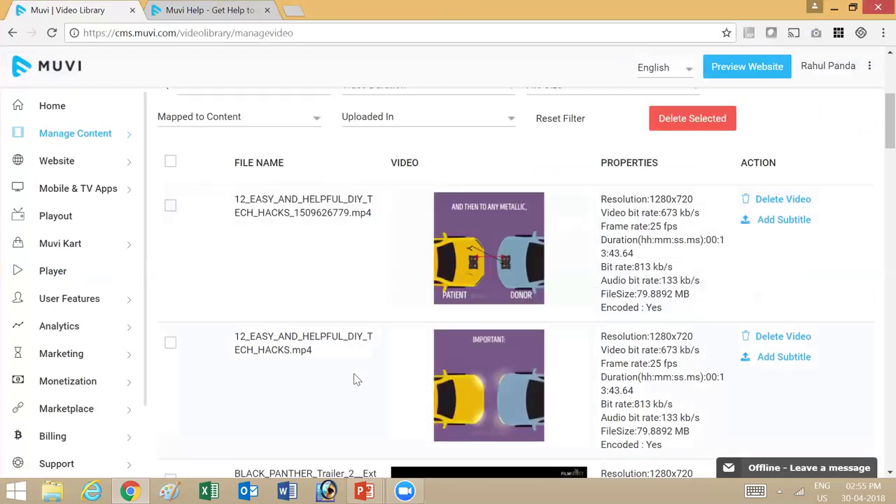
click(781, 223)
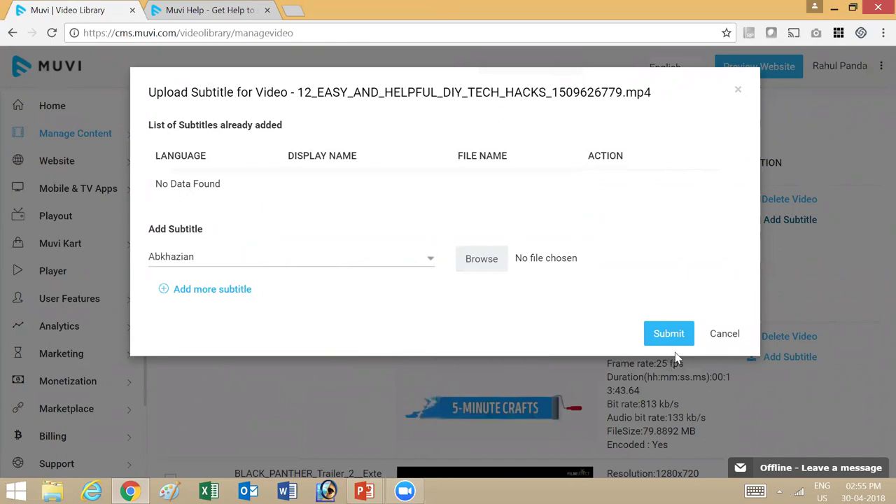
click(723, 333)
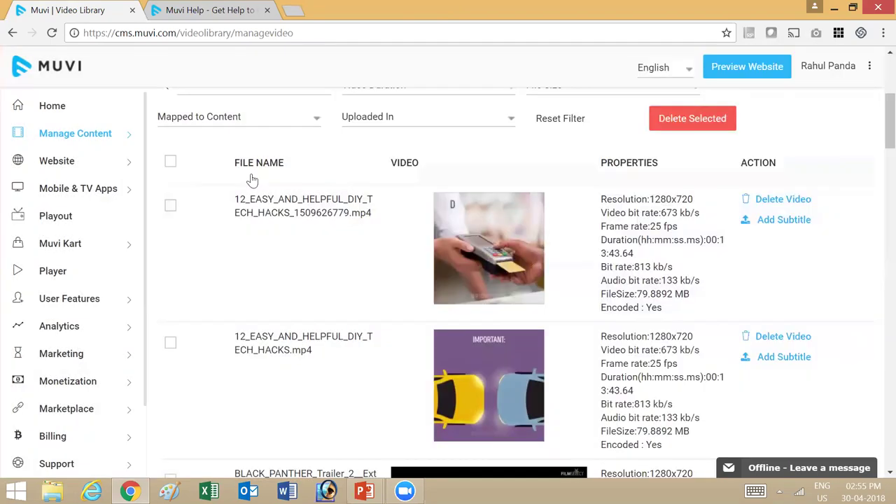
Open the Content Library and look through the listed content entries and their available actions
mouse_move(116, 141)
click(168, 136)
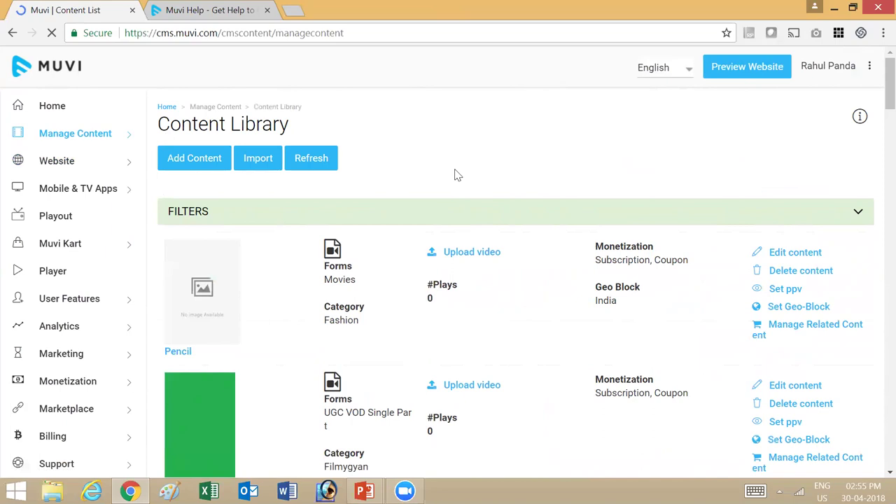
scroll(462, 168, down, 1)
scroll(461, 170, down, 15)
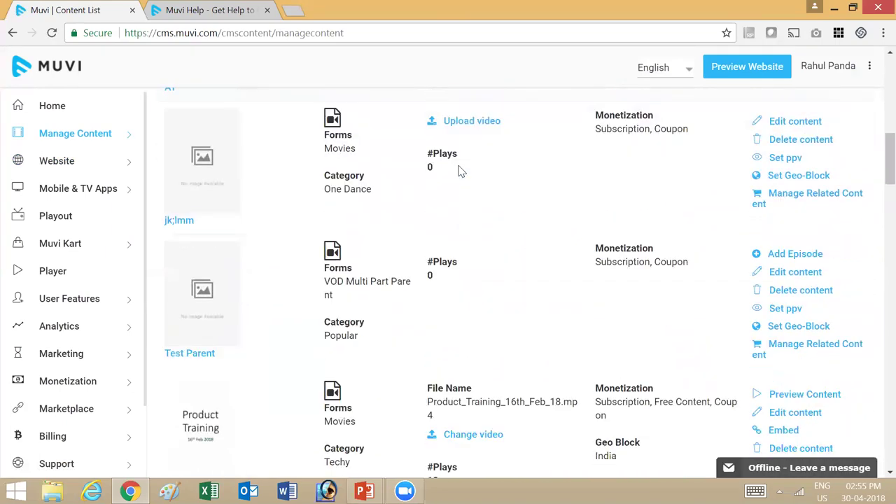
scroll(456, 174, up, 15)
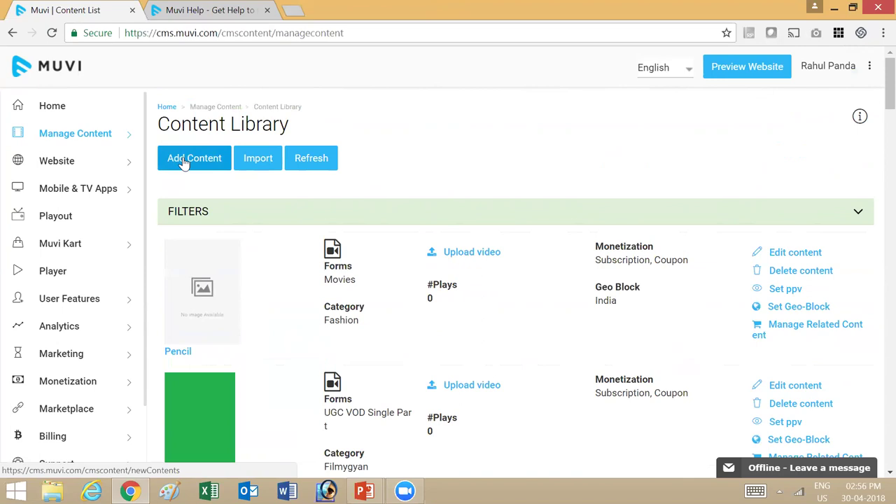
Inspect the Import Multiple Contents form in the Content Library and close it without importing a file
click(258, 159)
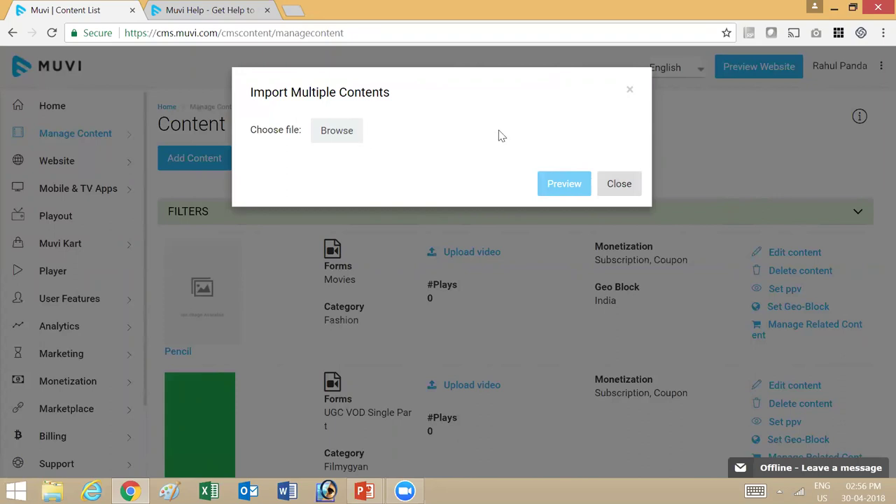
click(622, 189)
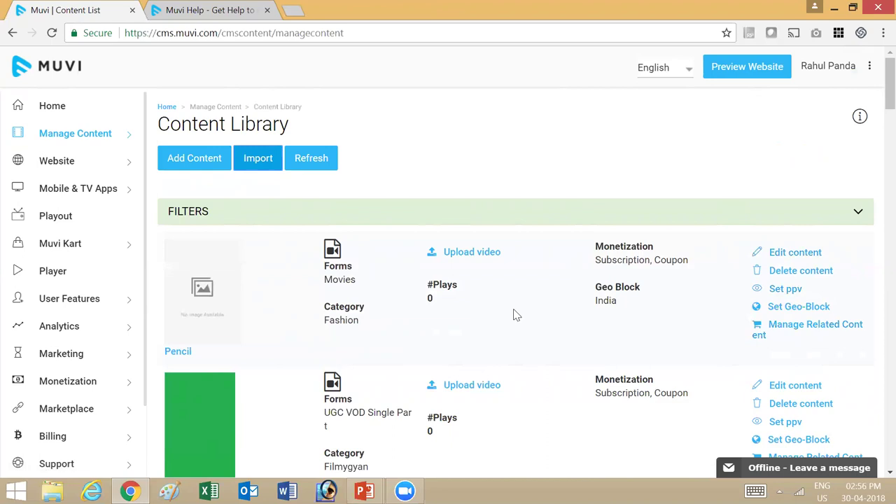
scroll(472, 330, down, 4)
scroll(466, 340, up, 4)
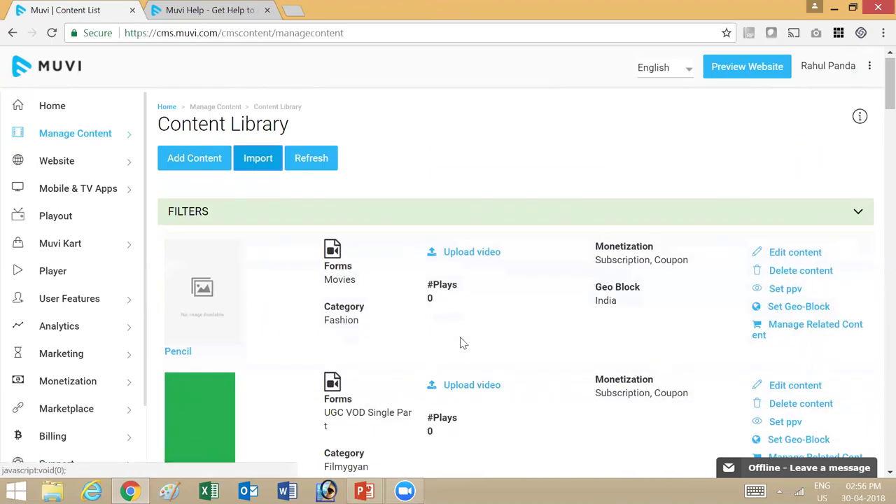
Expand the Content Library filters and view the Filter By choices, keeping Content Category
click(562, 222)
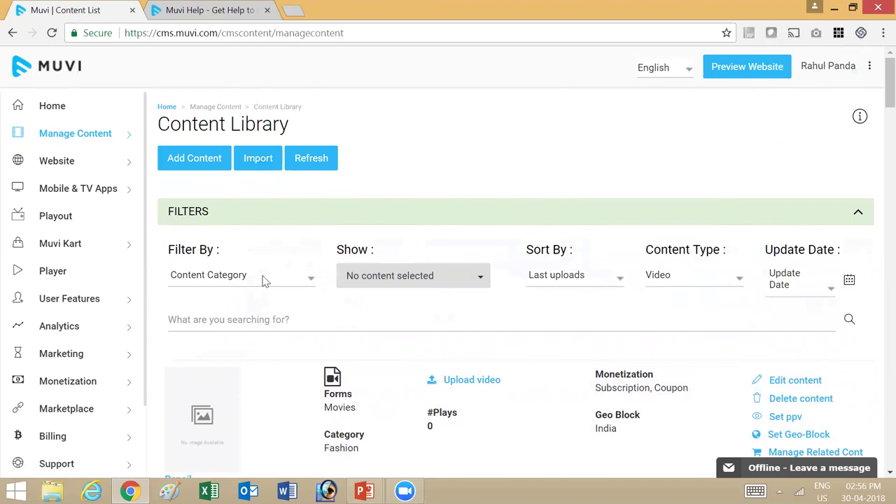
click(265, 280)
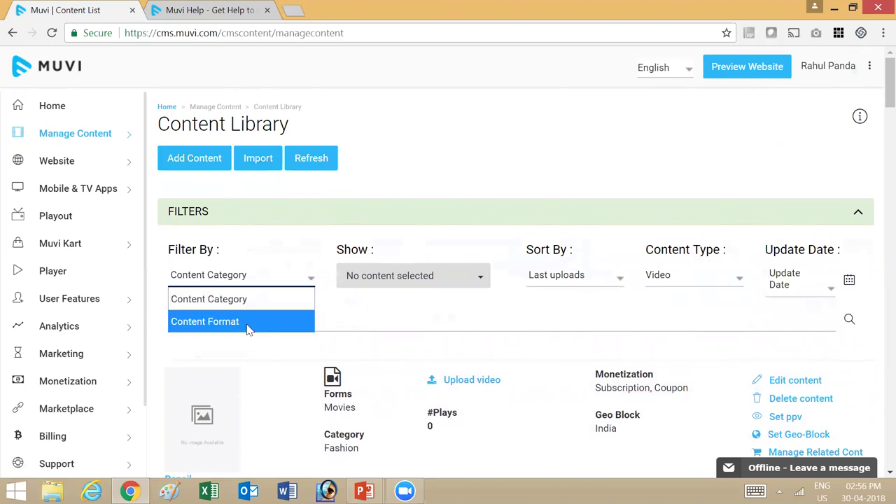
click(532, 189)
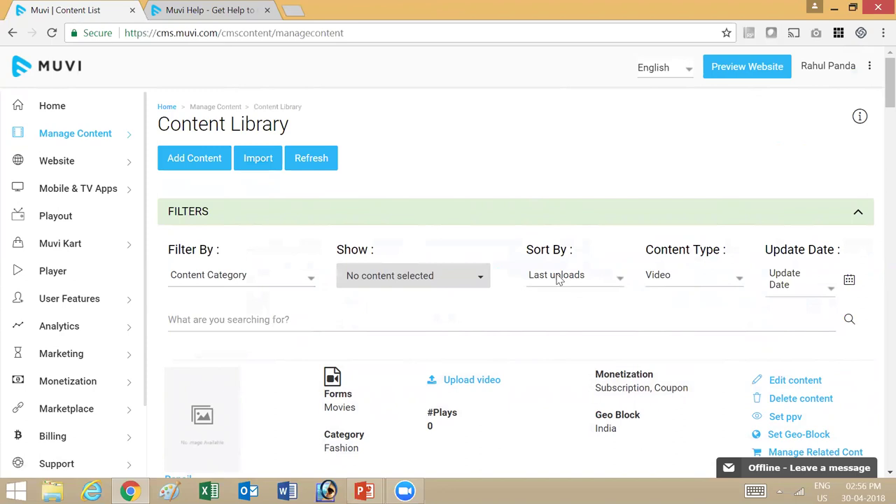
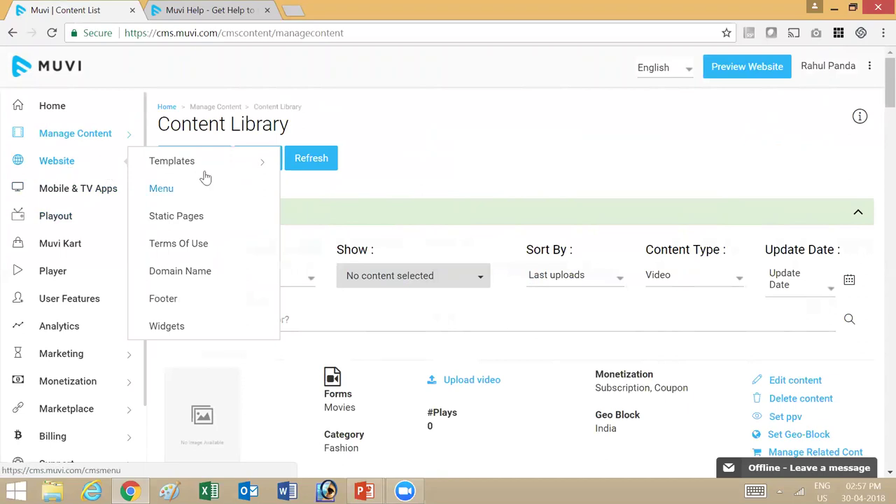
Open the website's Manage Template page and examine the active template, the available templates and the BYOD information
click(320, 195)
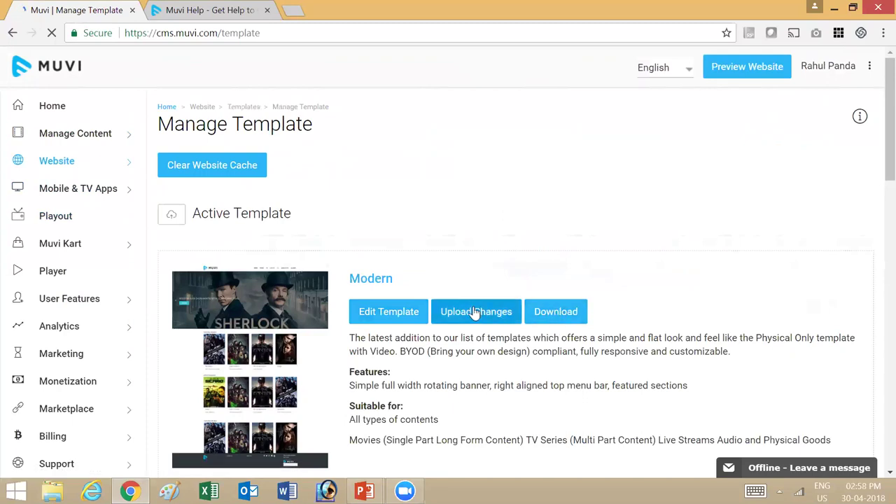
scroll(483, 322, down, 6)
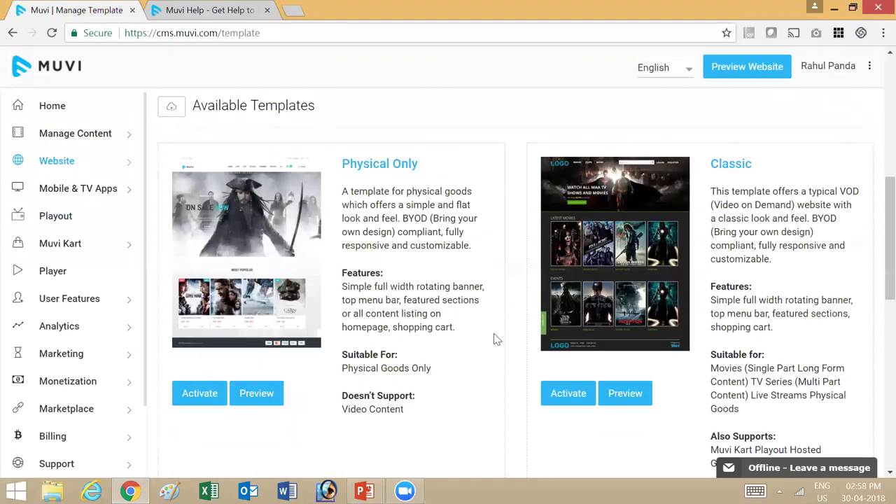
scroll(479, 323, down, 4)
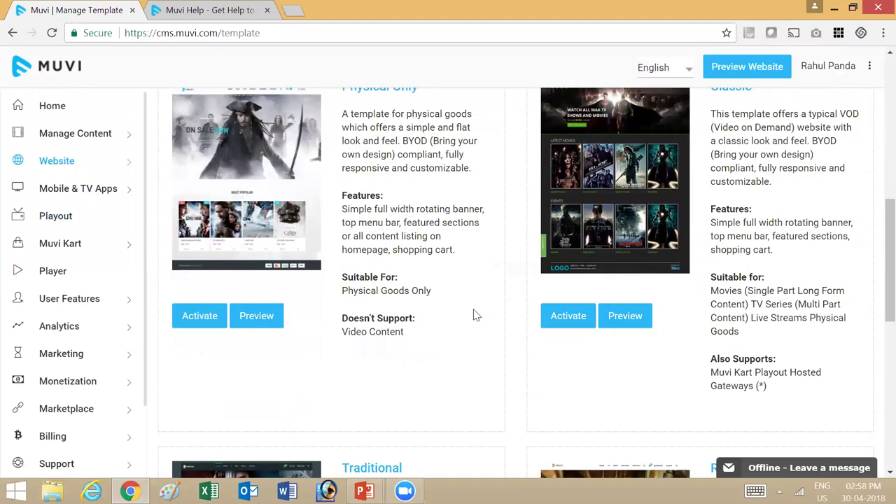
scroll(464, 292, down, 5)
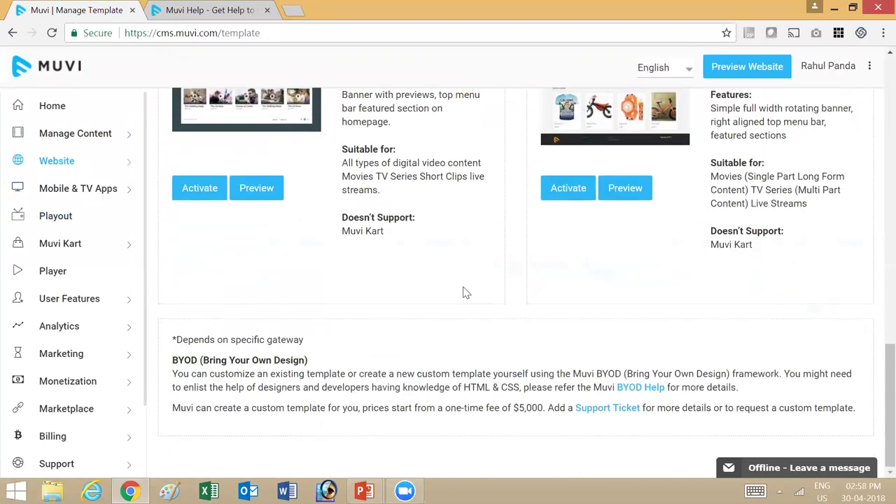
scroll(463, 292, up, 3)
scroll(462, 292, up, 1)
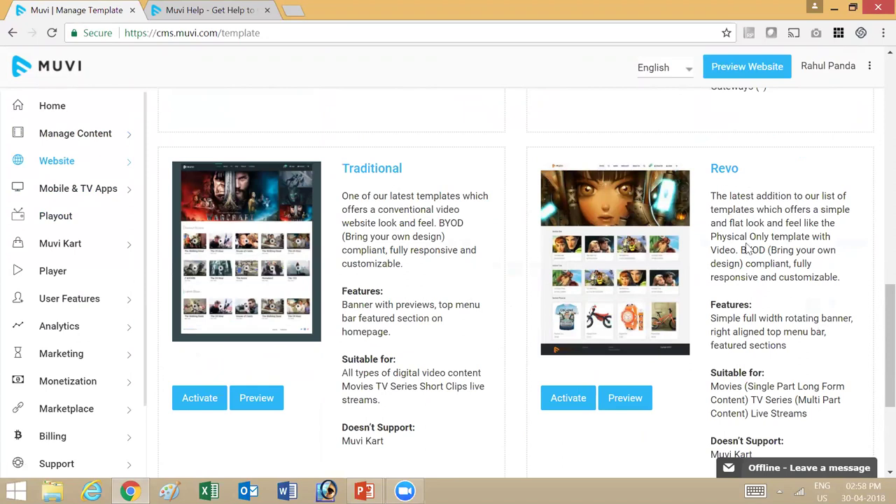
Open the website template's Home Page settings and review the logo, favicon, banner and featured sections
mouse_move(86, 164)
mouse_move(176, 160)
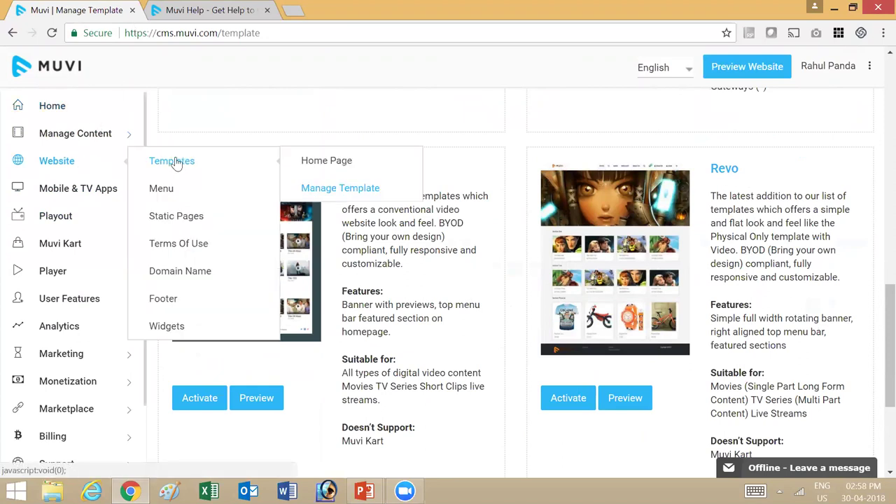
click(334, 161)
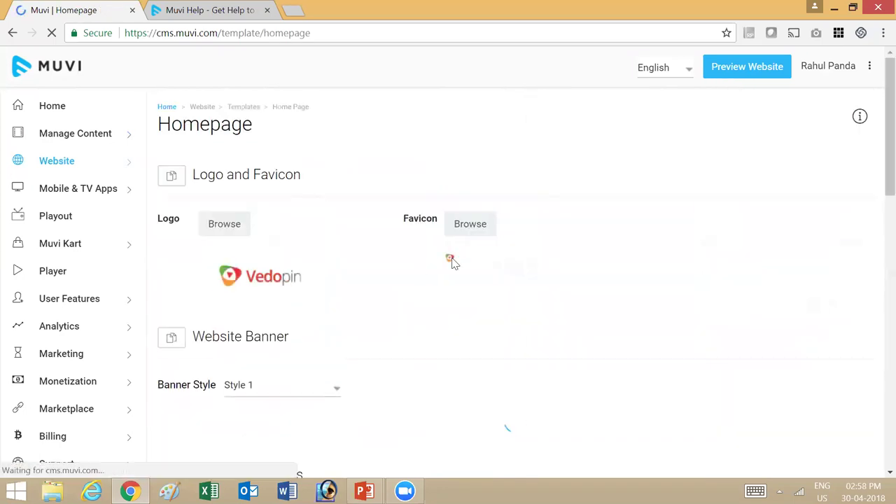
scroll(274, 229, down, 3)
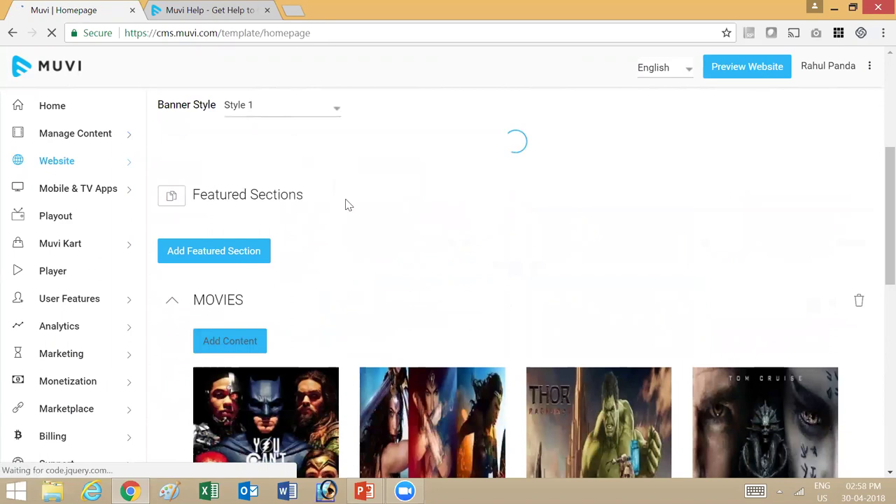
Examine the website banner's style and preview, and its Banner Properties including the width and height fields
scroll(346, 202, up, 1)
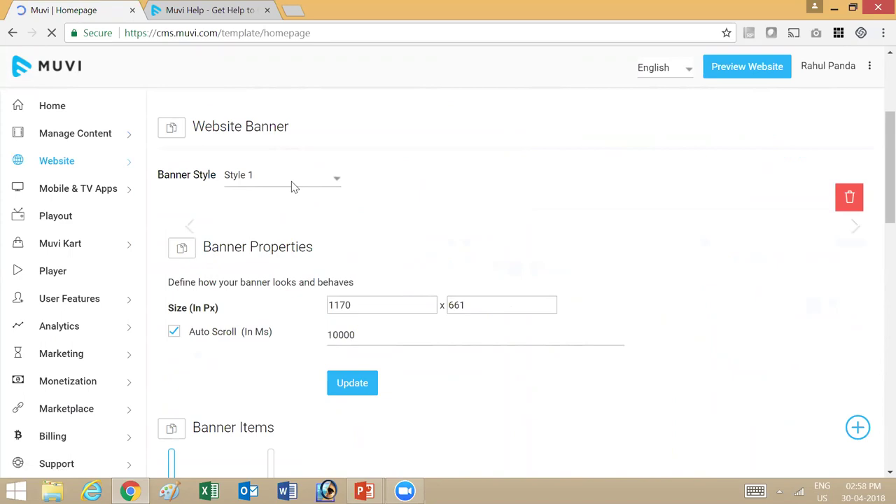
scroll(356, 273, down, 6)
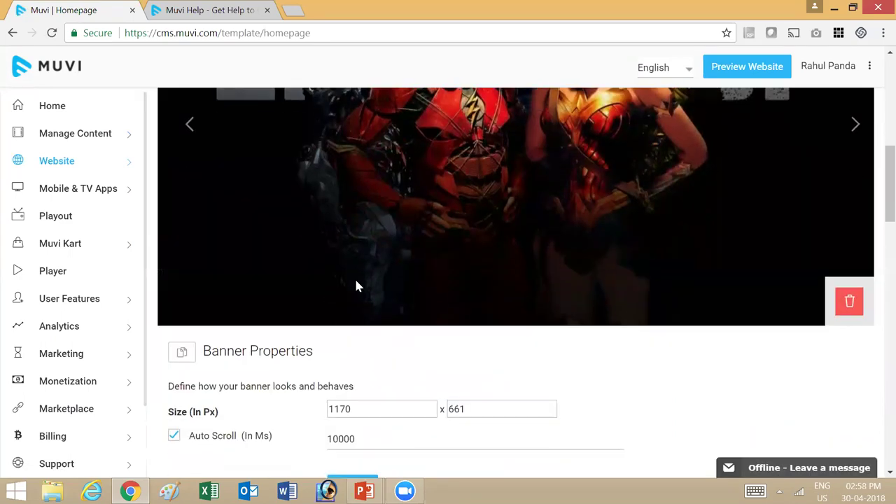
double_click(350, 279)
key(Tab)
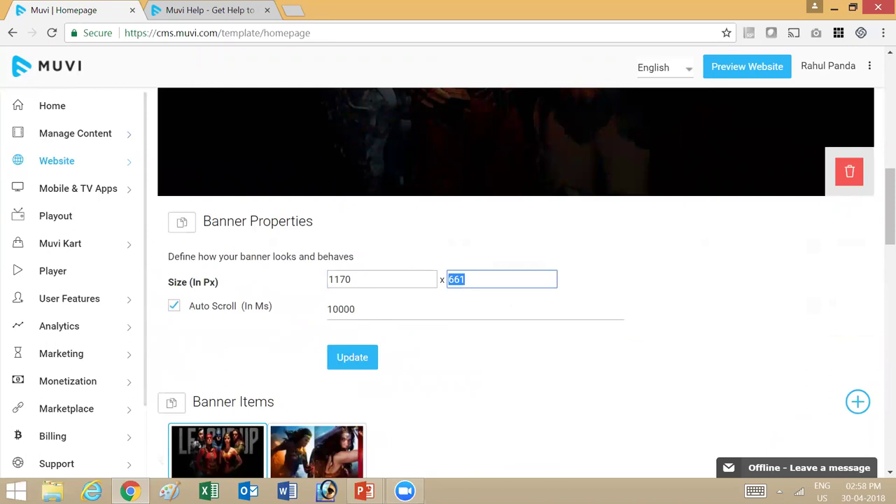
scroll(679, 311, up, 5)
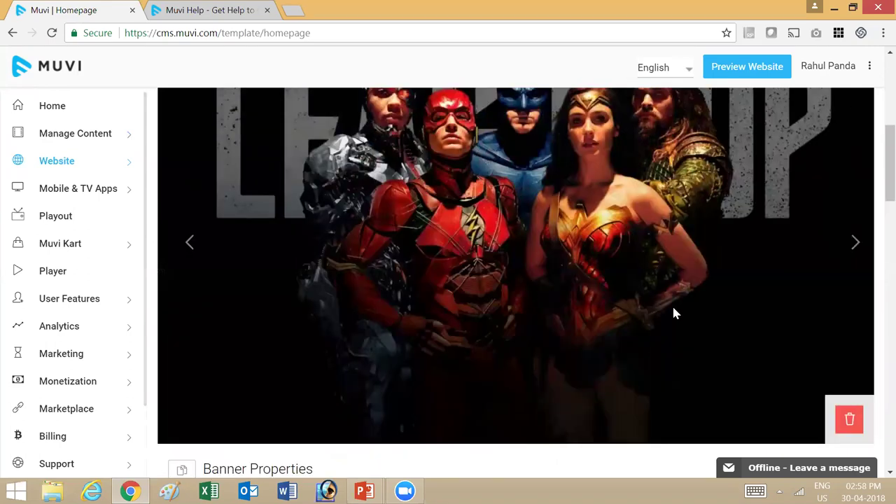
Review the Banner Items and the item properties for banner text, button text, button link and redirect URL
scroll(640, 287, down, 10)
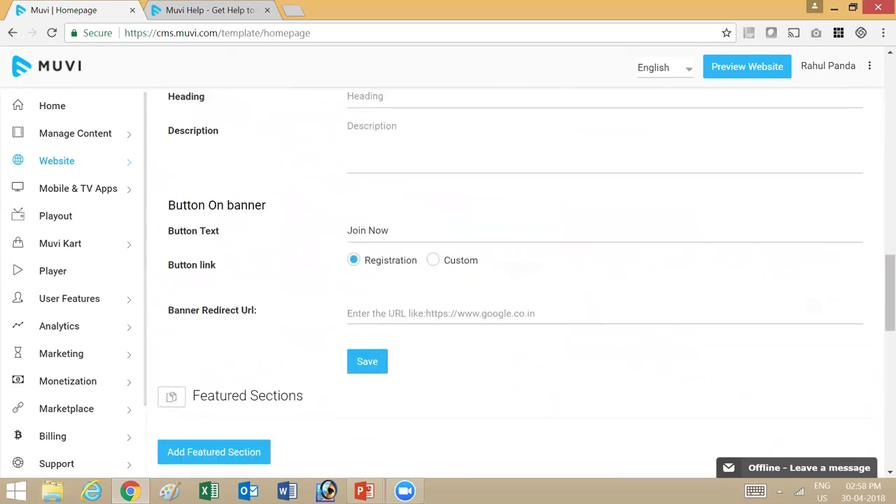
scroll(499, 215, up, 2)
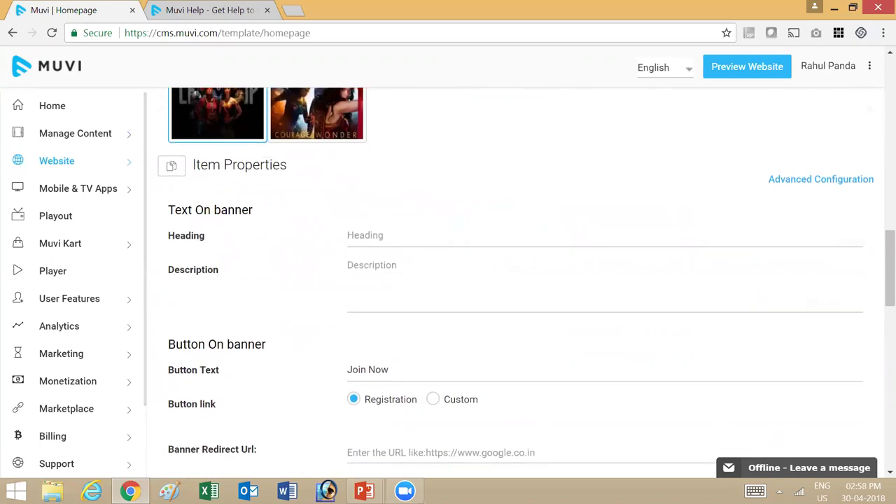
scroll(400, 361, down, 2)
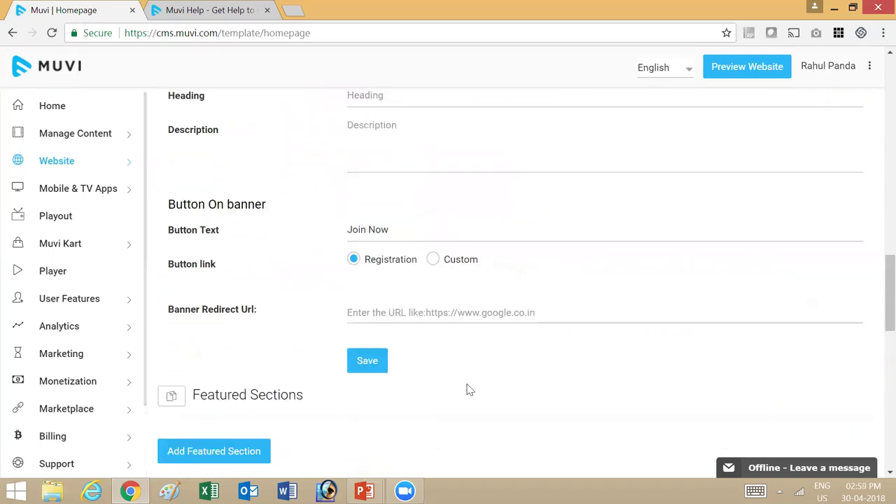
middle_click(516, 374)
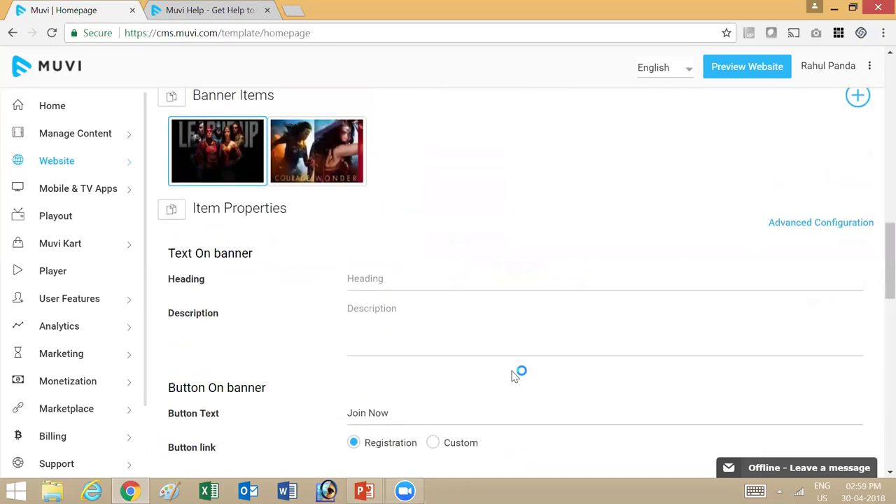
middle_click(514, 306)
Look through the homepage's Featured Sections, including the MOVIES section and the auto-generated Test Section
scroll(513, 307, down, 3)
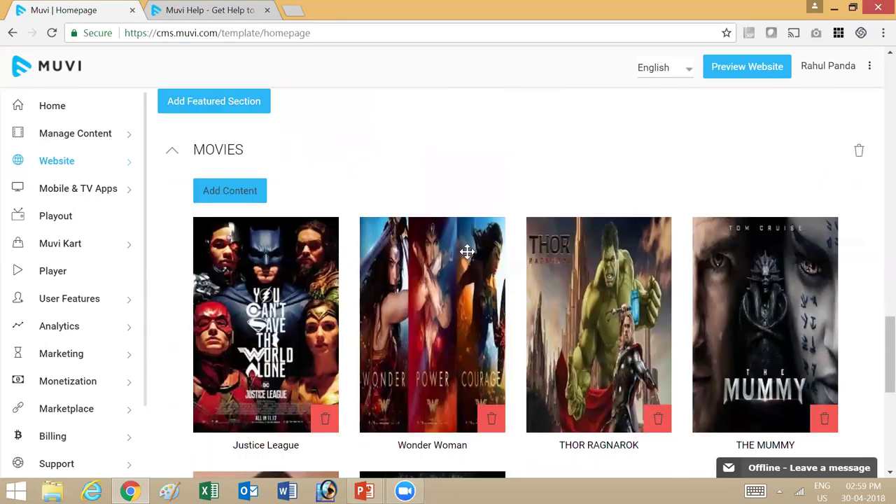
scroll(462, 224, down, 6)
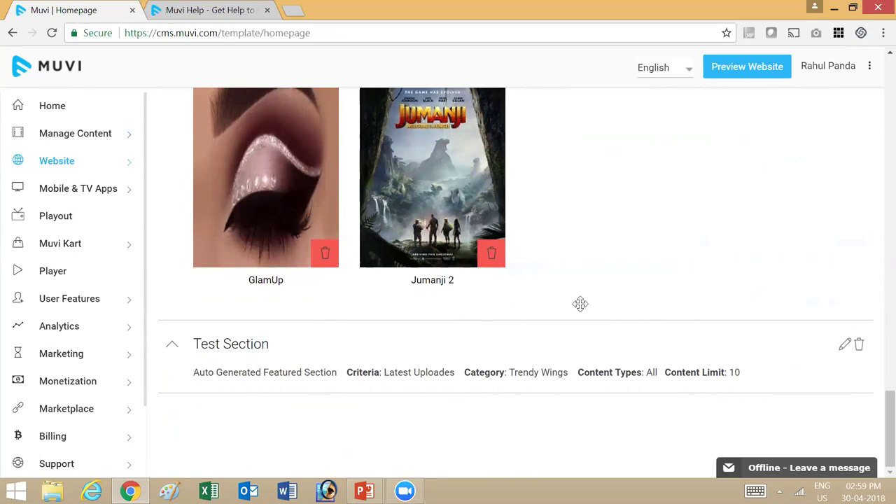
scroll(580, 304, up, 6)
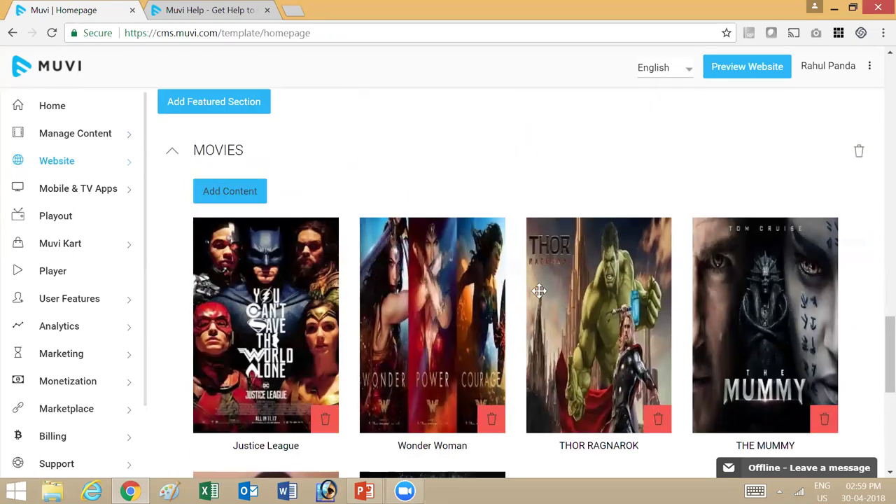
scroll(532, 287, up, 1)
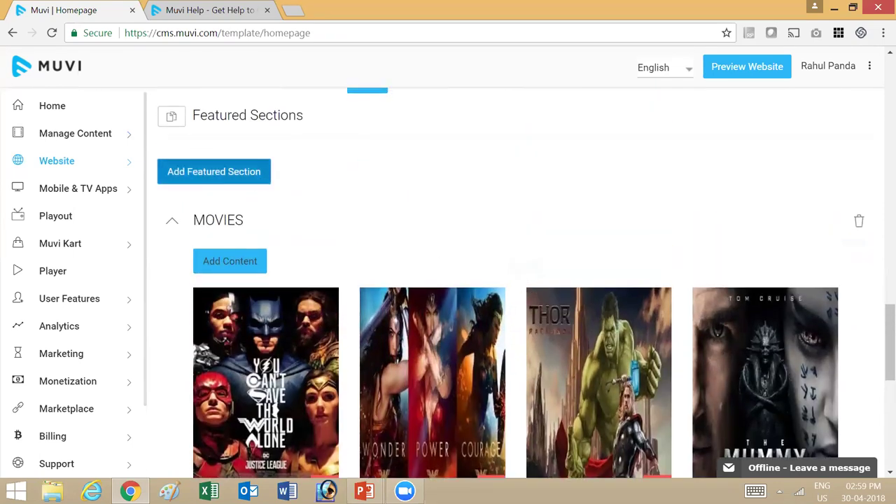
Try an Auto Generated featured section with Most Viewed criteria, Popular category and Single Part content type, and cancel without saving
click(213, 171)
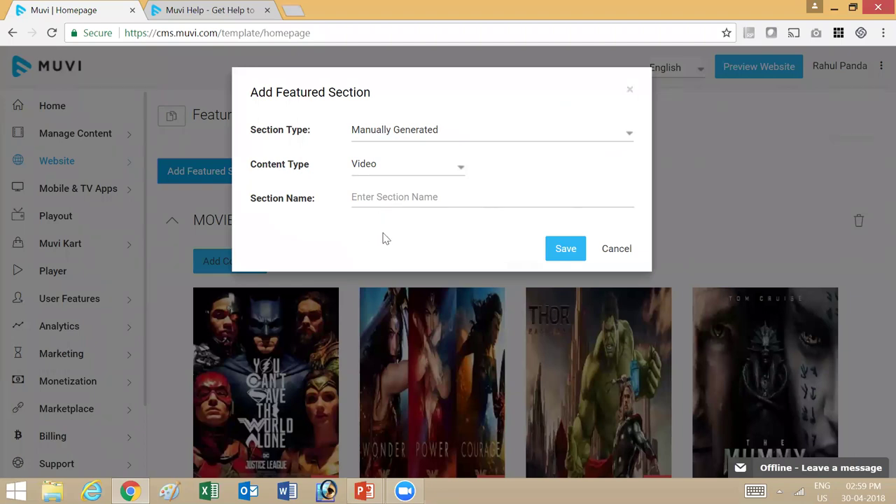
click(423, 135)
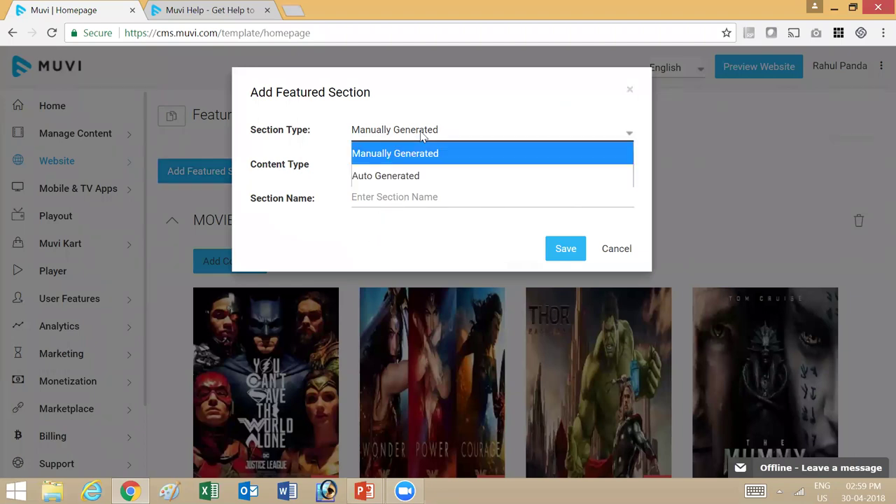
click(409, 177)
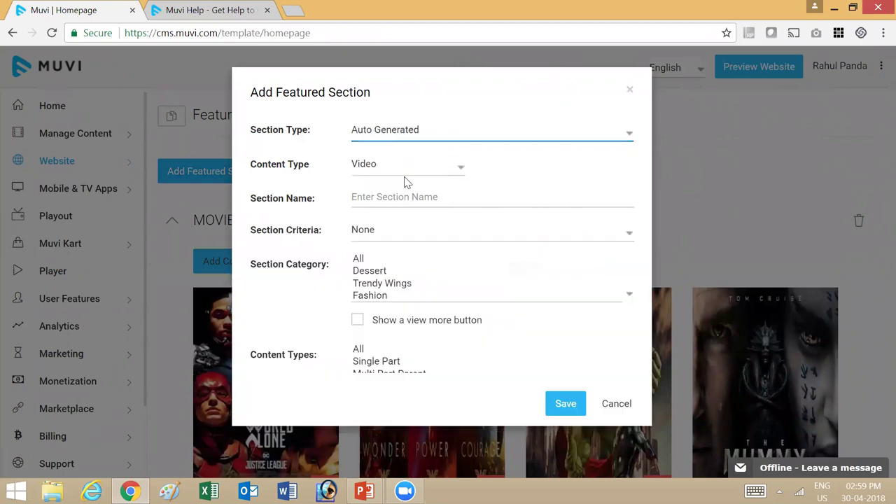
click(382, 238)
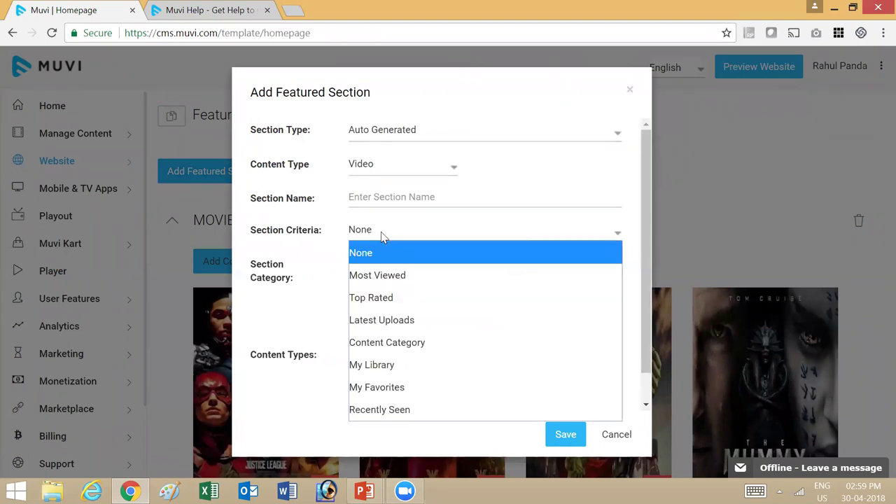
click(392, 279)
scroll(387, 300, down, 3)
click(382, 287)
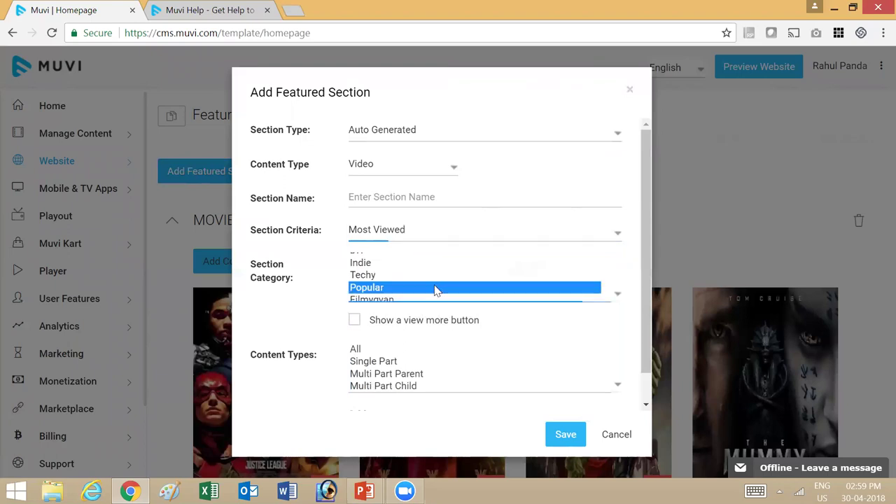
click(378, 362)
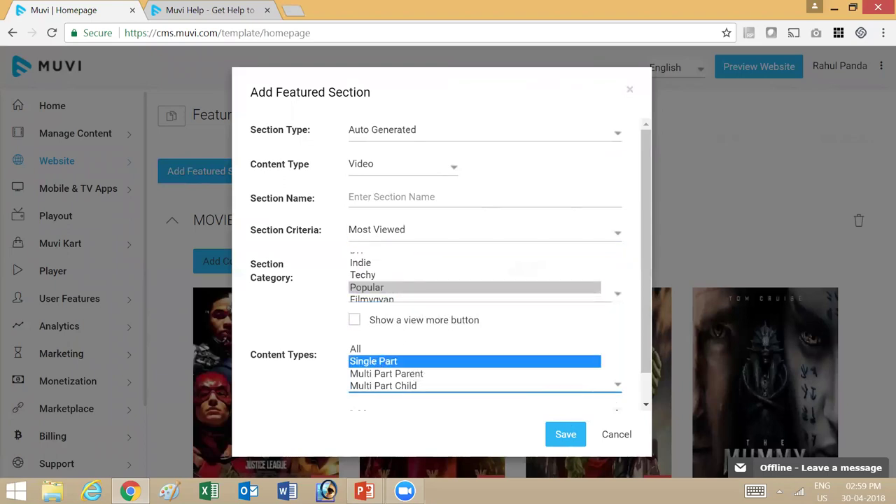
click(646, 404)
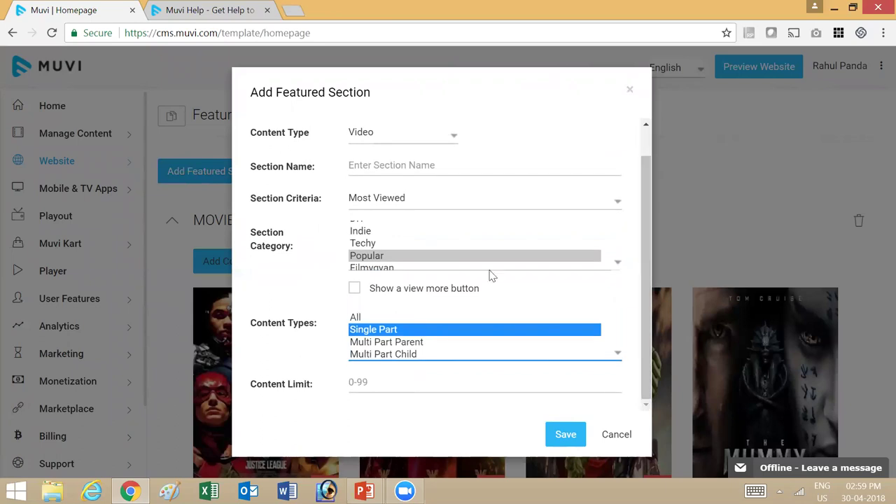
click(616, 434)
Open the website's Menu settings and view the main menu options, including Content Categories and External Links
mouse_move(106, 166)
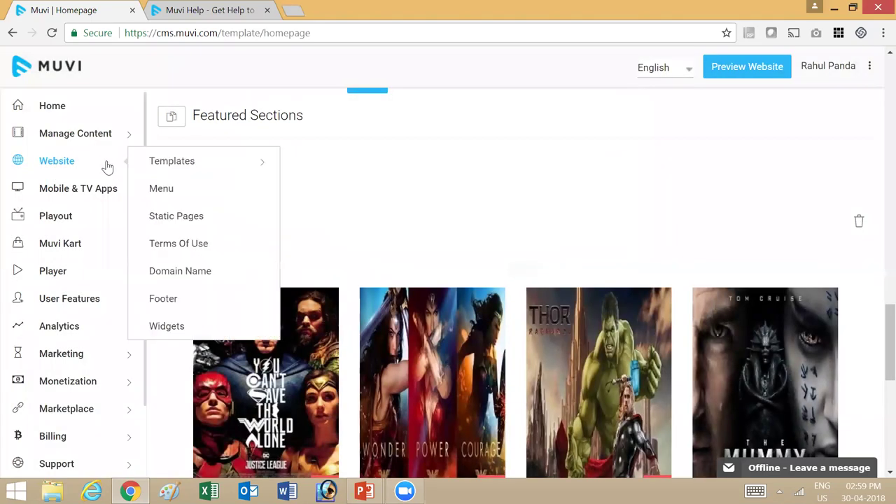
click(168, 198)
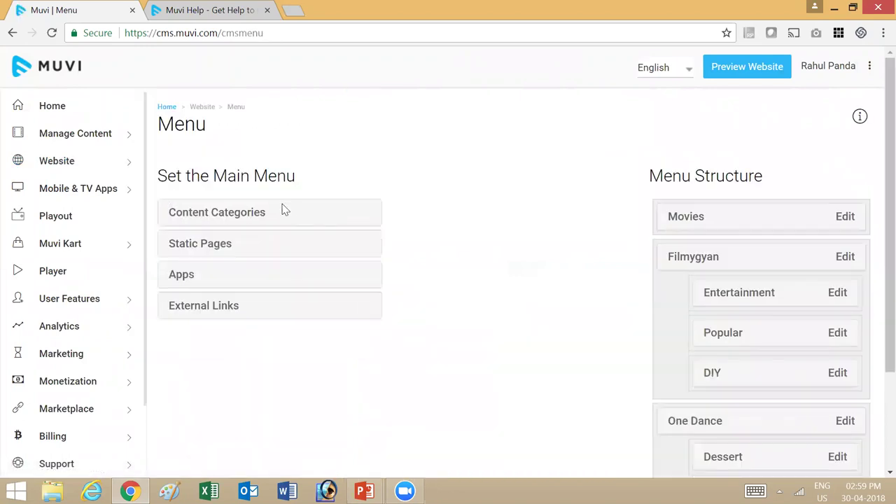
click(252, 214)
scroll(252, 301, down, 3)
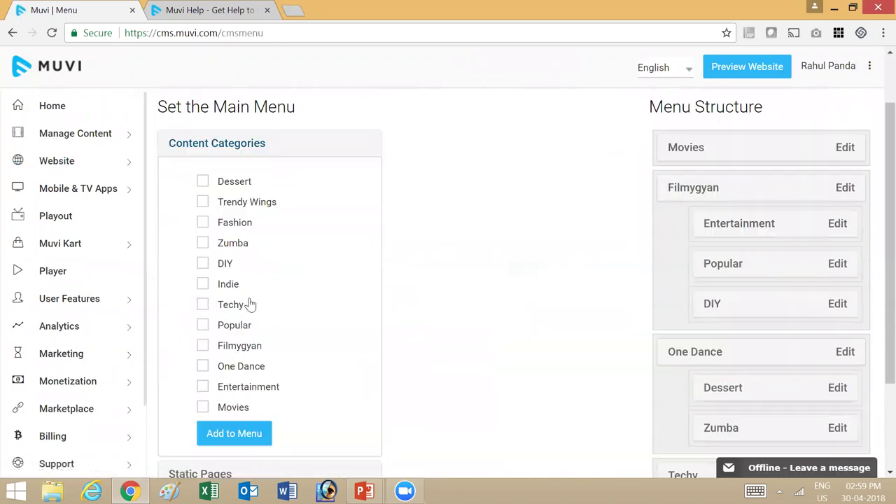
scroll(251, 302, up, 2)
scroll(253, 280, down, 2)
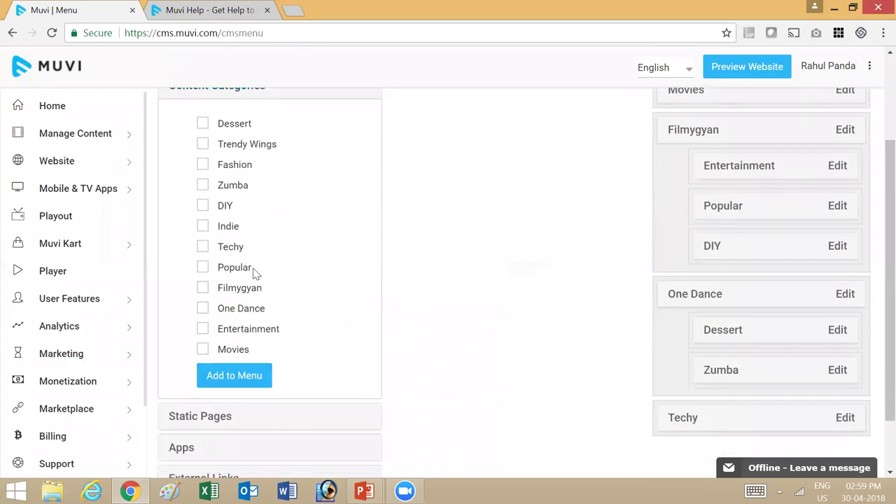
click(220, 346)
click(212, 247)
click(220, 335)
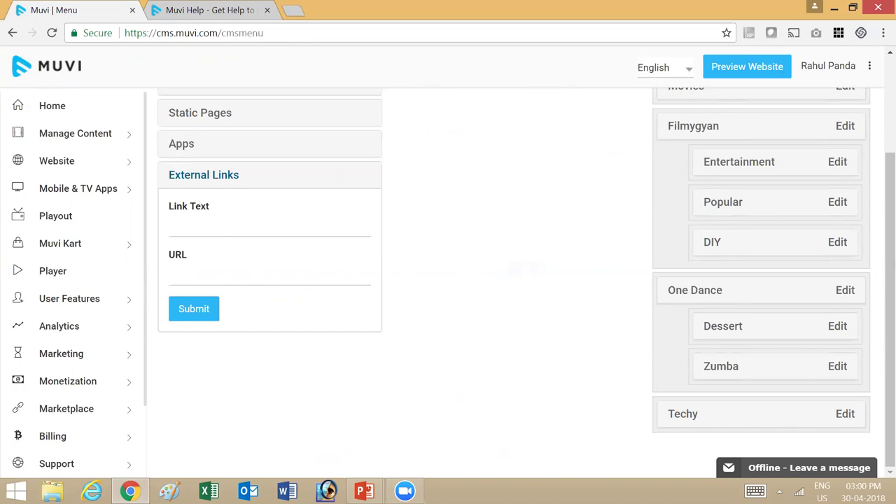
Examine the Menu Structure and the sub-items nested under Filmygyan and One Dance
scroll(501, 293, up, 2)
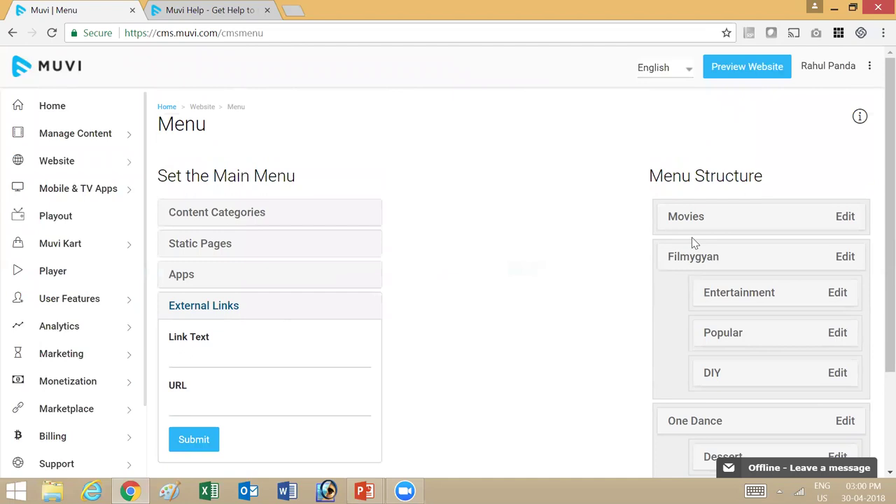
scroll(563, 219, down, 2)
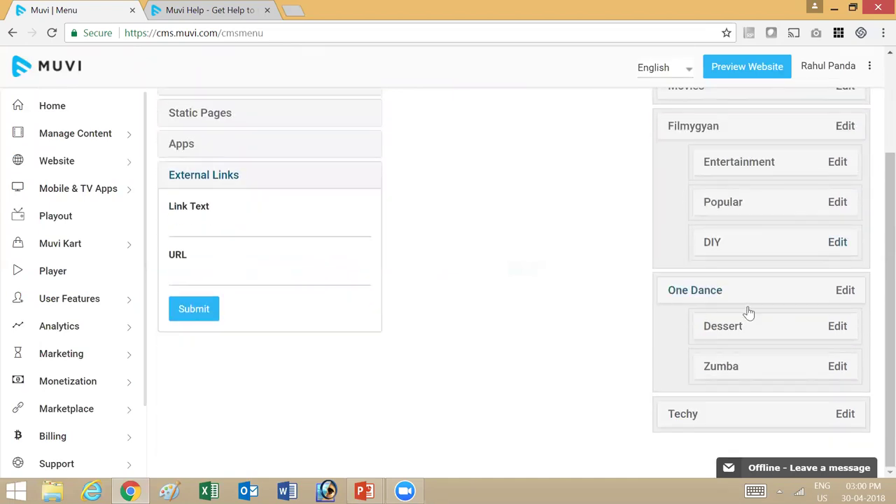
drag(702, 308, 661, 364)
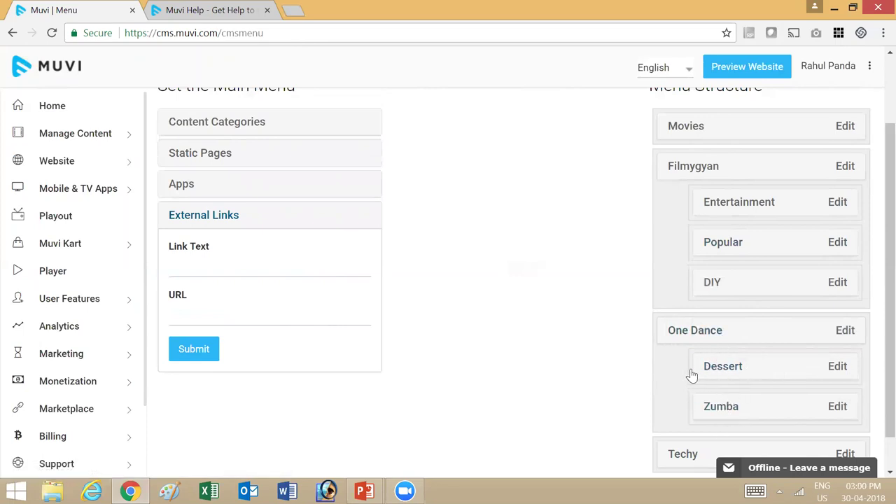
Preview the website, view the Filmygyan submenu in its header, and return to the CMS Menu page
click(737, 70)
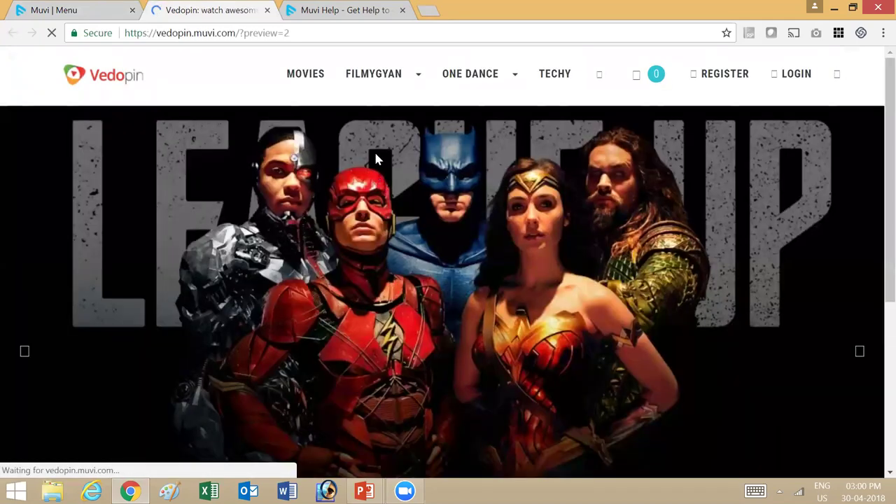
click(623, 82)
mouse_move(359, 82)
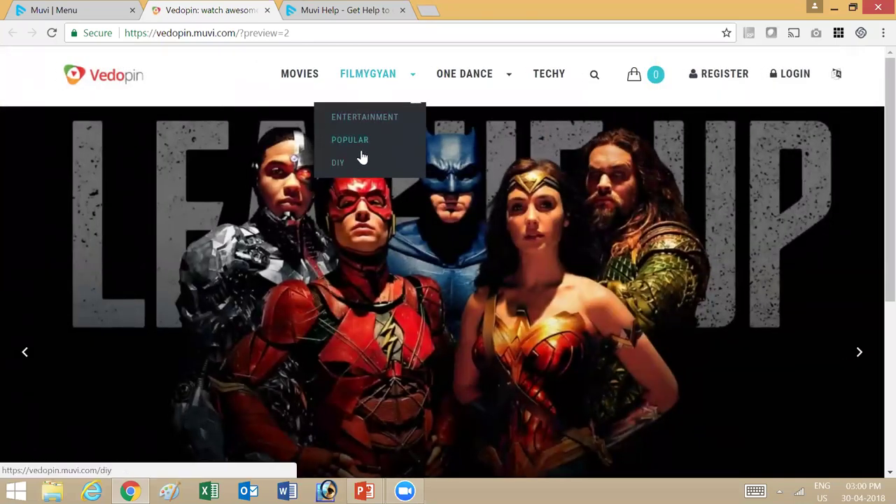
click(108, 17)
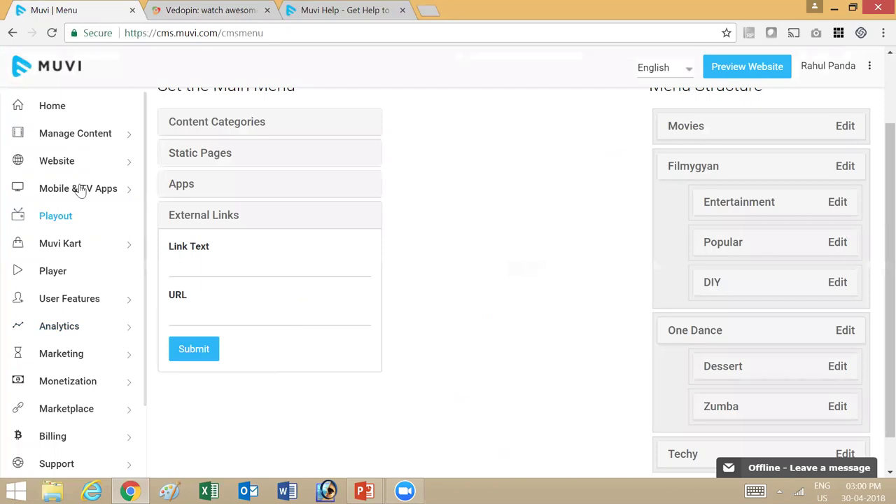
Open the website's Static Pages settings and review the page list, social media links and copyright field
mouse_move(112, 163)
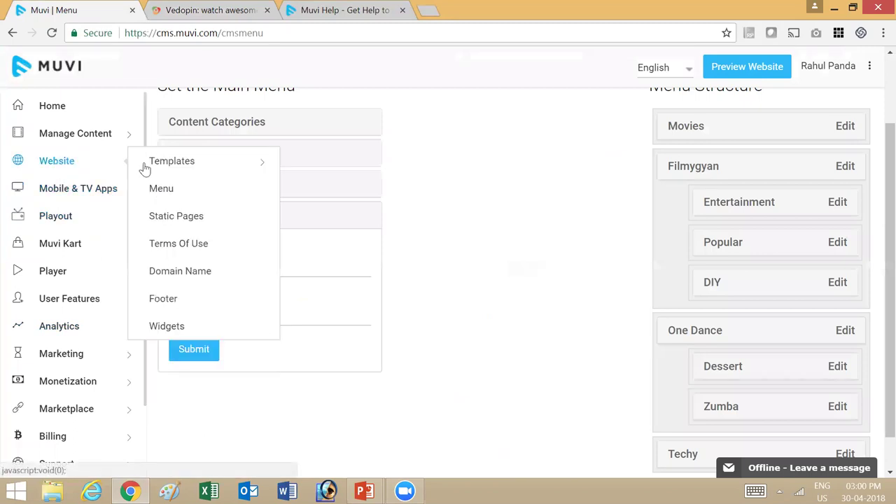
click(183, 221)
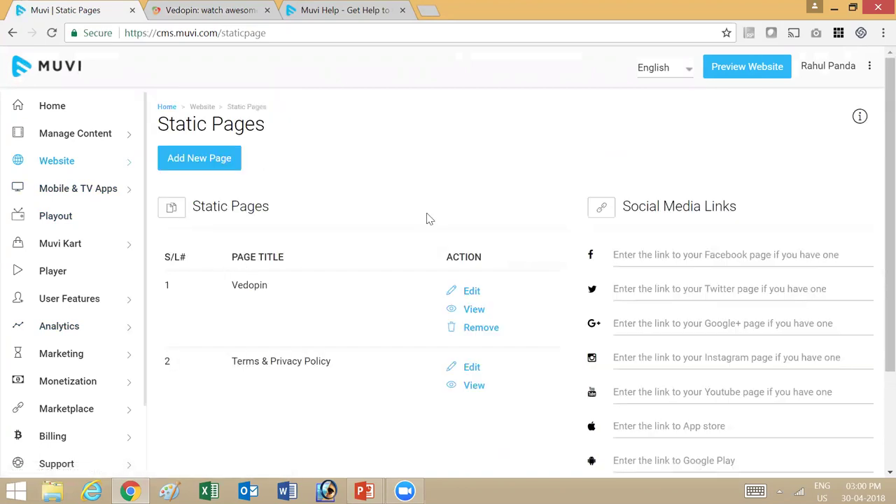
scroll(355, 222, down, 2)
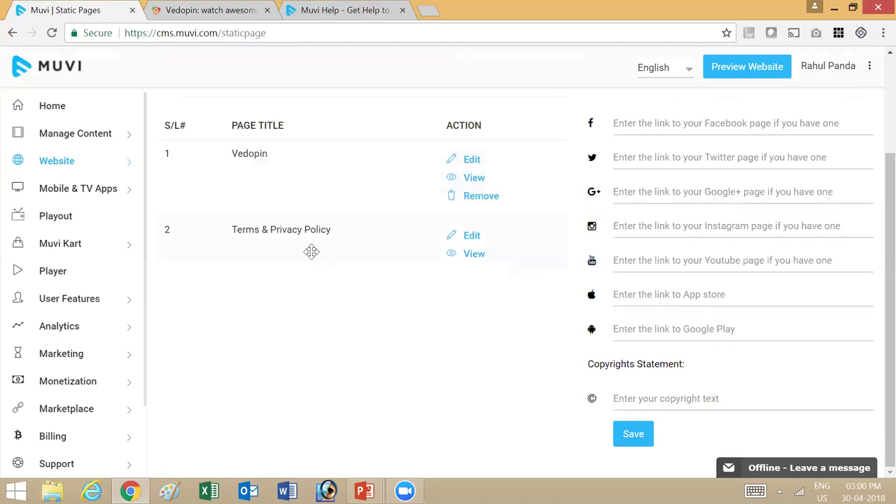
Open the form for adding a new static page, cancel it, and review the static pages list
scroll(329, 238, up, 3)
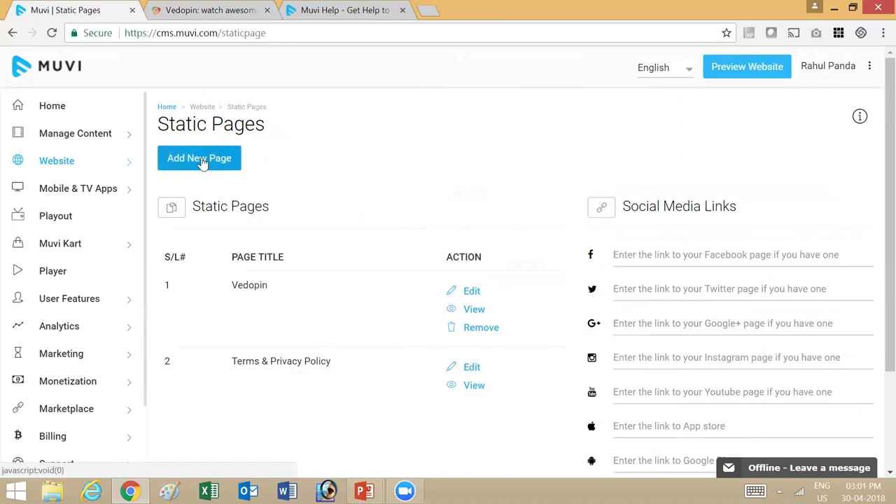
click(201, 160)
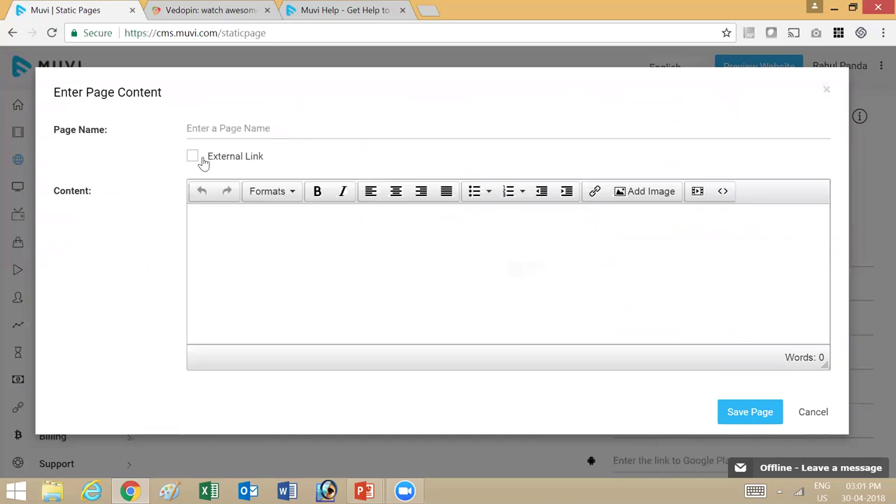
click(812, 413)
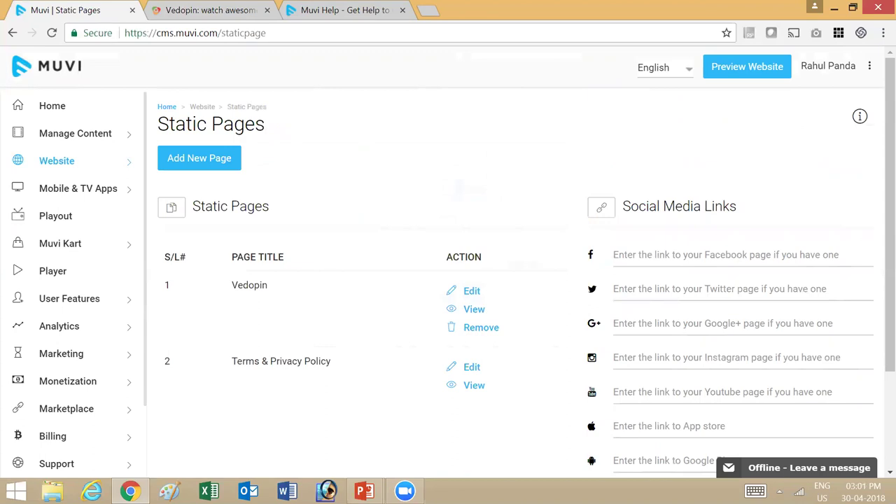
scroll(525, 280, down, 2)
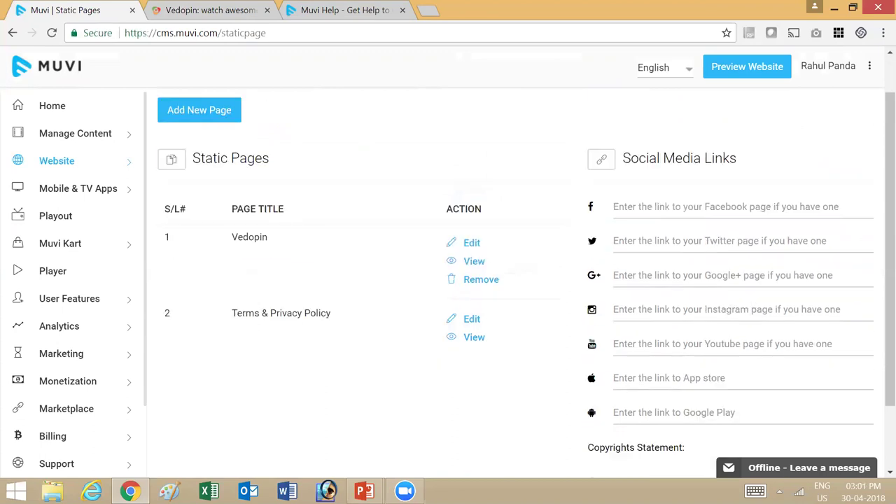
scroll(682, 249, up, 2)
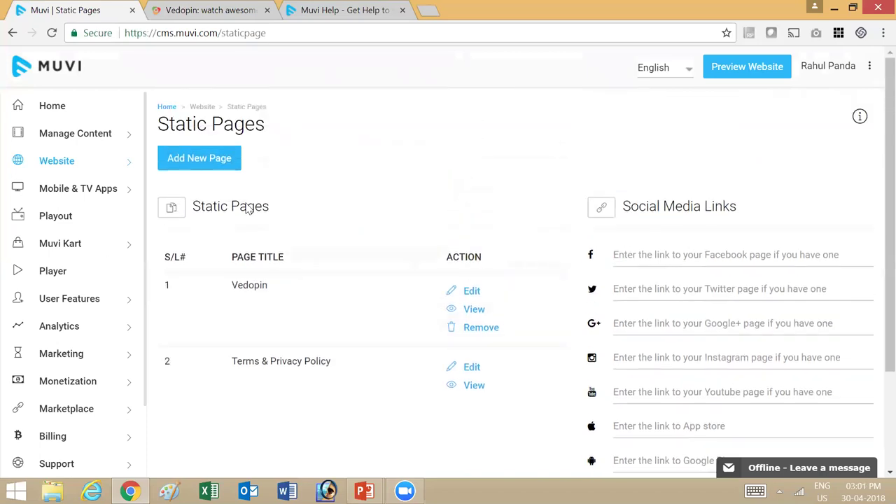
Open the website's Domain Name settings and highlight the note about pointing the domain's DNS to the IP address
mouse_move(140, 168)
click(175, 278)
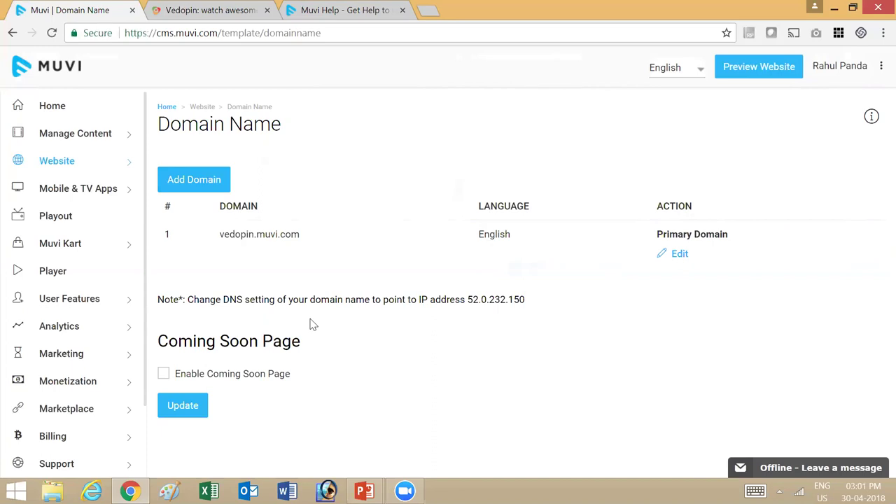
drag(188, 300, 540, 304)
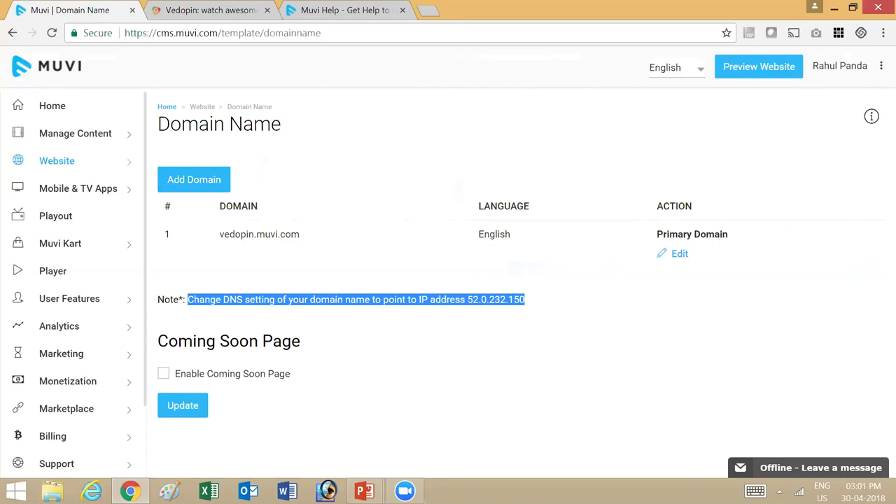
click(535, 302)
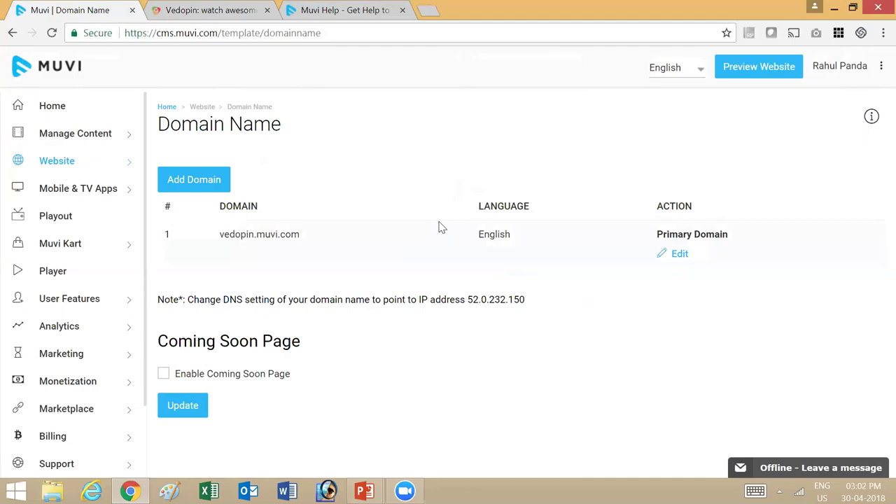
Switch to the PowerPoint slideshow to show the Mobile Apps slide, and return to the CMS in Chrome
key(alt+Tab)
key(Right)
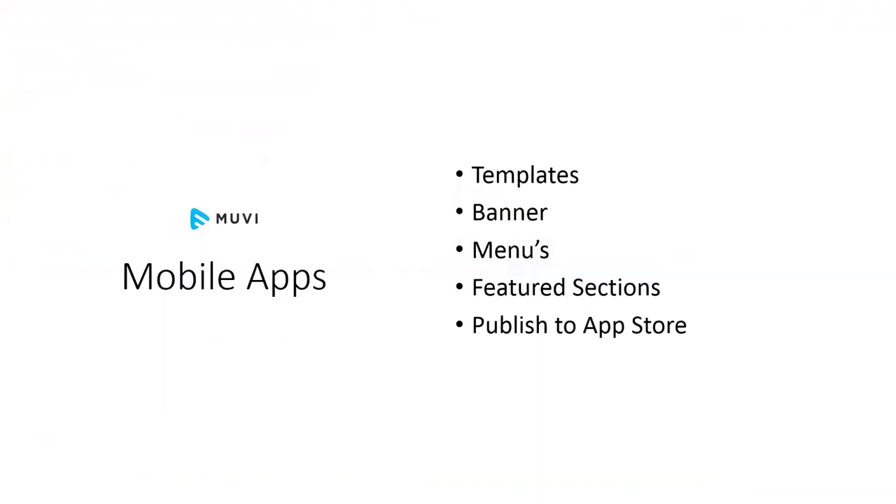
key(alt+Tab)
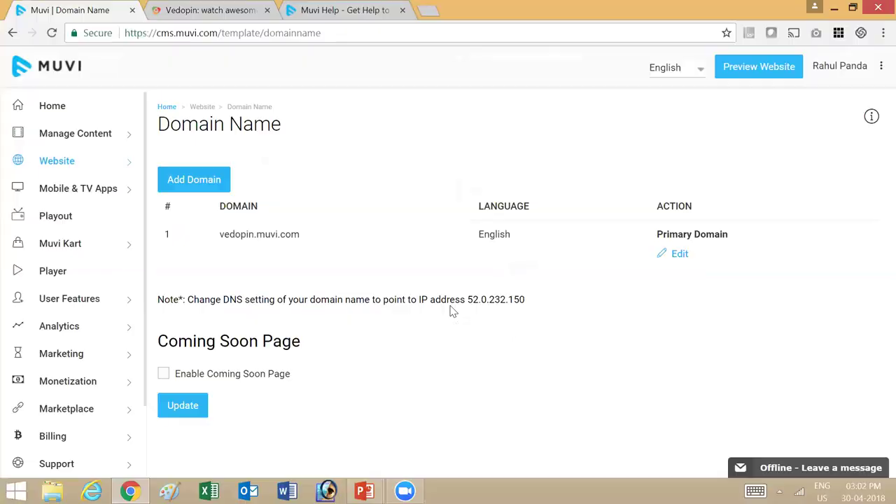
View the app platforms offered under Mobile & TV Apps and open the Android app's template page
mouse_move(100, 189)
mouse_move(234, 192)
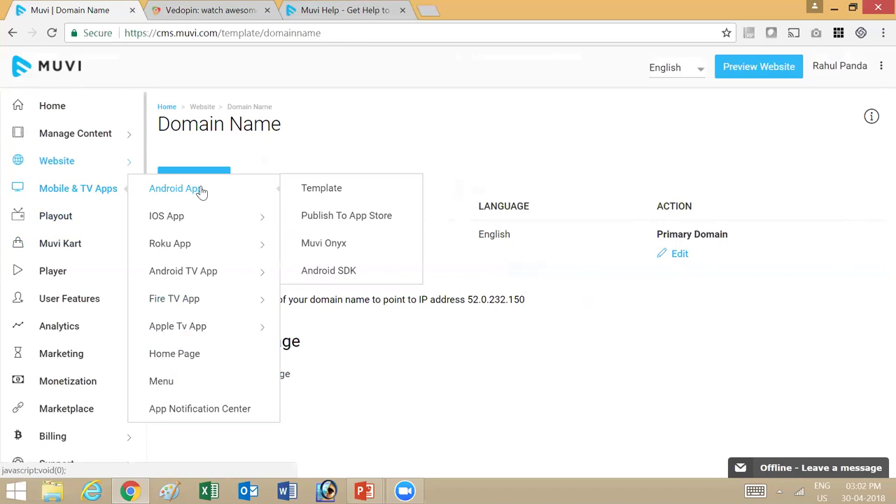
mouse_move(184, 253)
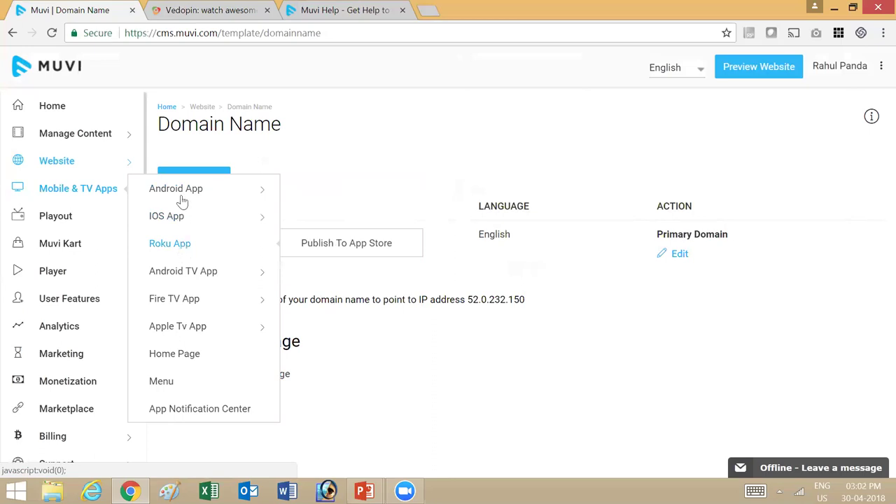
mouse_move(180, 200)
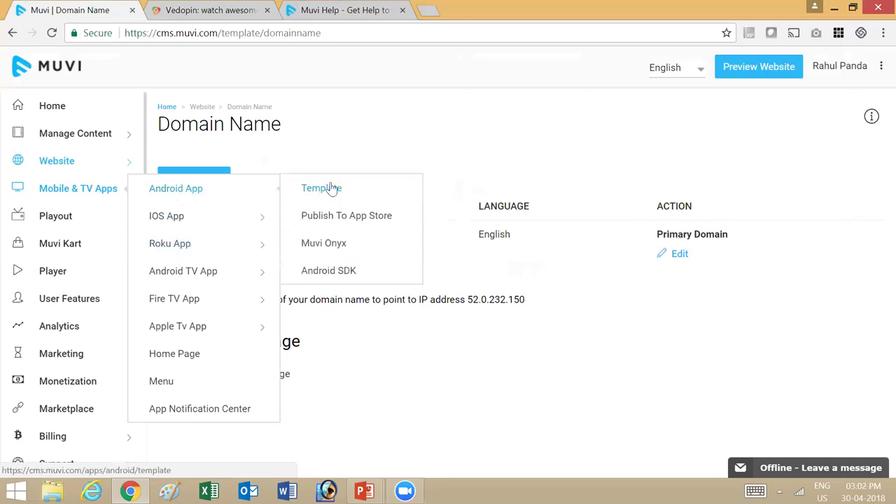
click(327, 189)
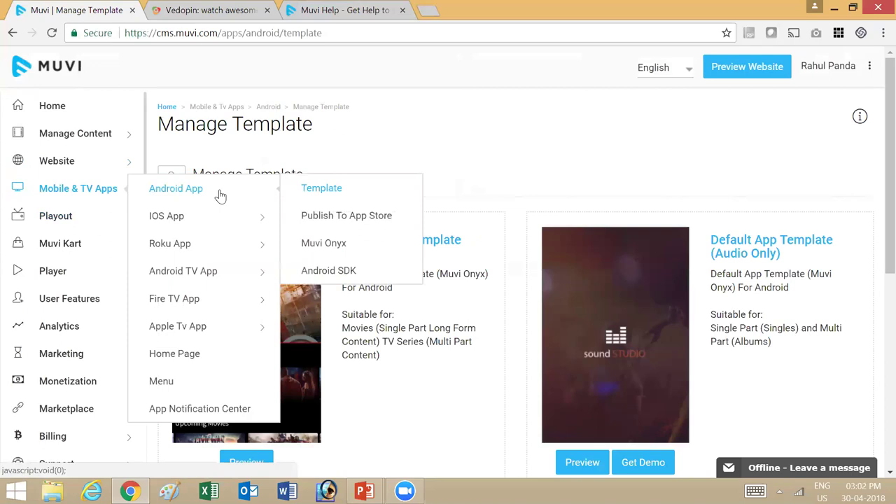
Open the Home Page settings for Mobile & TV Apps and review the banner, home page sections and featured content
click(182, 361)
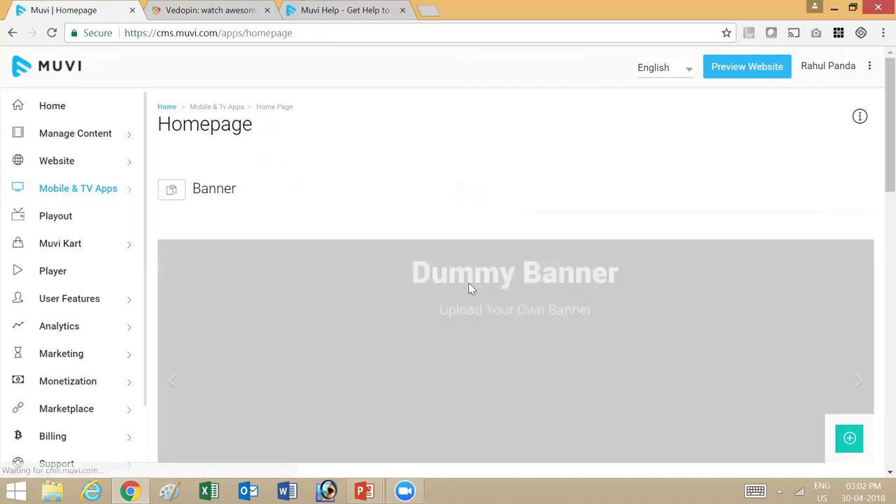
scroll(512, 283, down, 9)
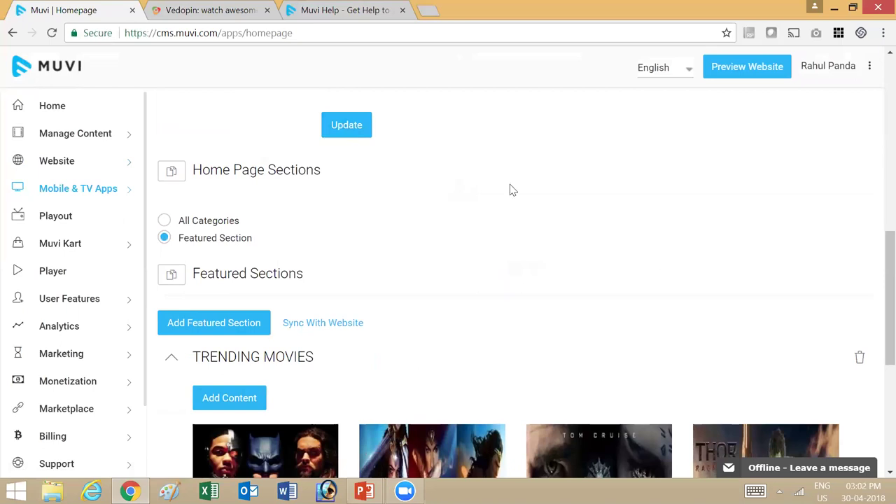
scroll(517, 256, down, 4)
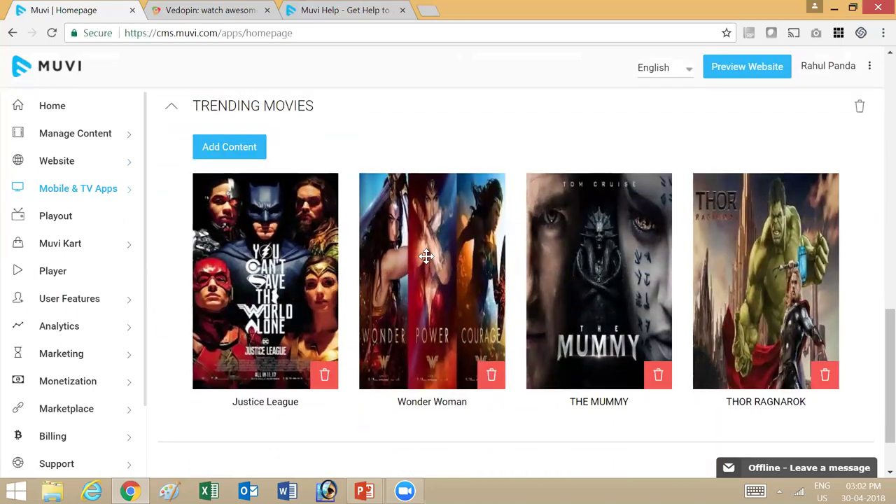
scroll(424, 257, up, 2)
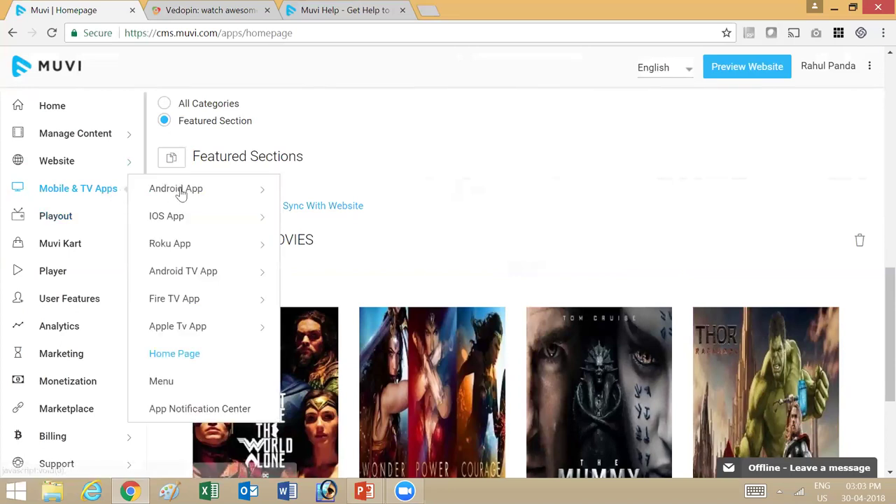
Open the Android app's Publish To App Store form and review its fields from app name to privacy policy URL
mouse_move(231, 243)
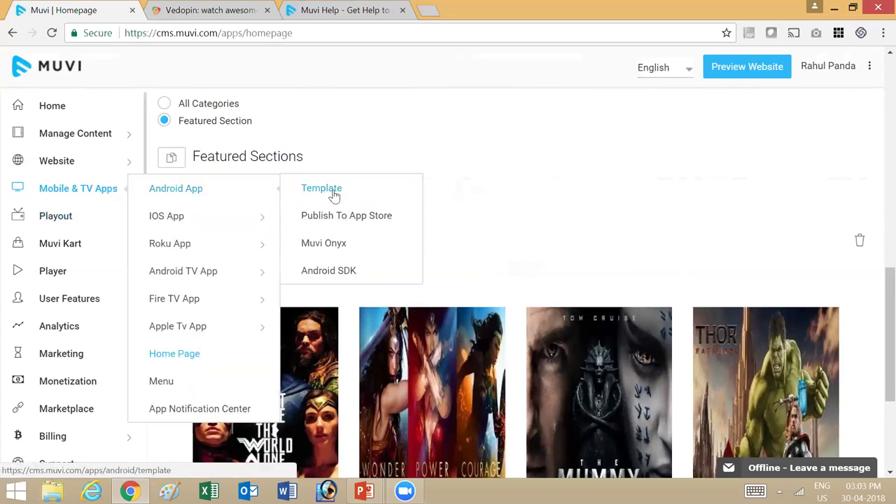
click(333, 217)
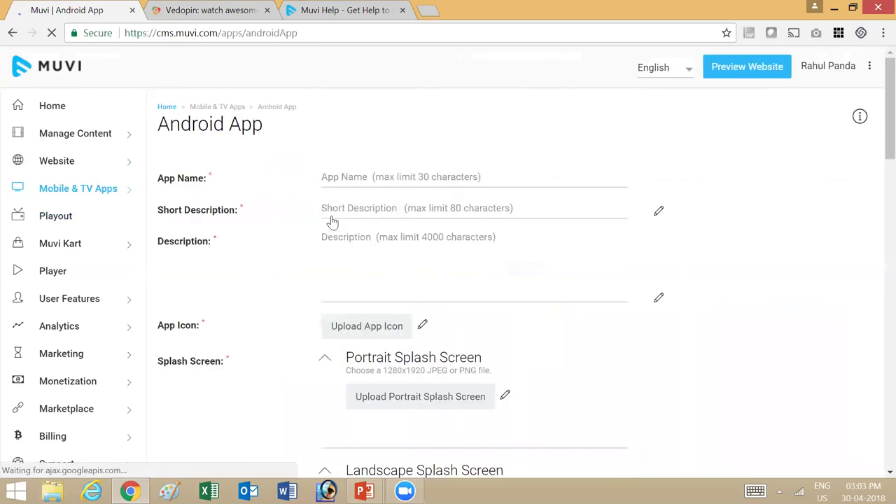
scroll(630, 274, down, 2)
scroll(623, 275, down, 12)
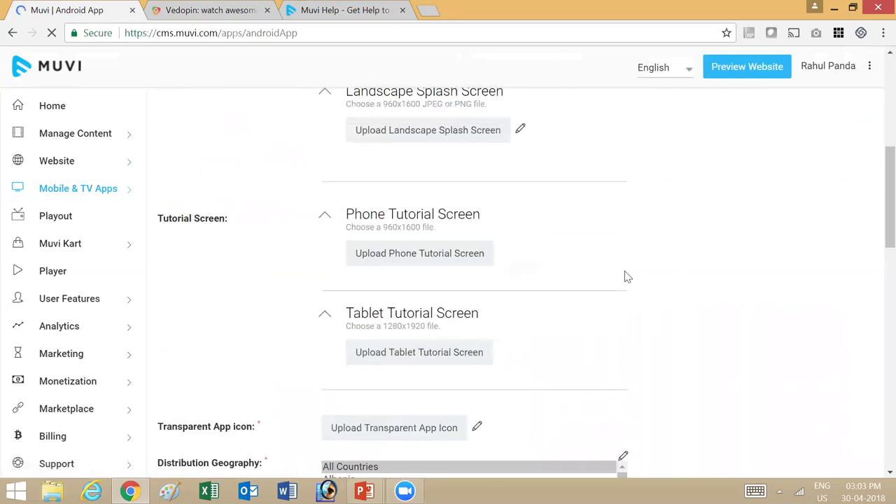
scroll(579, 293, down, 6)
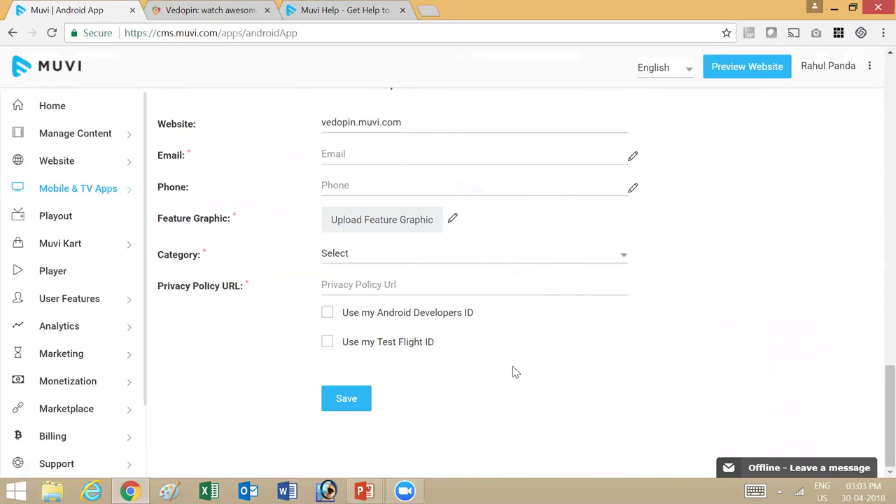
scroll(492, 352, up, 10)
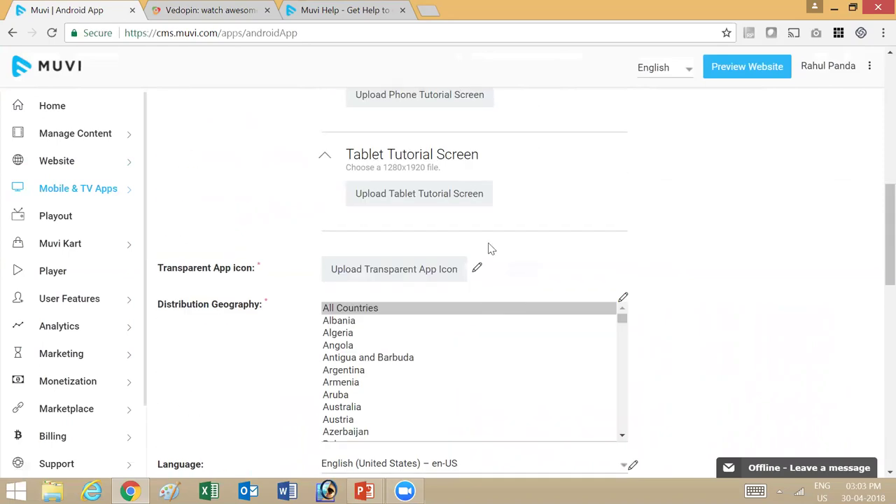
scroll(490, 249, up, 6)
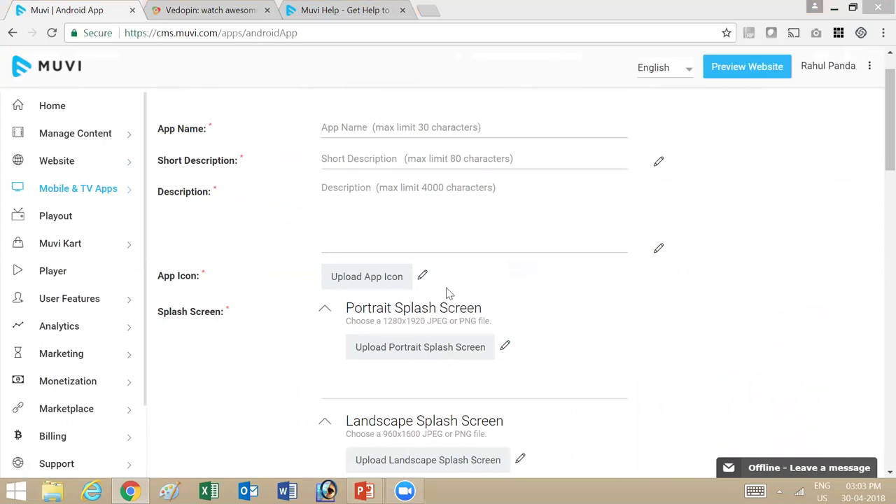
Switch to the PowerPoint slideshow and advance to the Playout slide
key(alt+Tab)
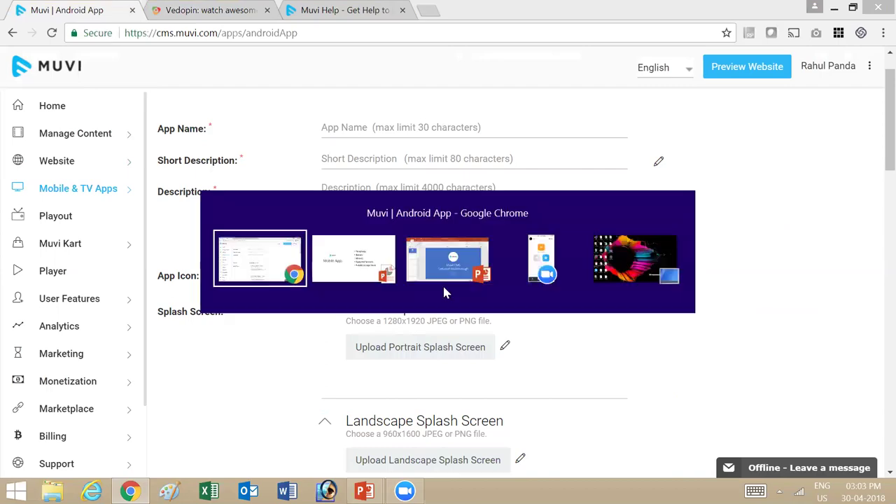
key(alt+Tab)
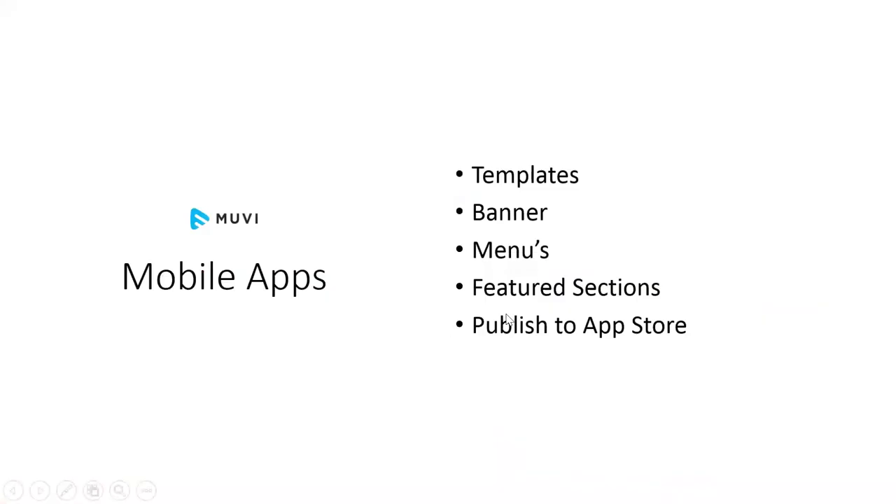
key(Right)
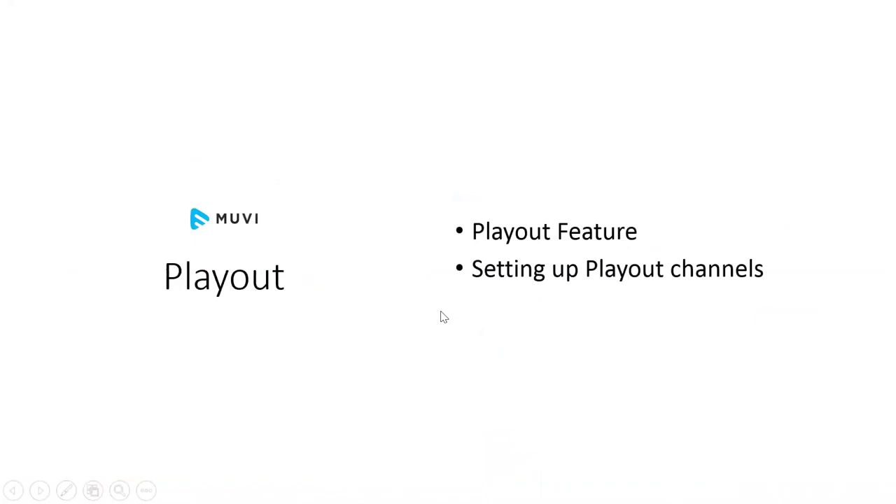
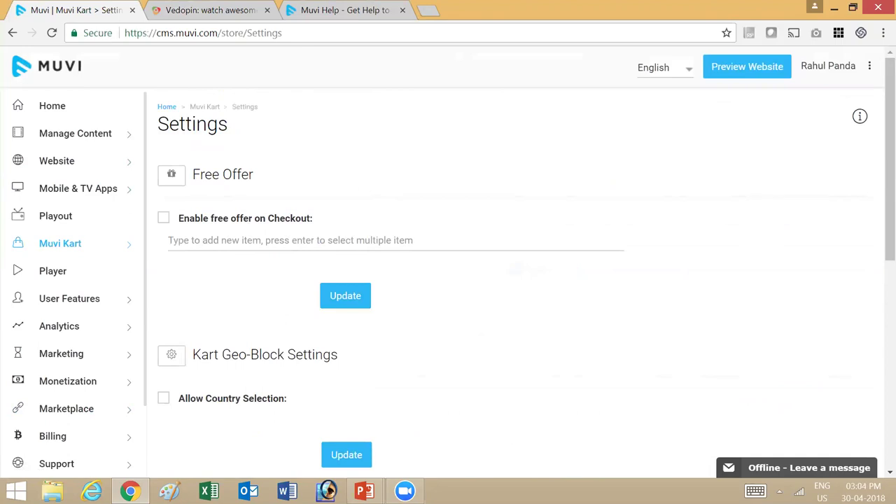
Open Muvi Kart's Shipping settings and review the shipping rules, methods, product sizes and shipping costs
click(171, 303)
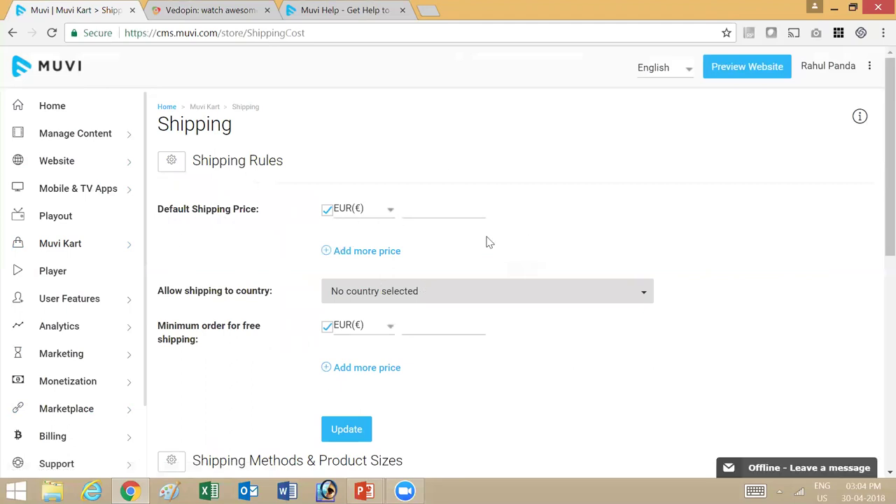
scroll(489, 242, down, 2)
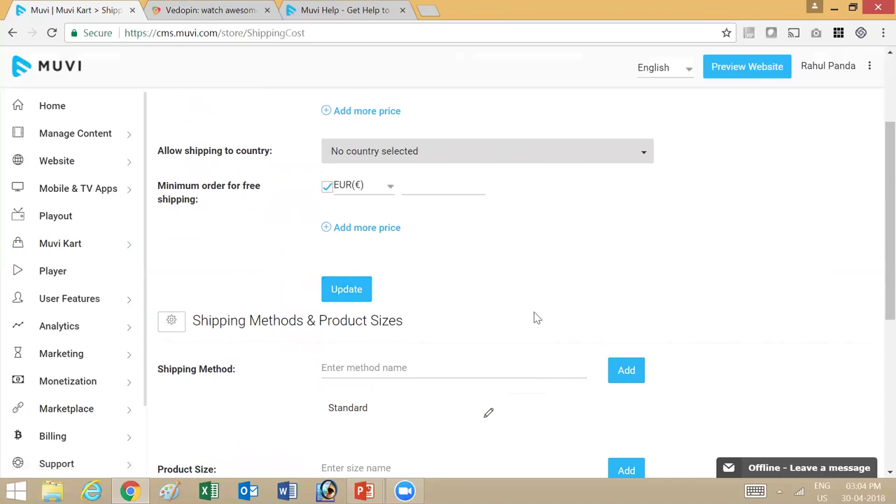
scroll(531, 286, down, 3)
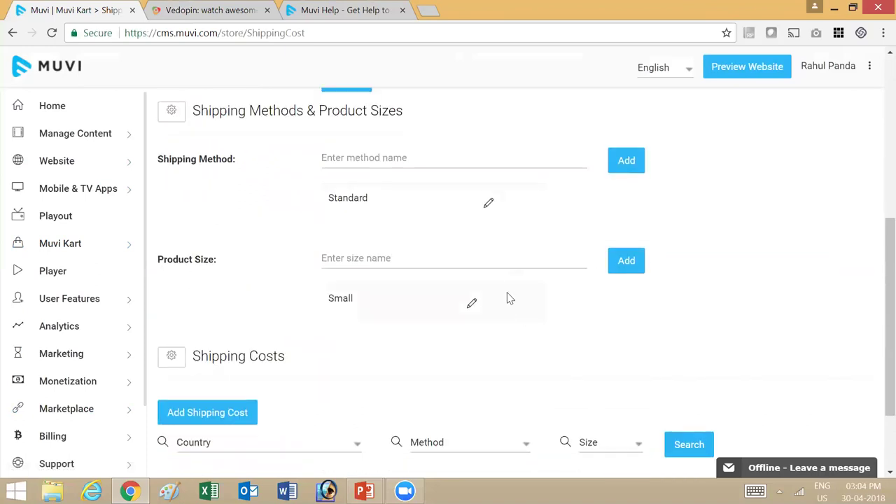
scroll(509, 299, down, 2)
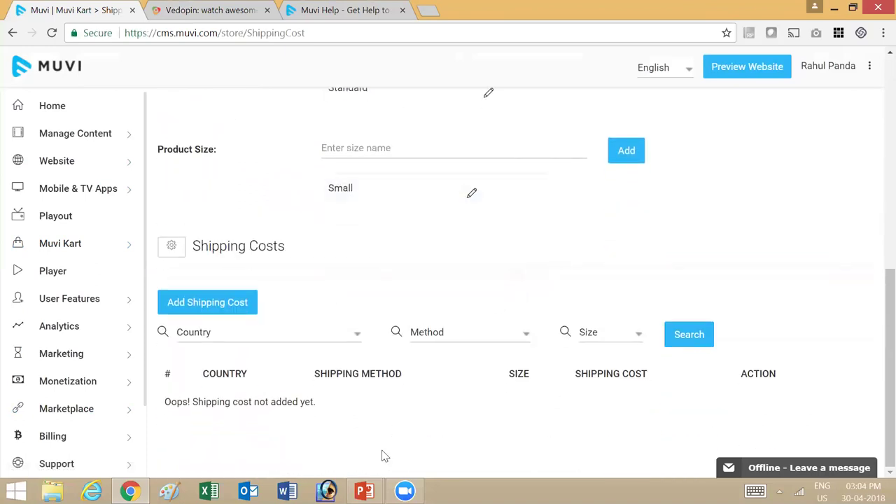
Open the Add Shipping Cost form, select Angola as the country, and cancel without adding a cost
click(219, 305)
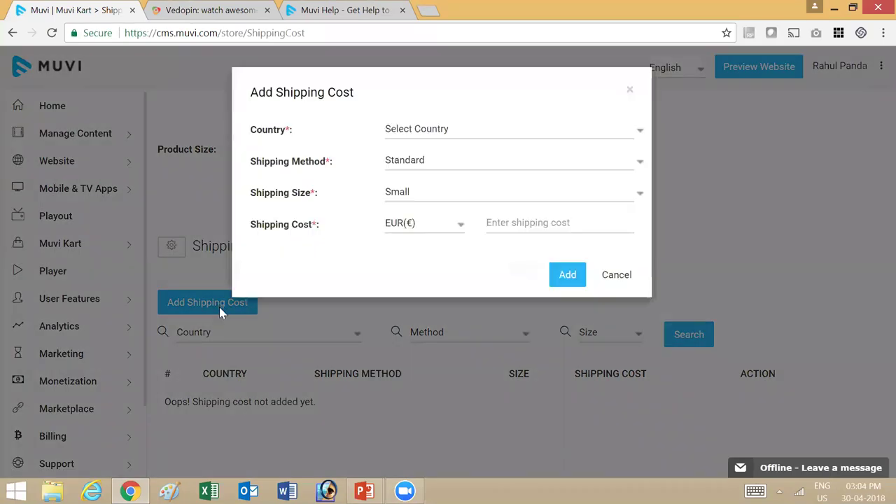
click(492, 131)
click(451, 282)
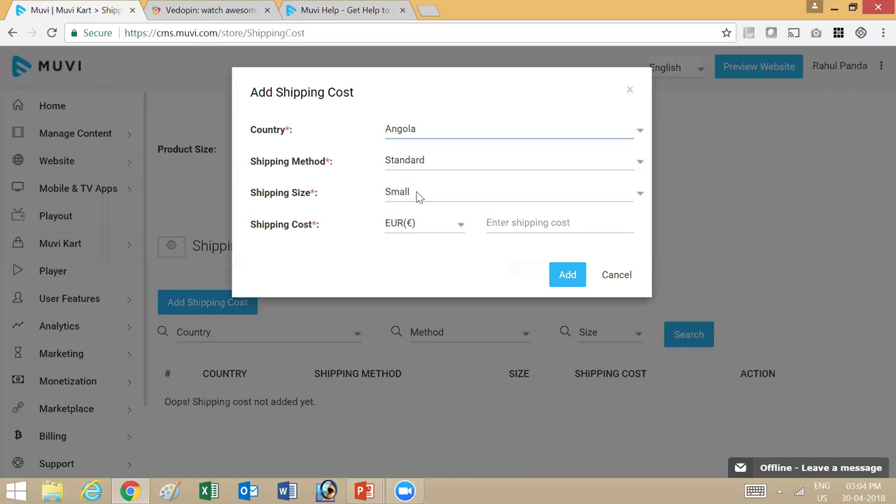
click(616, 275)
mouse_move(67, 381)
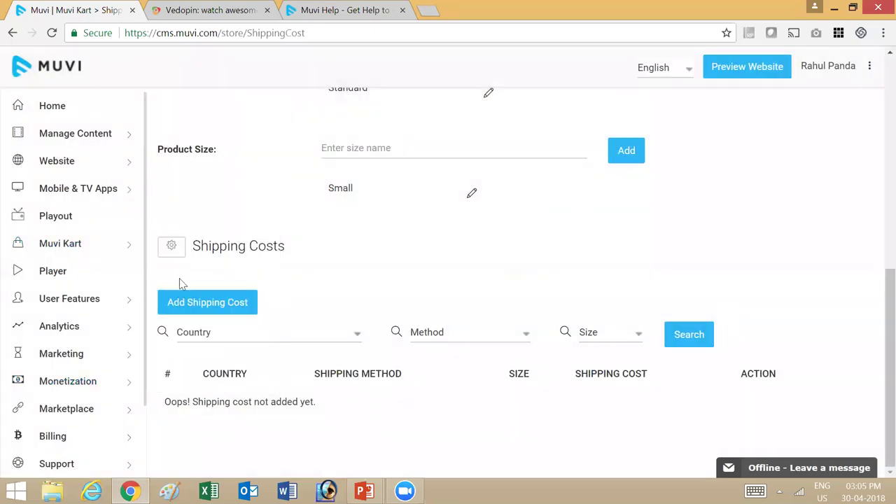
Check the Muvi Kart slide in the PowerPoint slideshow, return to the Muvi CMS and open Muvi Kart's Order screen
key(alt+Tab)
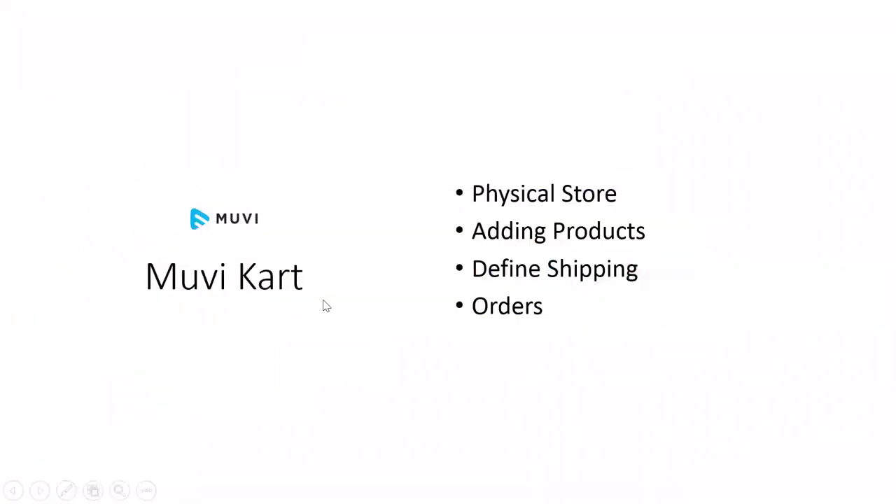
key(alt+Tab)
mouse_move(94, 247)
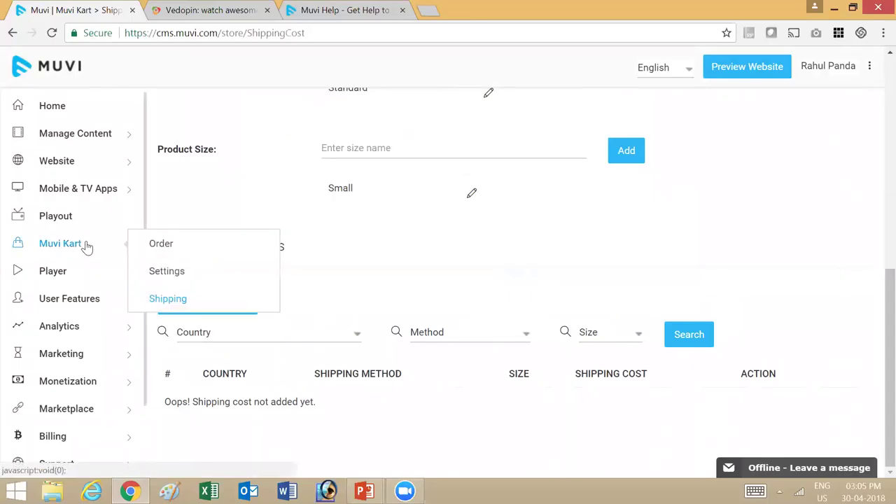
click(170, 247)
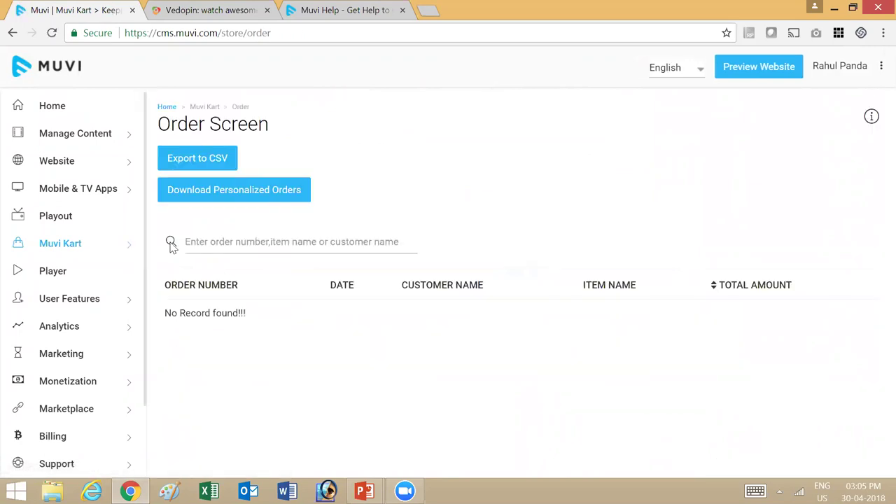
Switch to the PowerPoint slideshow and advance from the Muvi Kart slide to the Player slide
key(alt+Tab)
key(alt+Tab)
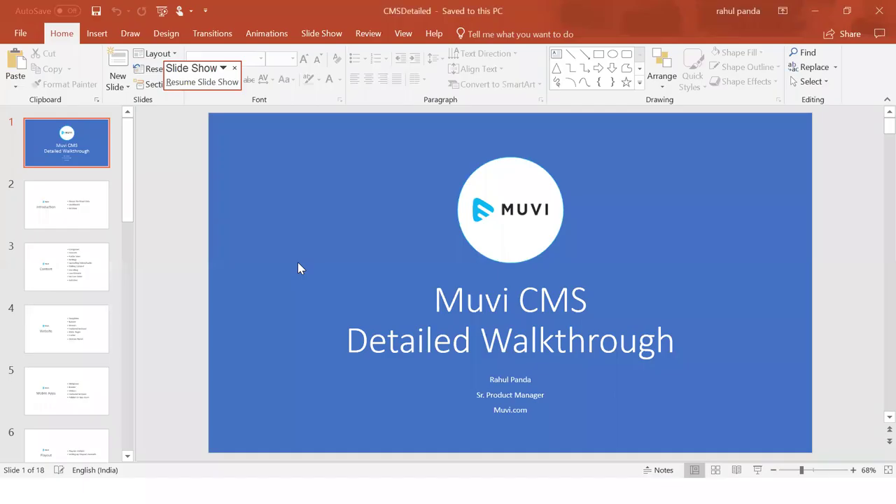
key(alt+Tab)
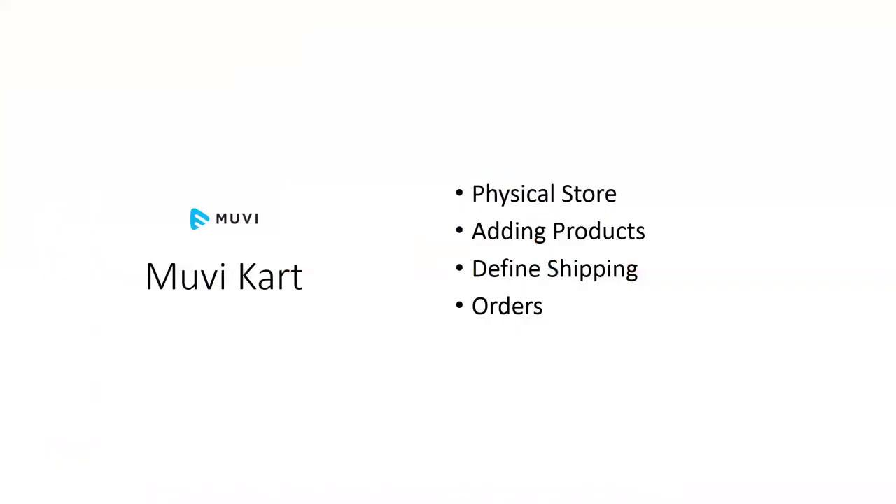
click(359, 291)
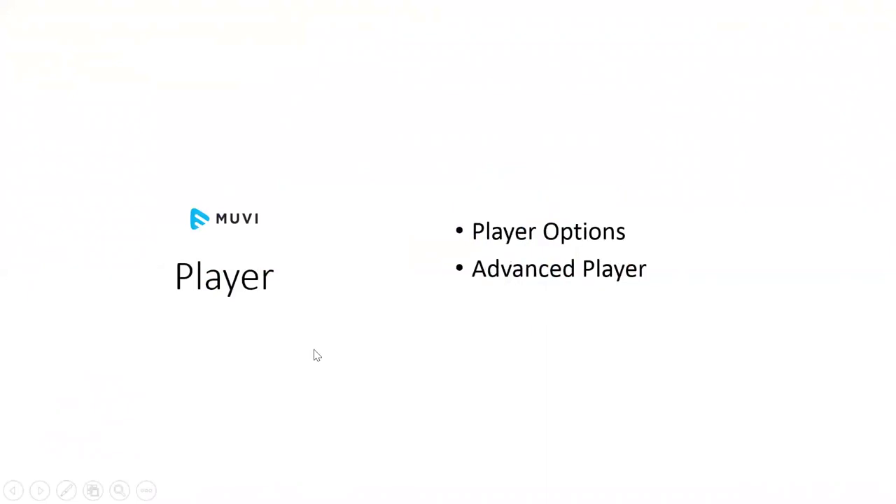
Return to the Muvi CMS in Chrome and review the Player options for logo, embed restriction, watermark and Advanced Player
key(alt+Tab)
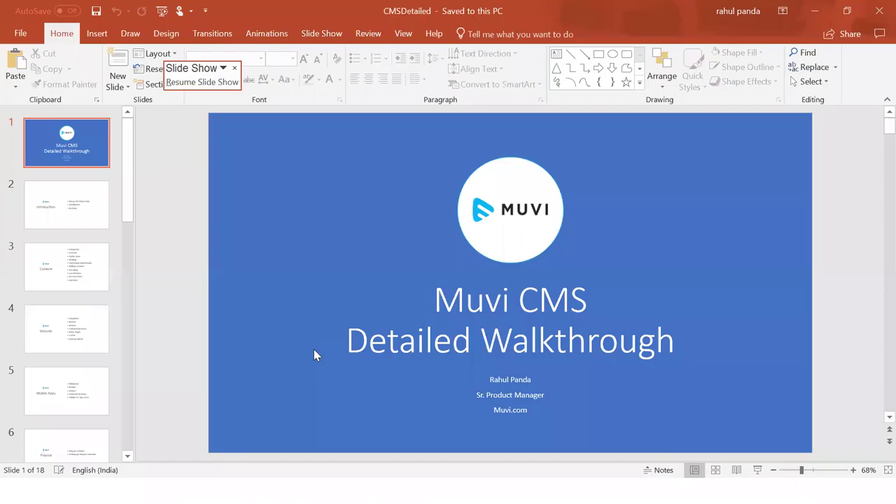
key(alt+Tab)
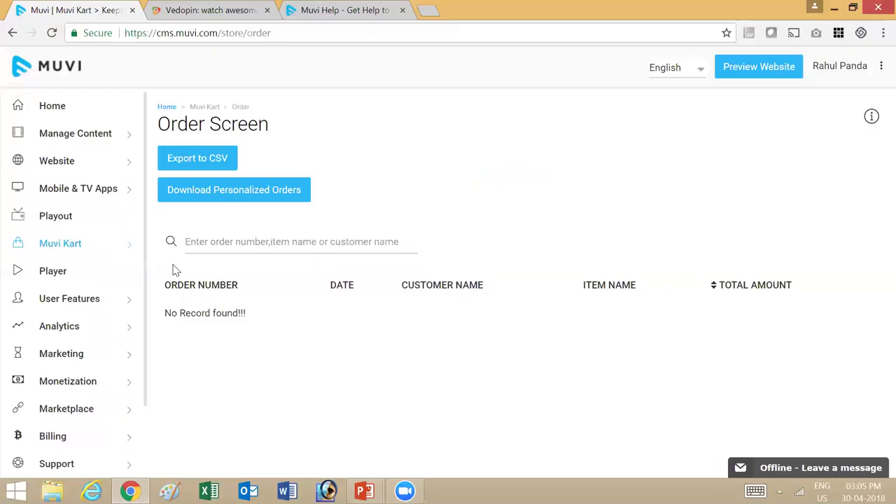
click(59, 279)
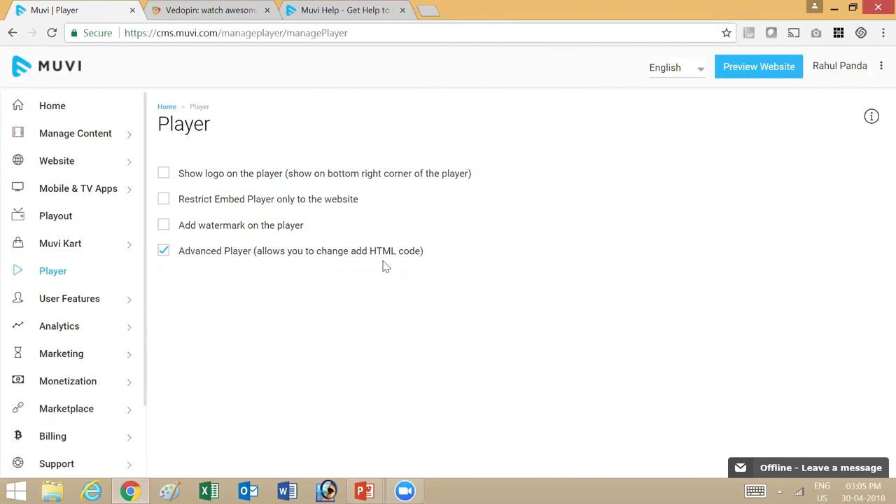
Switch to the PowerPoint slideshow and advance to the User Features slide
key(alt+Tab)
key(alt+Tab)
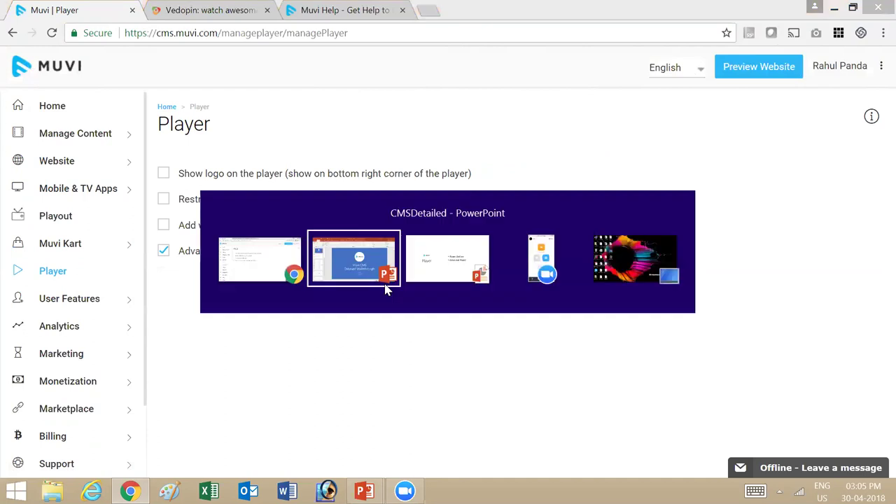
key(Right)
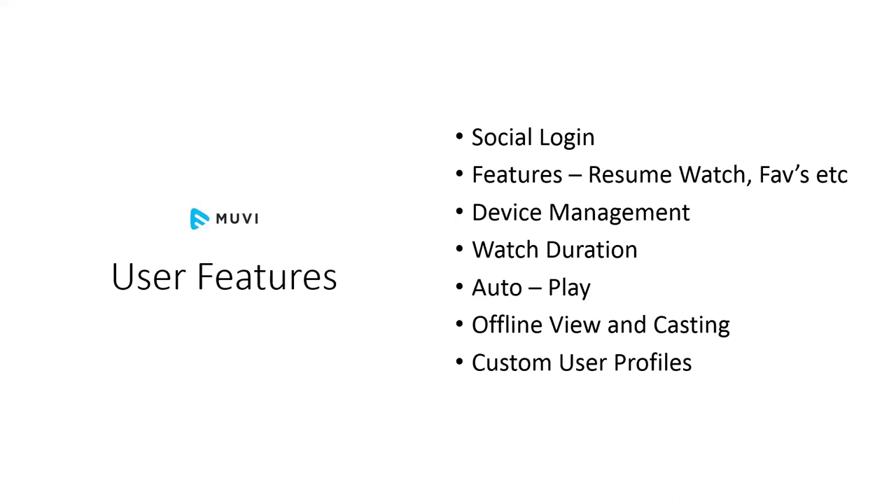
Return to the Muvi CMS and review the Facebook and Google login options under User Features' Social Network Integration
key(alt+Tab)
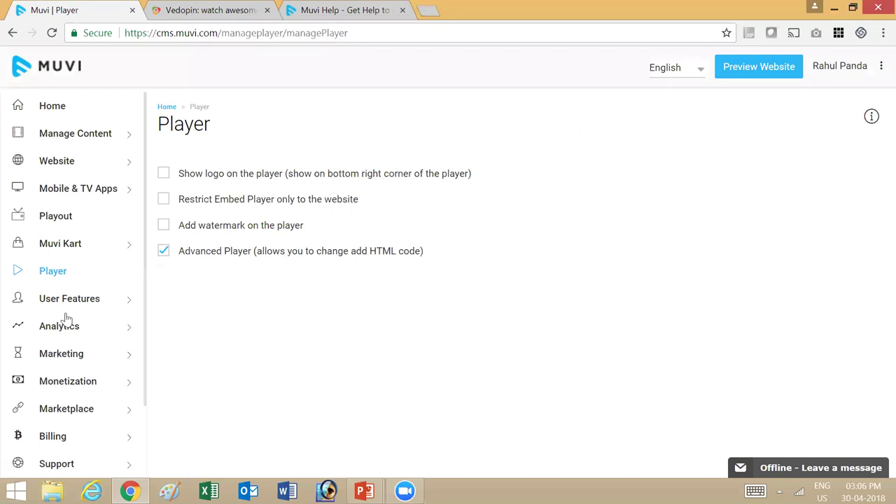
mouse_move(68, 304)
click(205, 139)
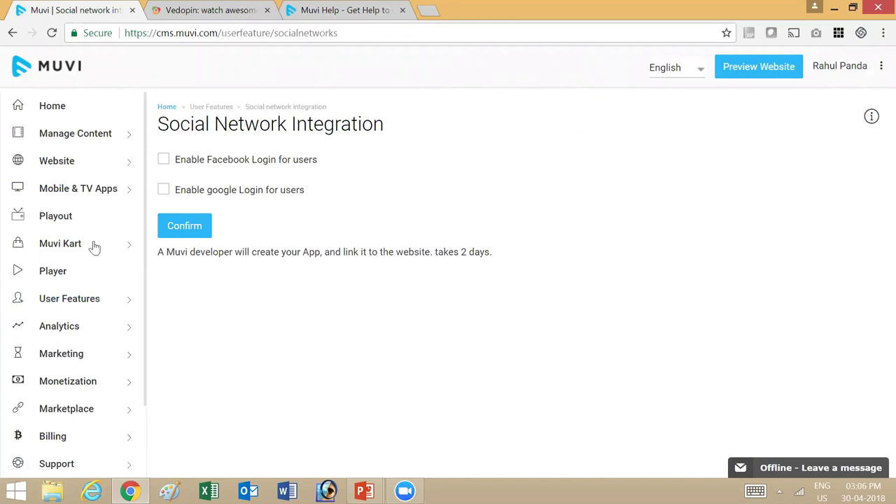
Review the User Features settings, including resume watch, favorites and user-generated content, and the device and watch-duration options in User Restrictions
mouse_move(76, 300)
click(168, 161)
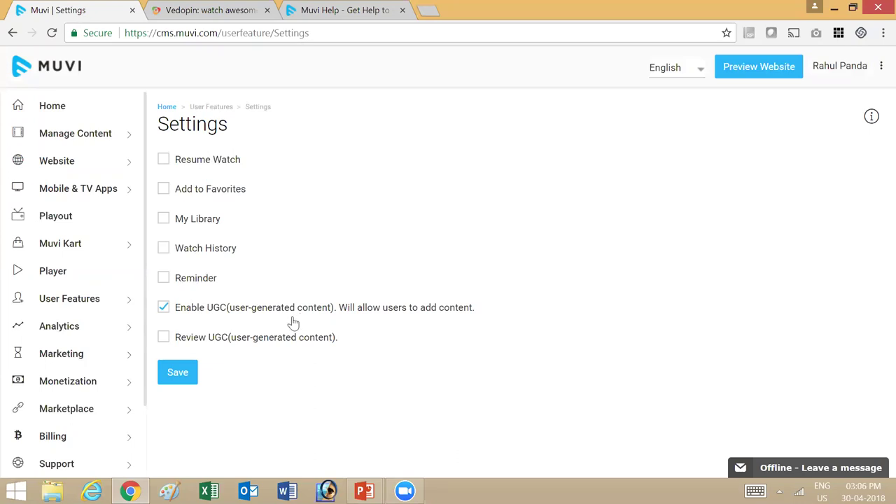
mouse_move(69, 301)
click(196, 195)
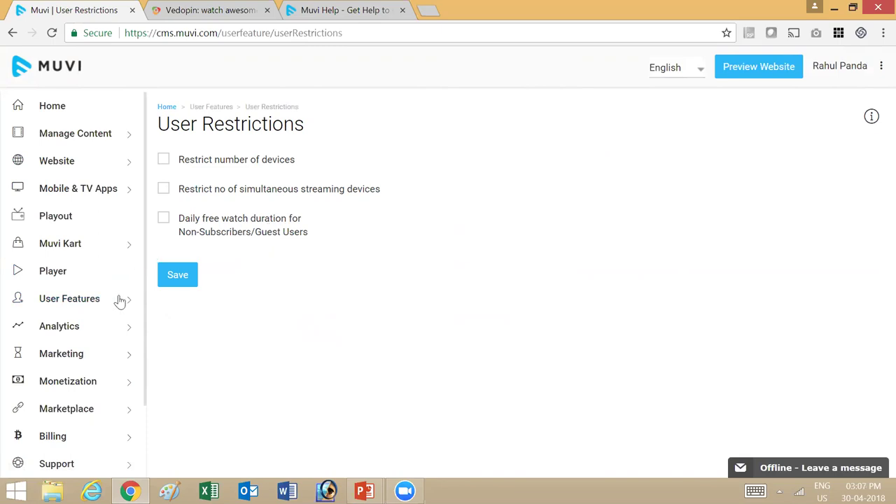
Review the Chromecast and Offline View options for mobile apps and the registration fields on the Manage User Profile page
mouse_move(120, 302)
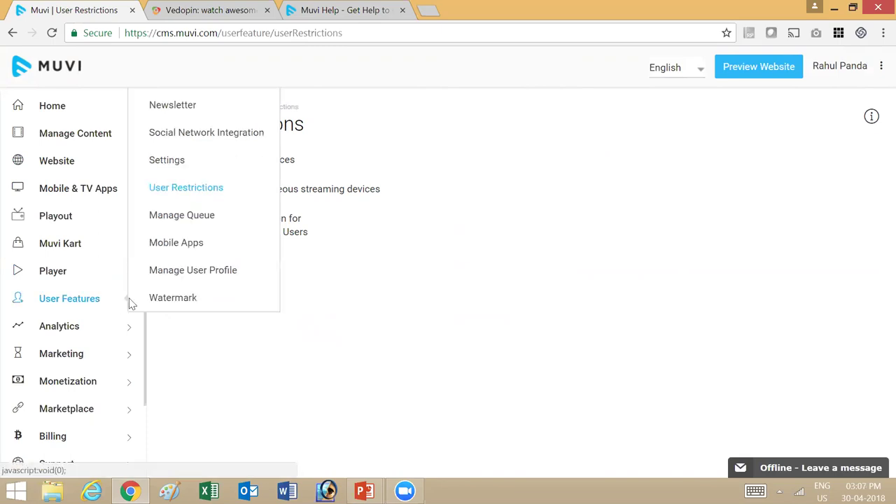
click(191, 245)
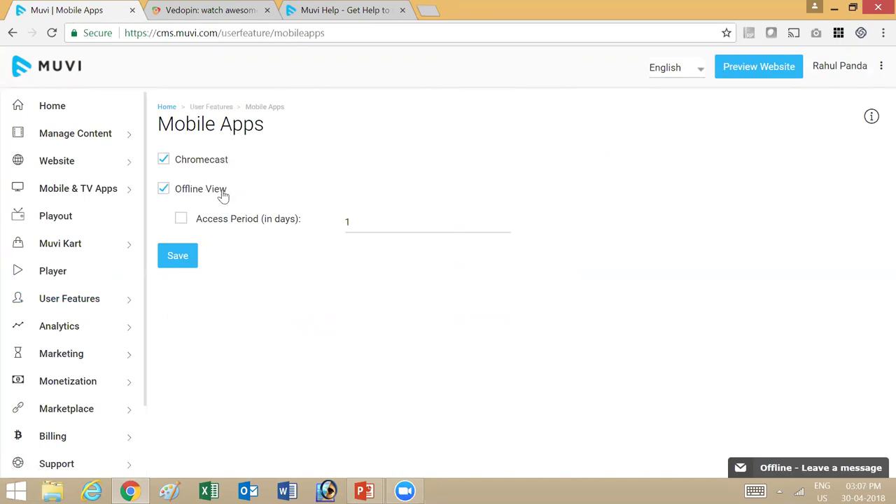
mouse_move(85, 309)
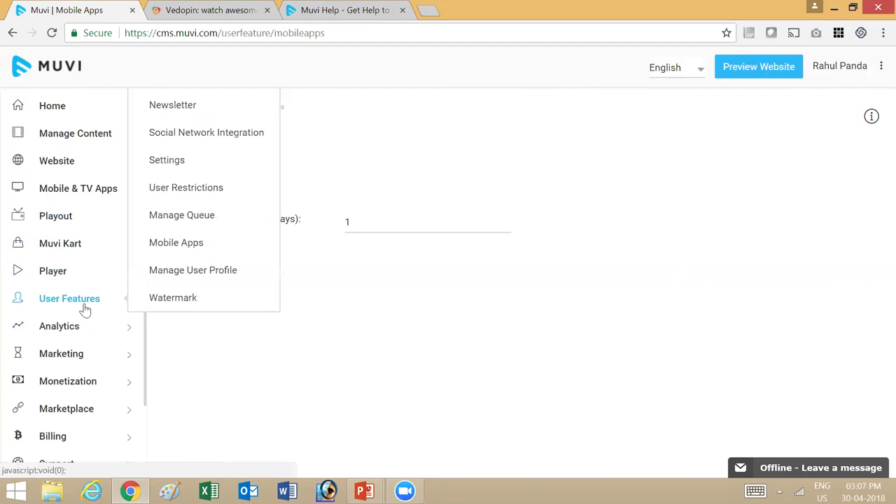
click(196, 275)
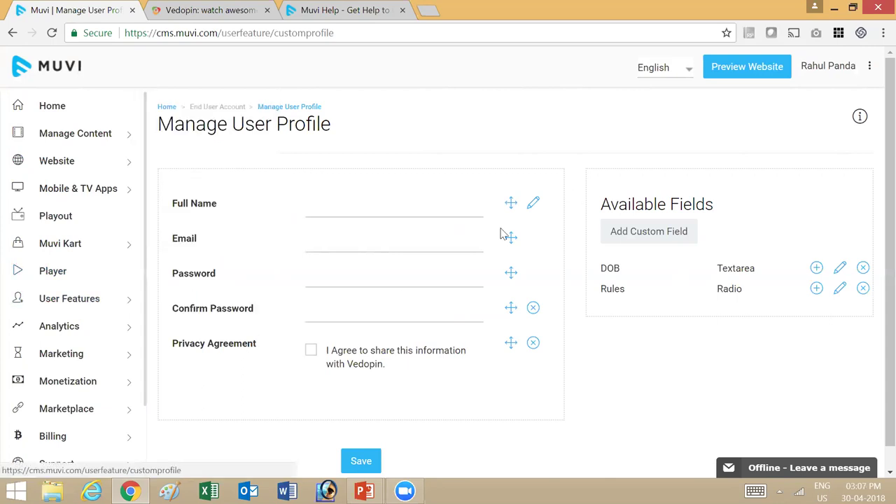
Switch to the PowerPoint slideshow and advance past the User Features slide
key(alt+Tab)
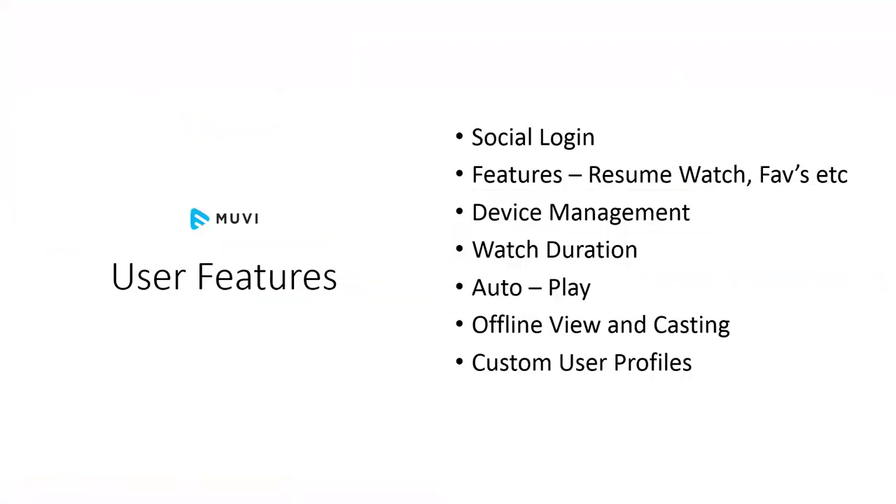
click(366, 274)
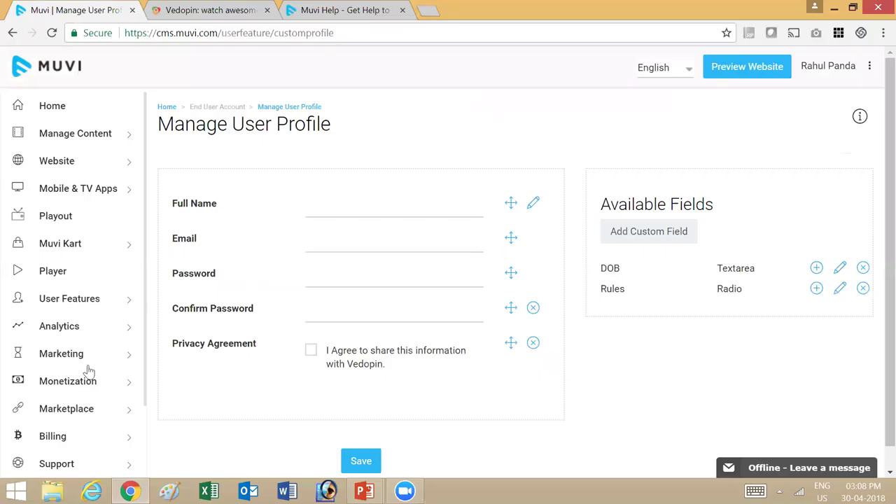
Review the gateways on Monetization's Payment Gateway page in the Muvi CMS and select Stripe to show its integration key fields
mouse_move(84, 384)
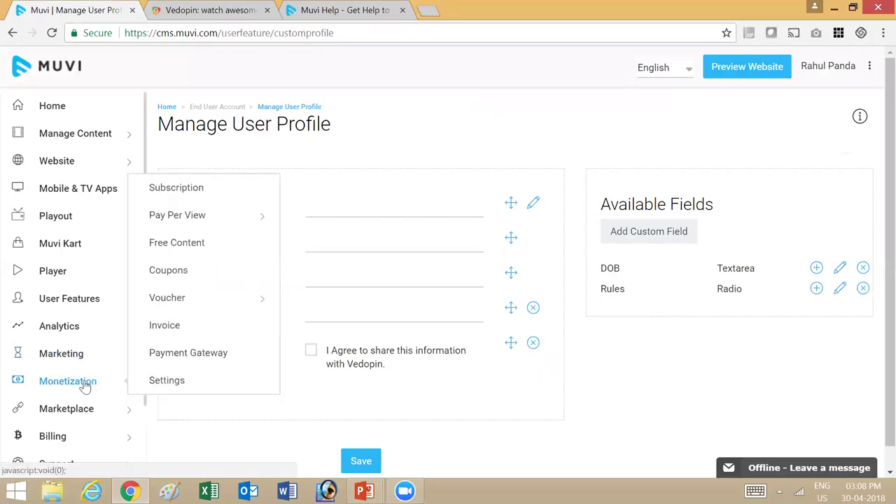
click(175, 359)
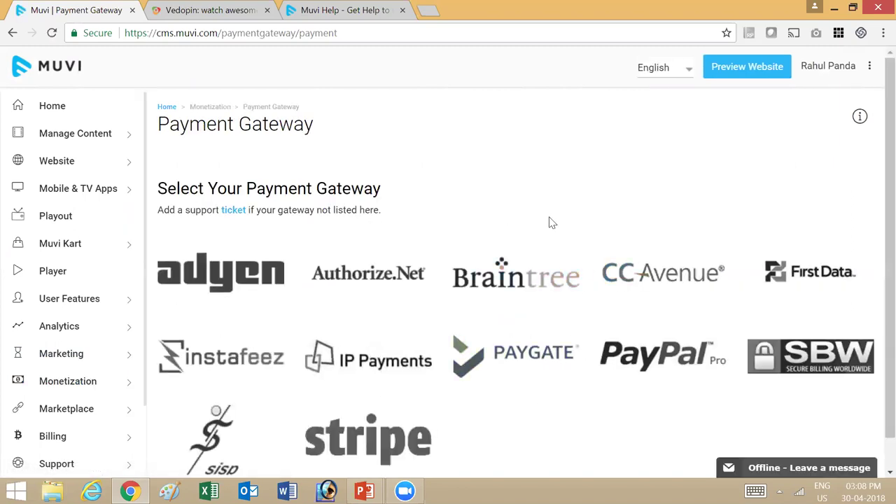
scroll(497, 226, down, 1)
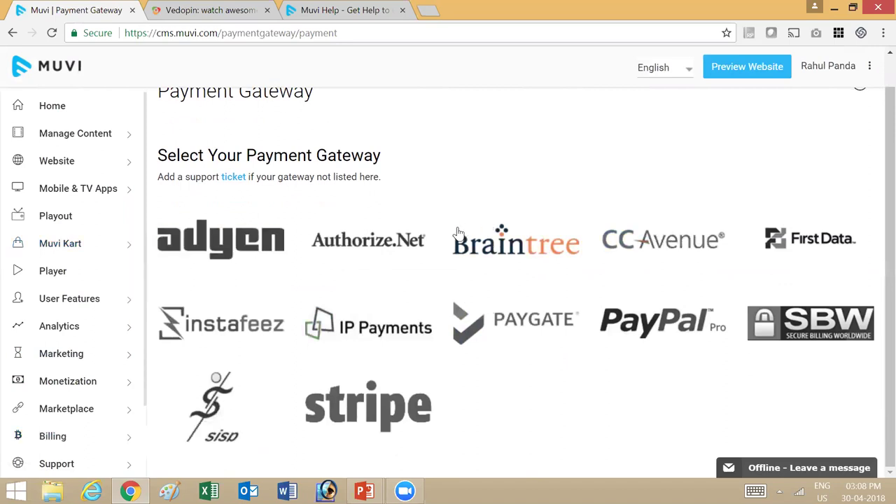
click(389, 401)
scroll(539, 339, down, 2)
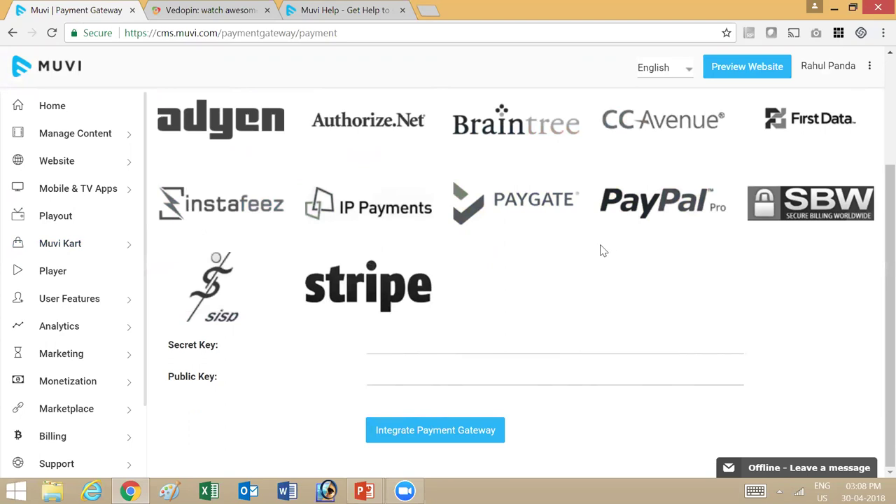
Open the Monetization settings and review the monetization models, carrier billing, login restrictions and geo-block country categories
mouse_move(61, 384)
click(174, 382)
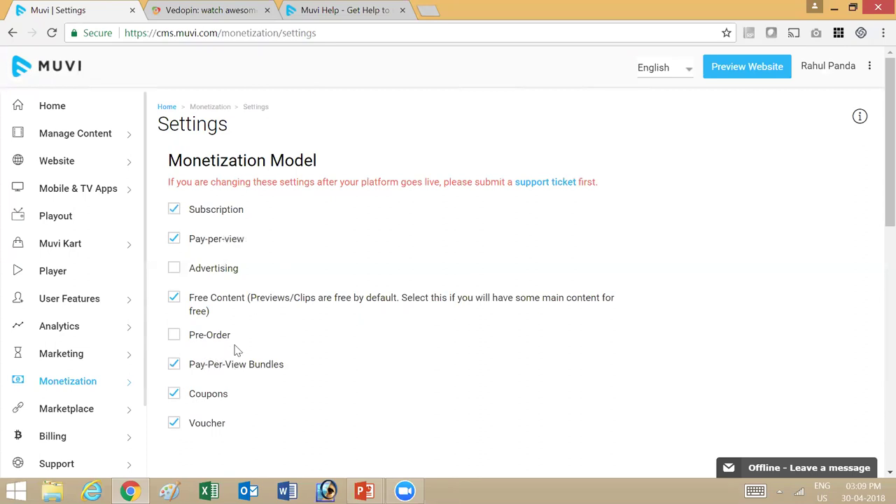
scroll(329, 273, down, 4)
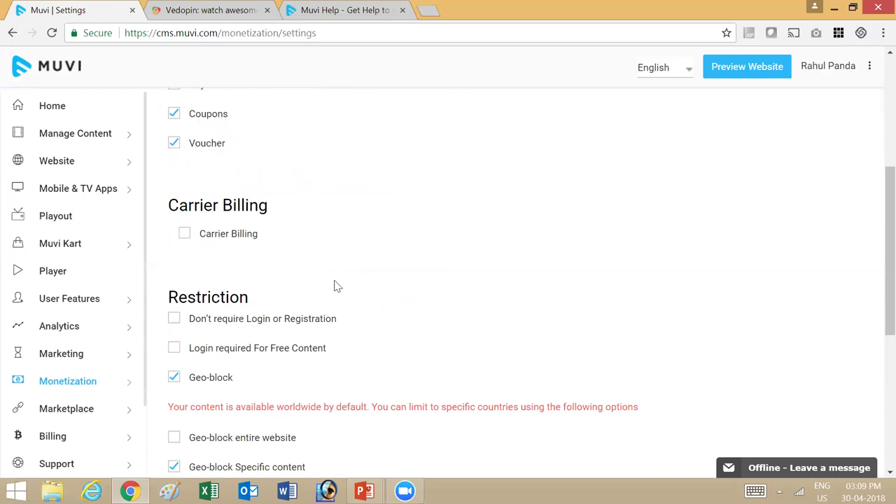
scroll(396, 274, down, 3)
scroll(394, 274, up, 6)
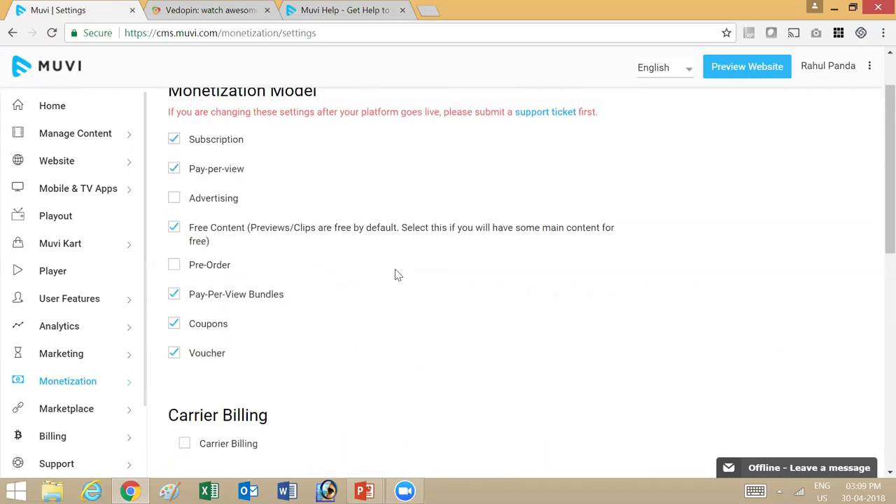
scroll(395, 274, down, 3)
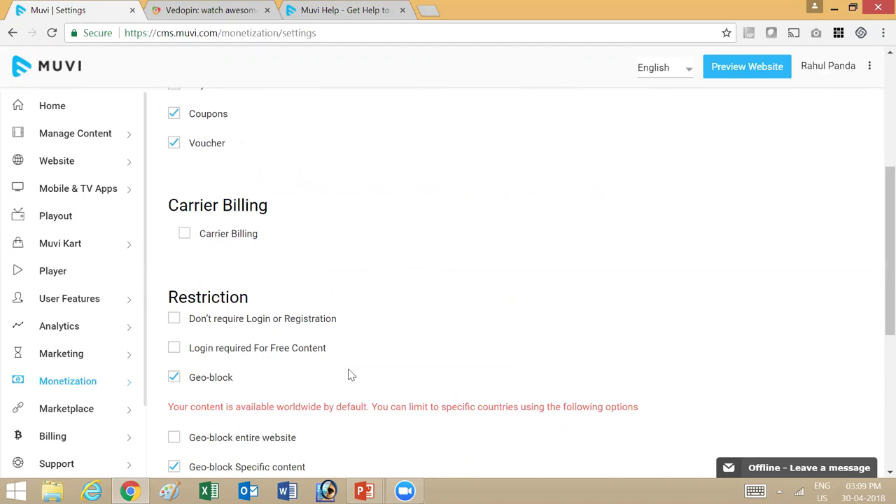
scroll(352, 379, down, 3)
scroll(381, 371, down, 2)
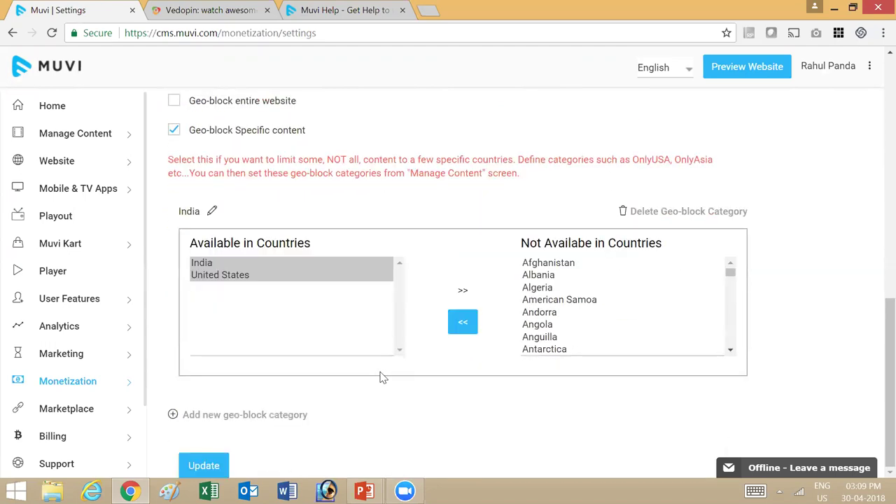
scroll(372, 401, up, 1)
scroll(371, 401, up, 3)
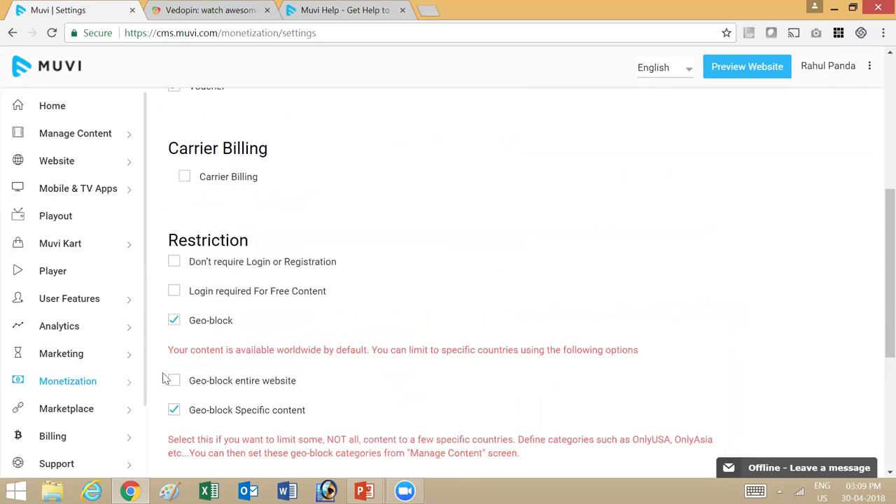
Review the plans on Monetization's Subscriptions (SVOD) page and open the Set PPV page for pay-per-view pricing
mouse_move(126, 381)
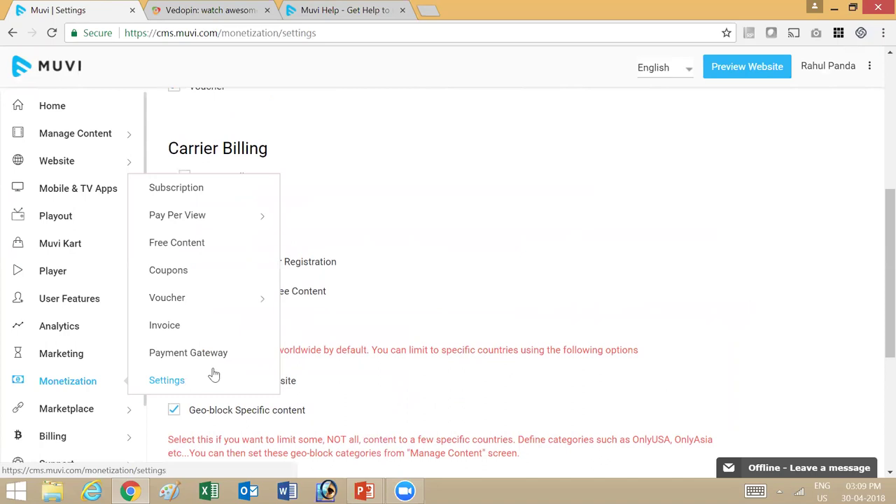
click(185, 194)
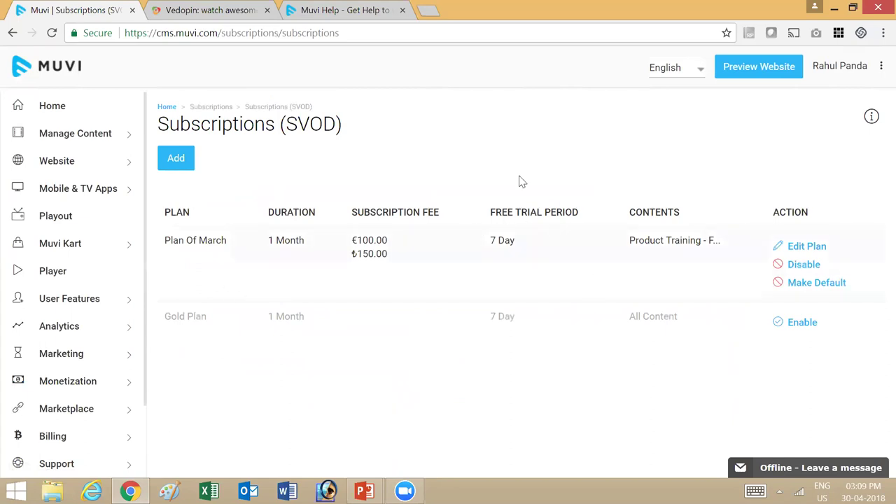
mouse_move(75, 390)
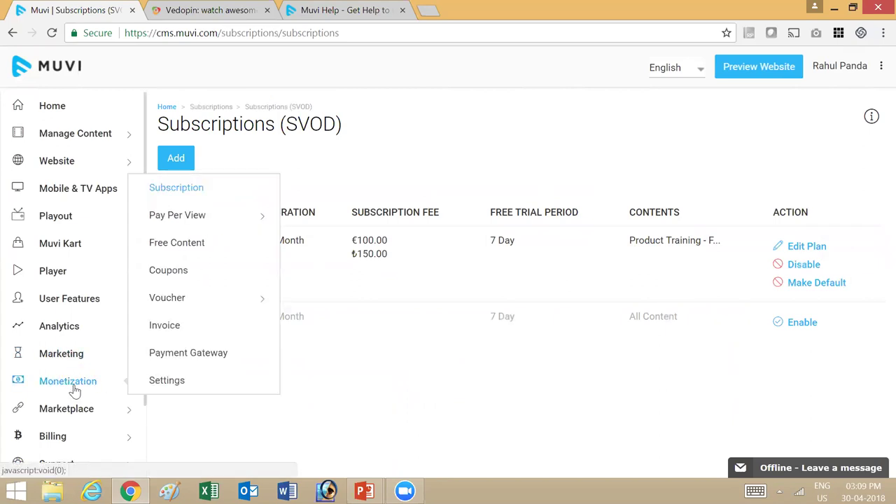
mouse_move(189, 222)
click(335, 249)
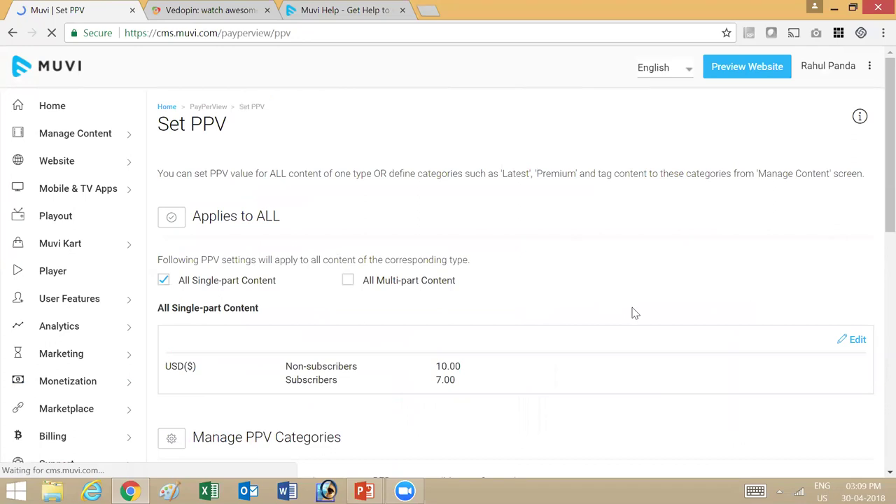
Review the PPV categories on the Set PPV page, compare the Monetization options with the slide, and open the Free Content page
scroll(506, 320, down, 3)
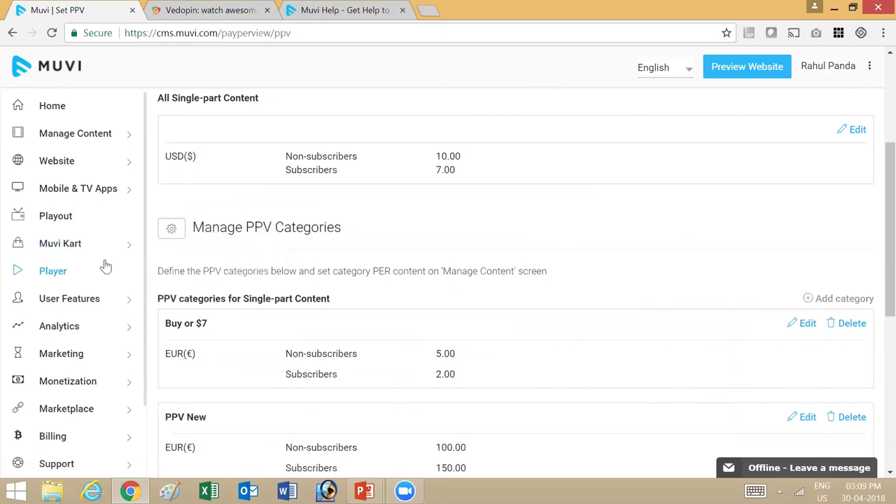
mouse_move(74, 380)
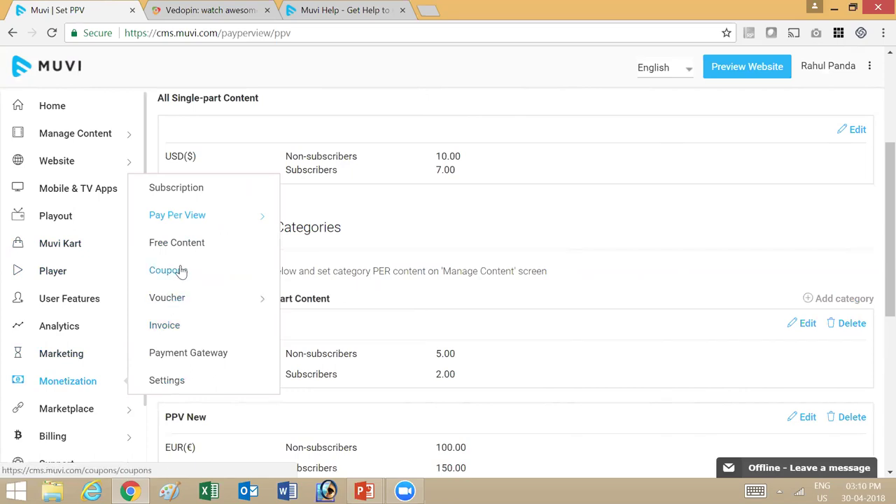
click(387, 327)
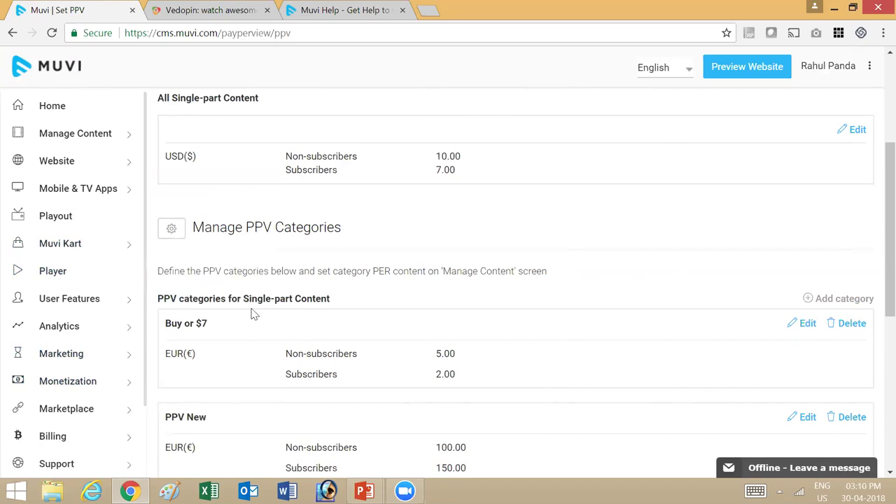
key(alt+Tab)
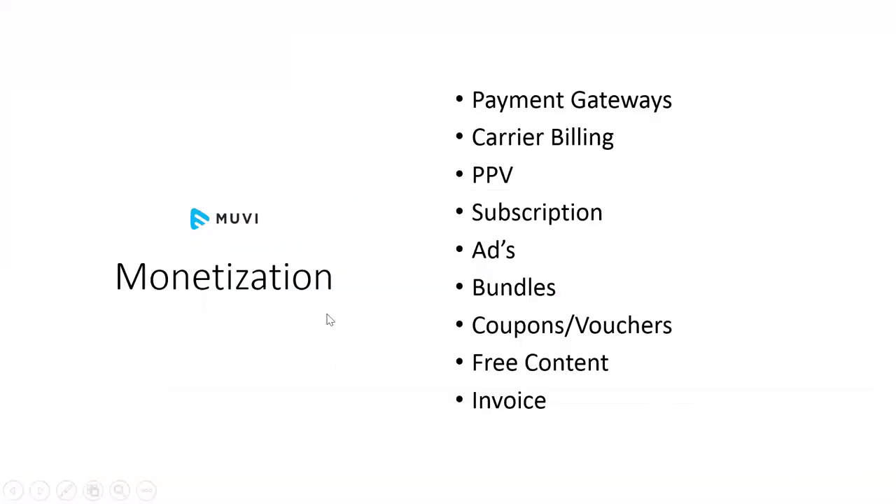
key(alt+Tab)
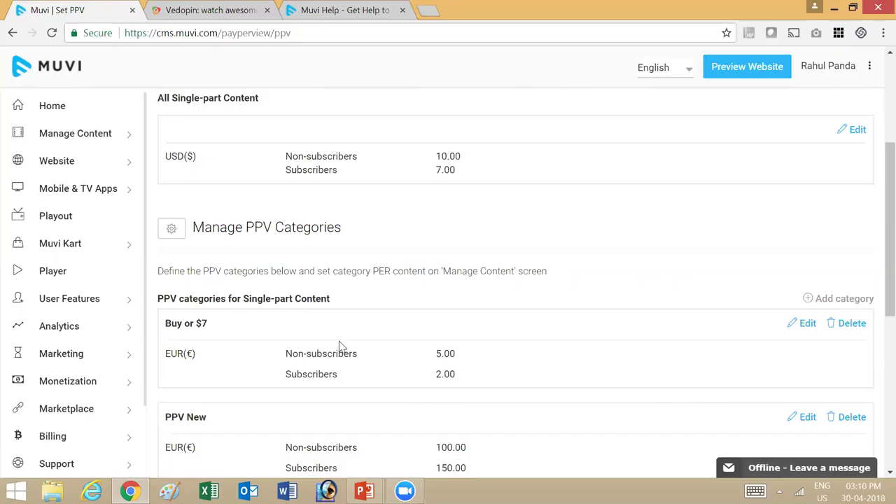
mouse_move(77, 386)
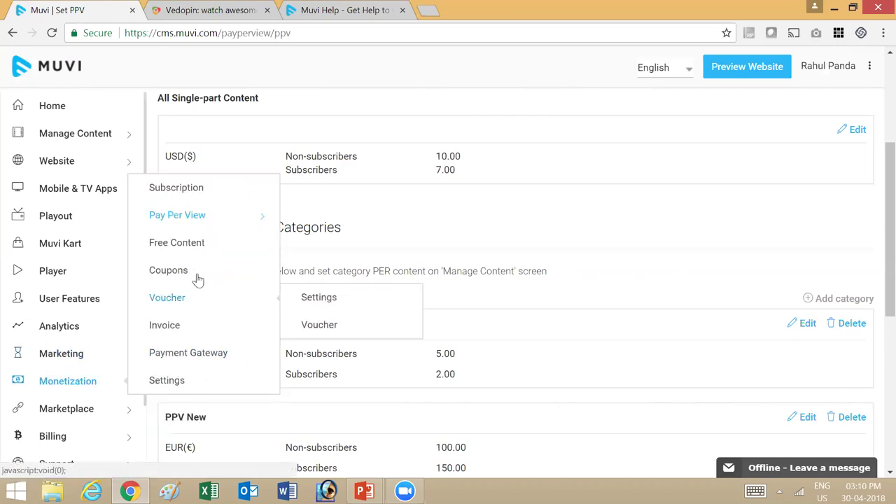
click(166, 250)
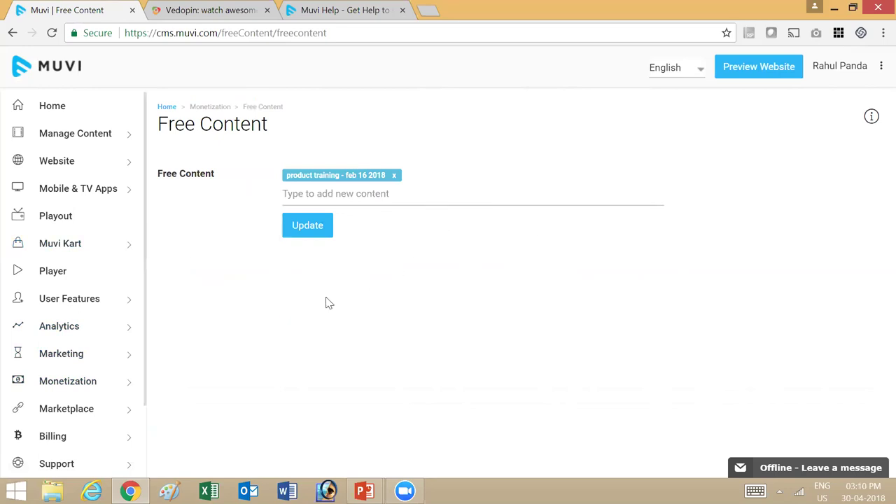
Switch to the PowerPoint slideshow and advance from the Monetization slide to the Policy Engine slide
mouse_move(100, 385)
key(alt+Tab)
click(312, 336)
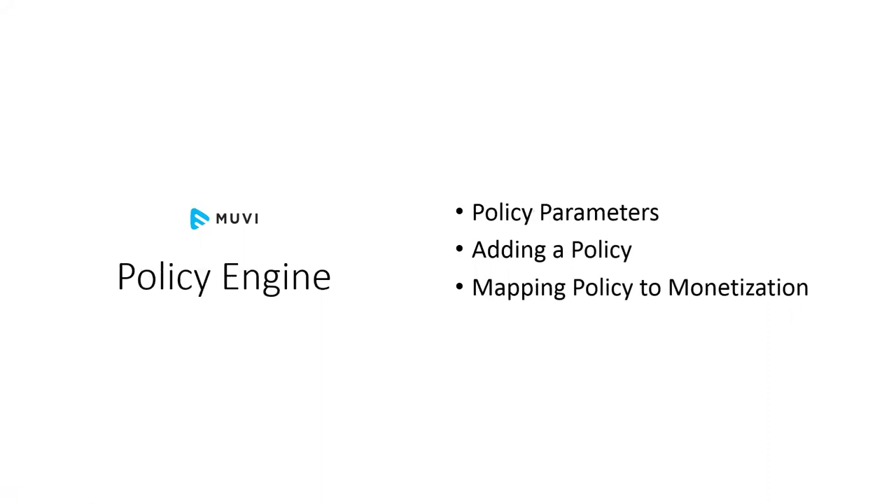
Switch back to the Muvi CMS, open a new rule form from Policy Rules, and examine its access duration and resolution options
key(alt+Tab)
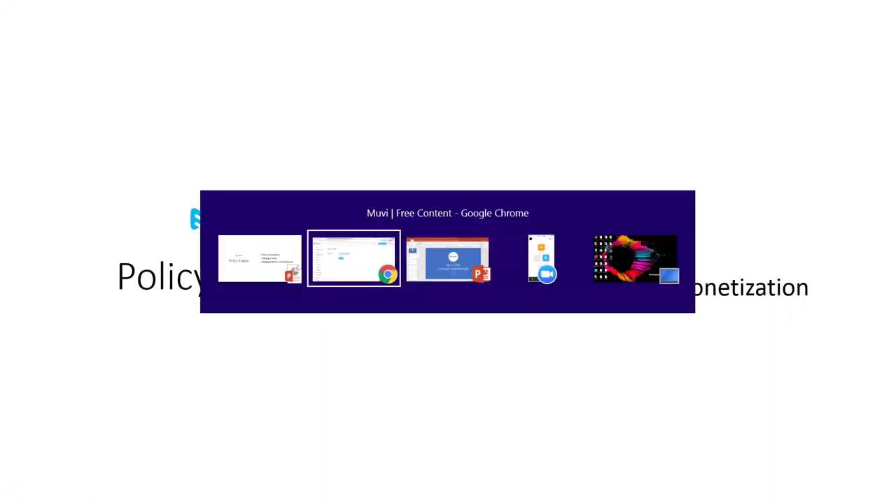
scroll(70, 427, down, 2)
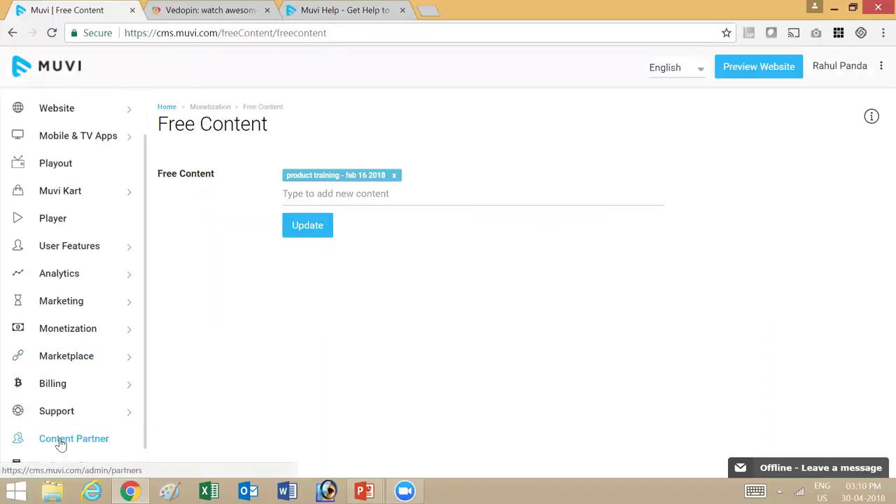
mouse_move(68, 438)
click(172, 416)
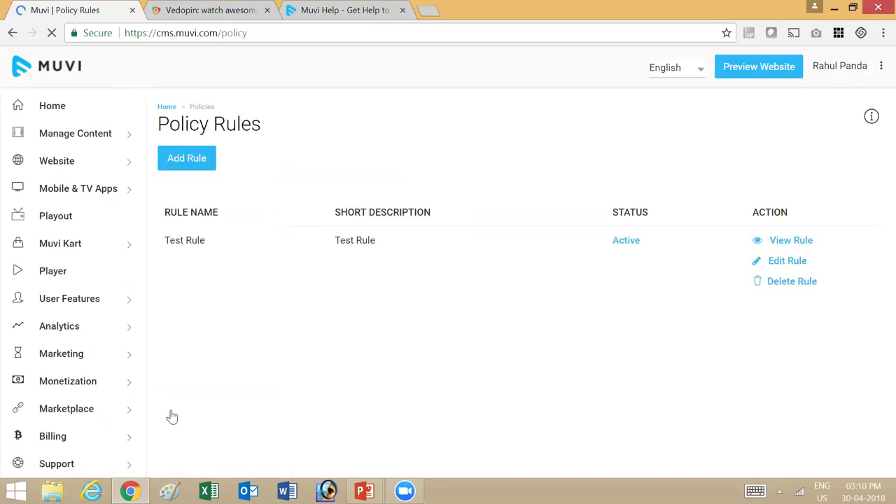
click(191, 167)
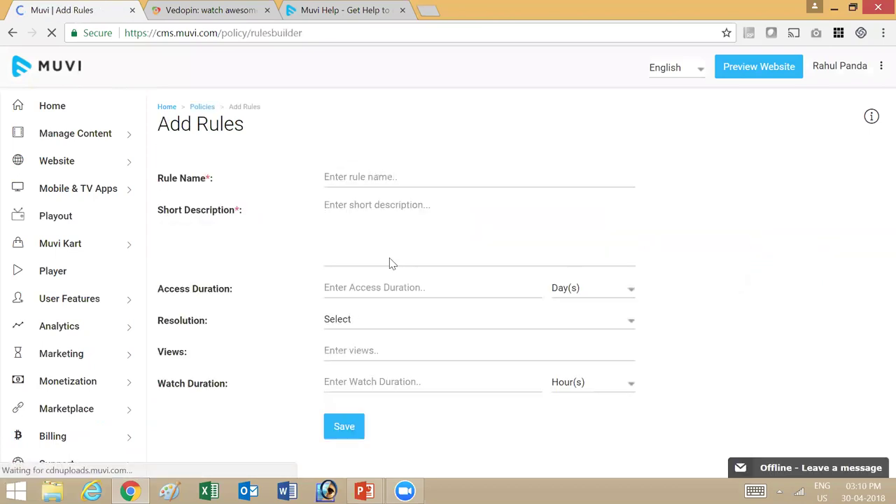
click(427, 288)
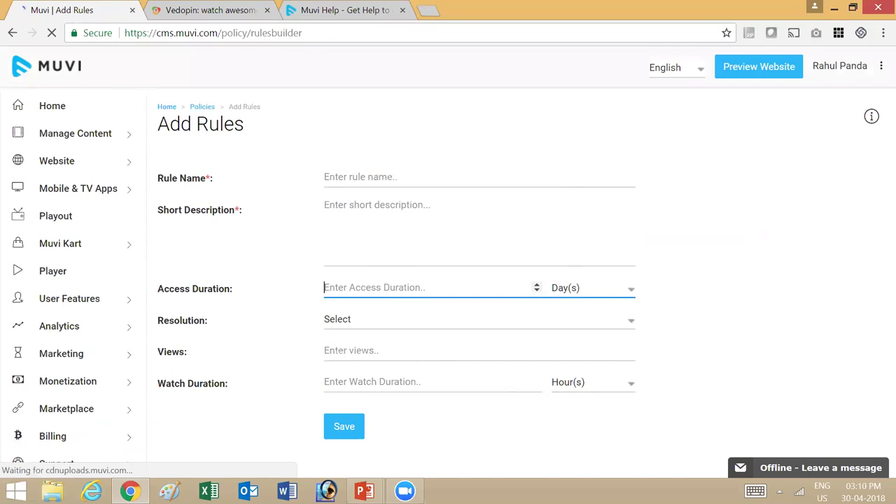
click(369, 321)
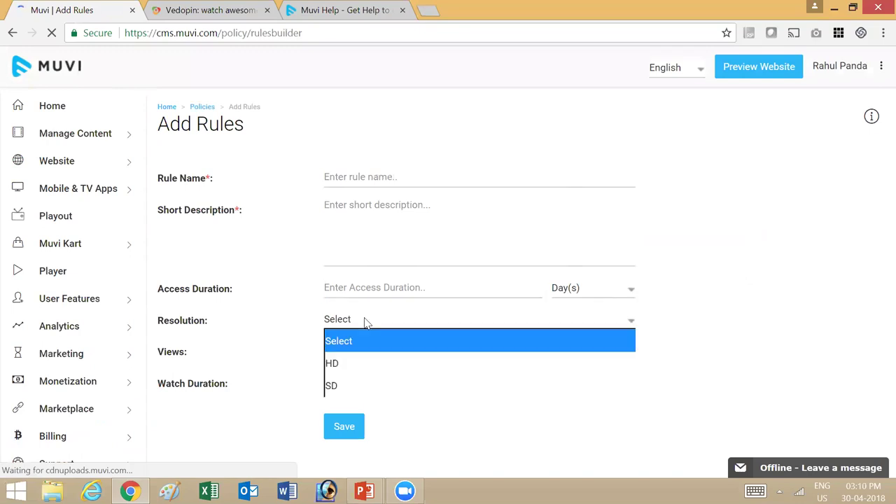
click(256, 347)
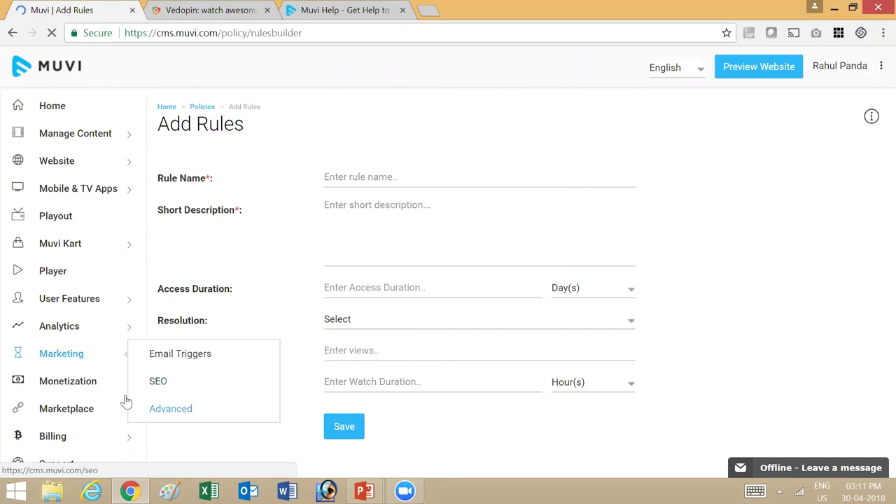
Open the PPV New single-part category for editing on the Set PPV page, view the selectable policy rules, and close it without updating
mouse_move(76, 390)
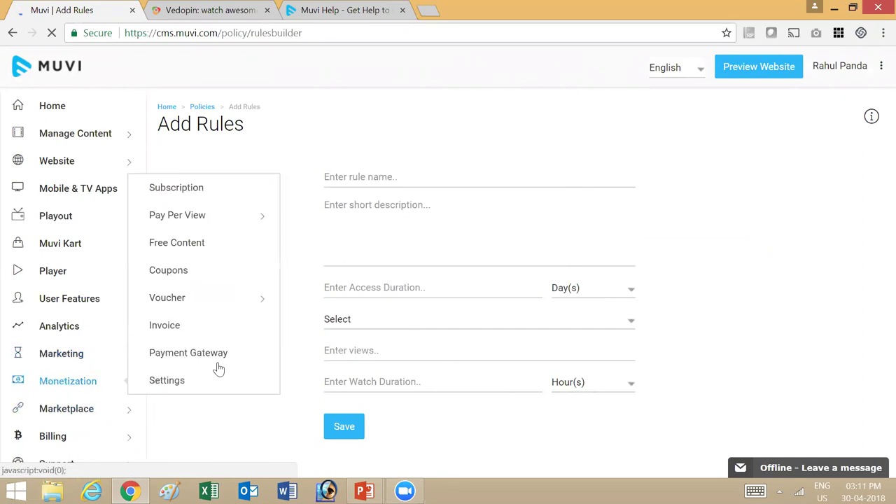
mouse_move(208, 220)
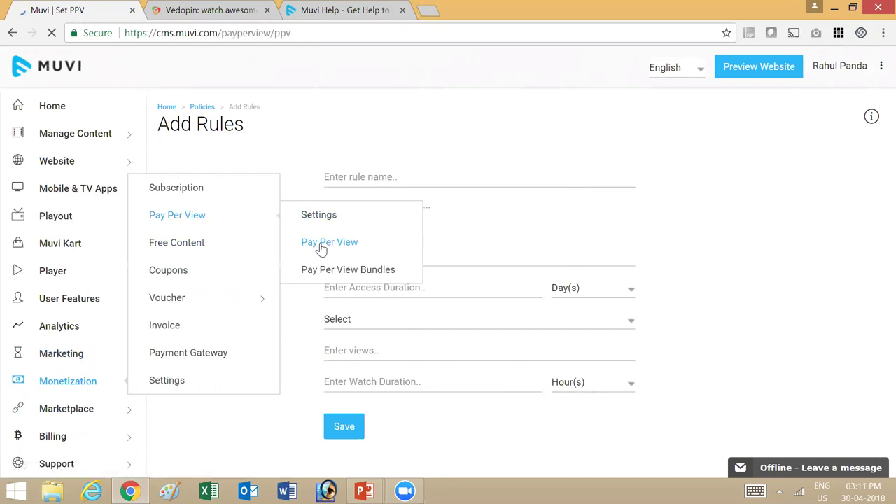
scroll(314, 269, down, 6)
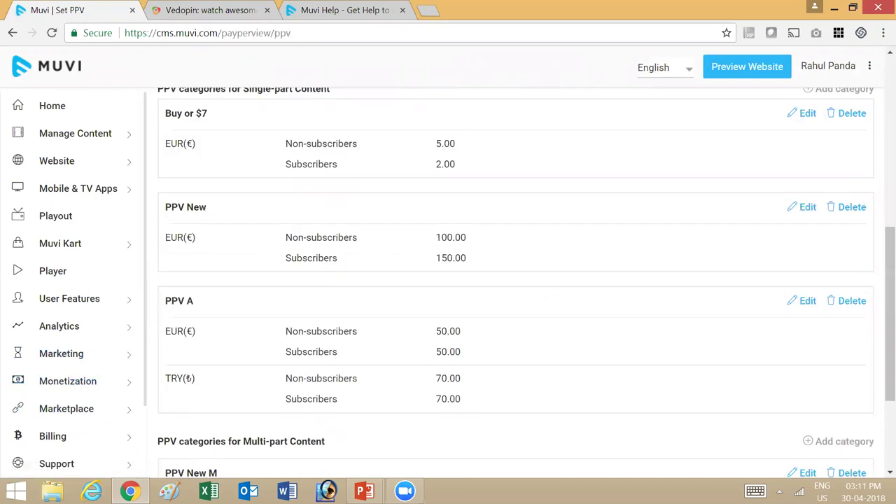
scroll(280, 236, up, 1)
drag(208, 278, 159, 280)
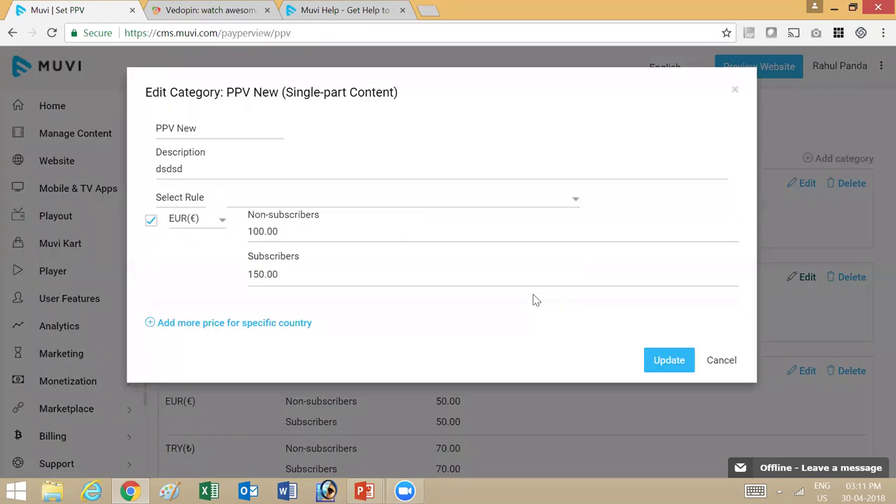
click(202, 198)
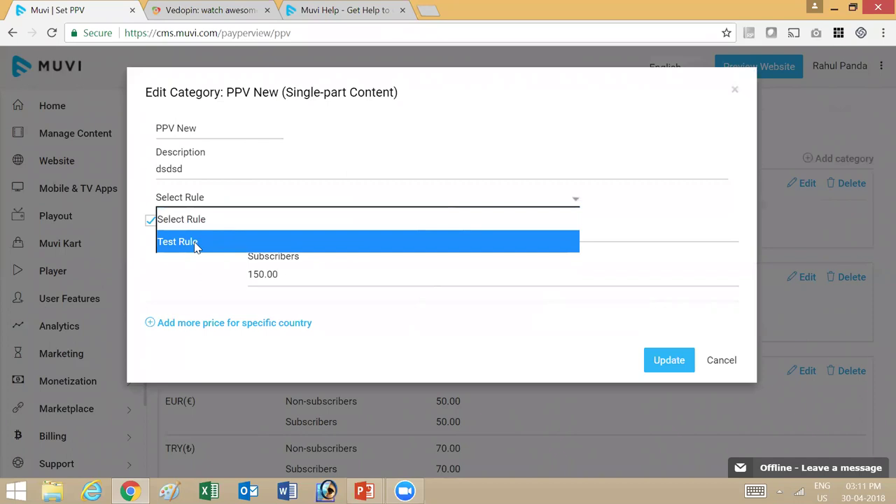
click(496, 119)
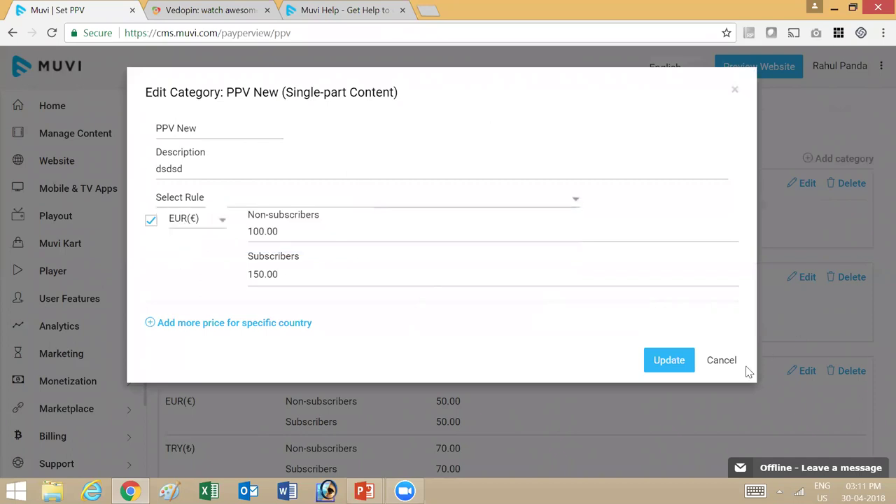
click(715, 364)
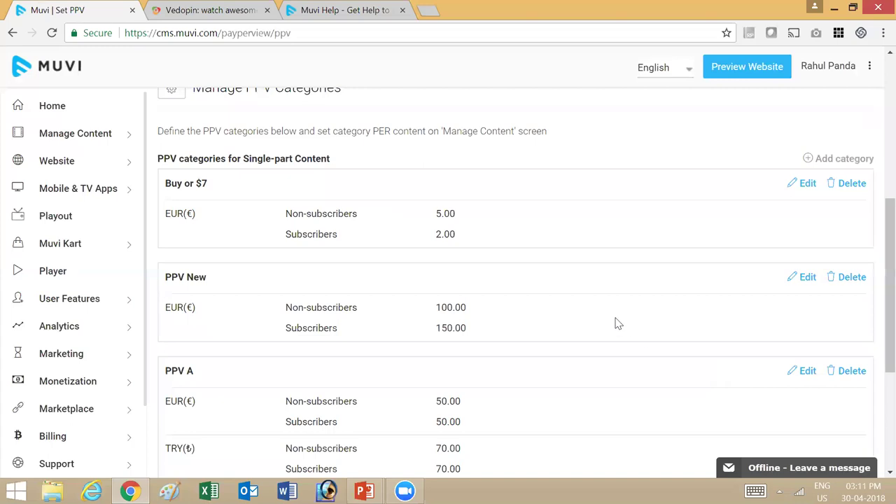
Switch to the PowerPoint slideshow and advance from the Policy Engine slide to the Analytics slide
key(alt+Tab)
key(alt+Tab)
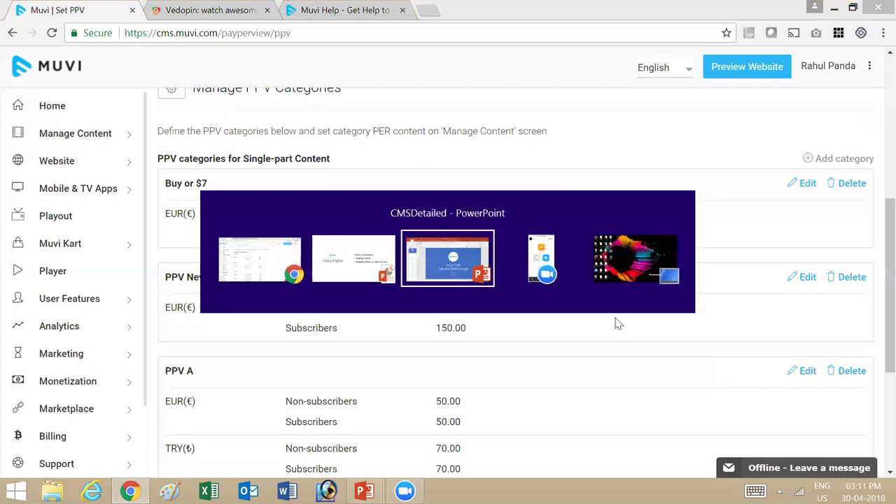
key(alt+Tab)
key(alt+Tab)
key(alt+Tab)
key(alt+Tab)
key(alt+Tab)
key(alt+Tab)
key(alt+Tab)
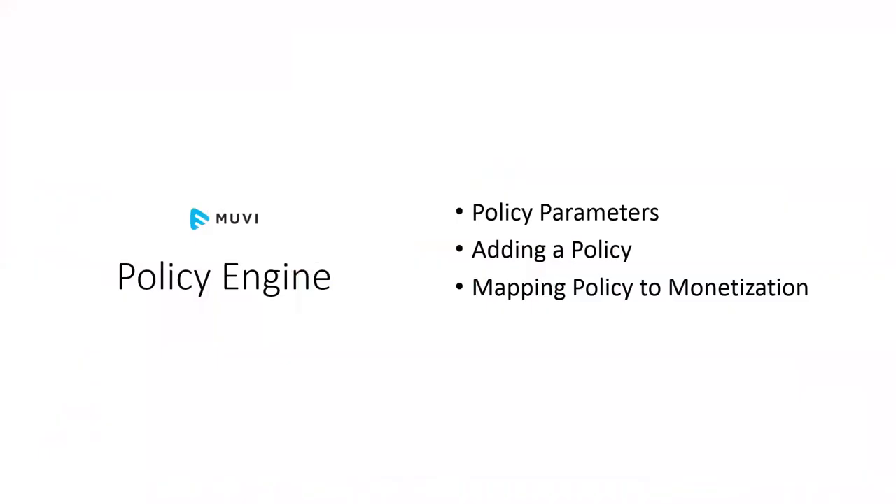
click(469, 369)
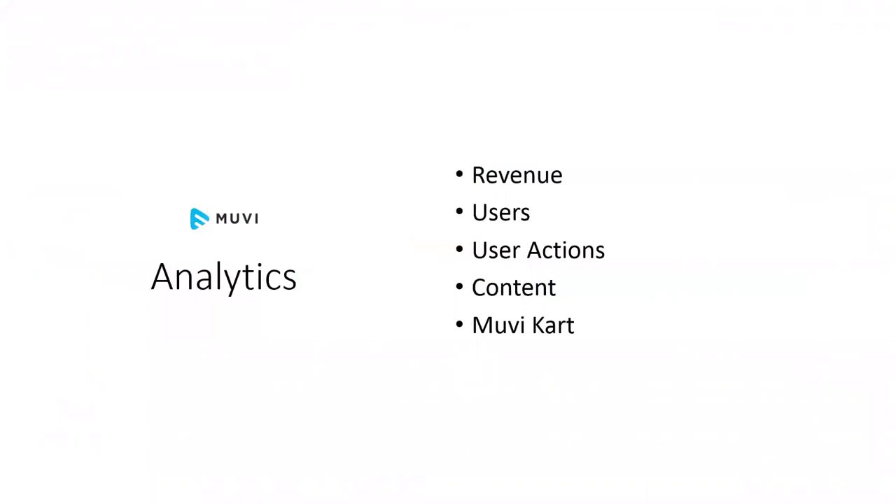
Return to the Muvi CMS, open the Analytics Revenue report, and review its date range, revenue chart, Subscription and Pay-per-view records
key(alt+Tab)
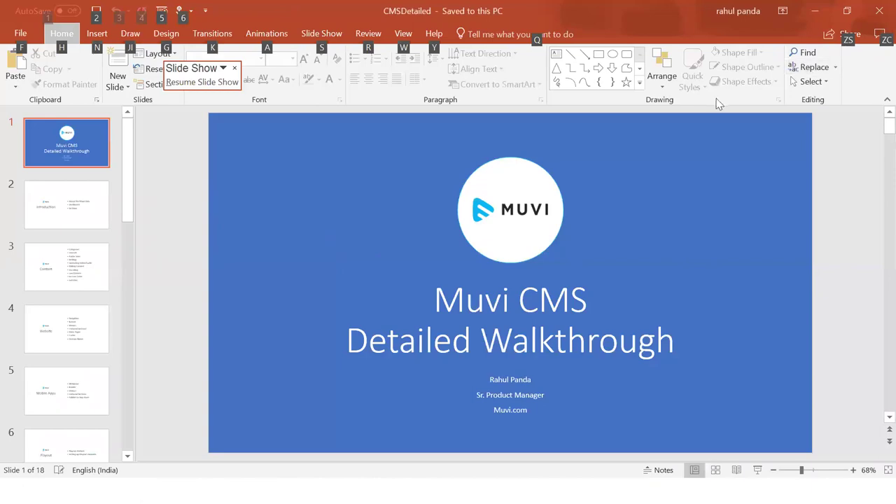
key(alt+Tab)
key(alt+Tab)
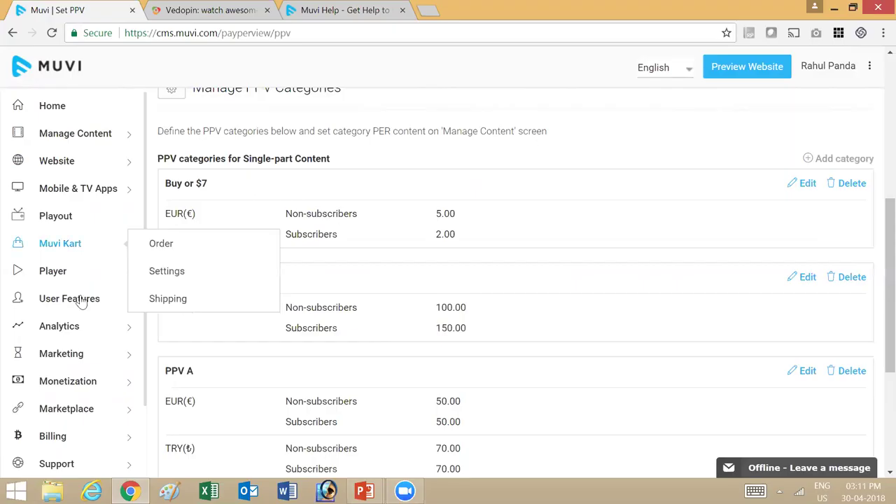
mouse_move(67, 334)
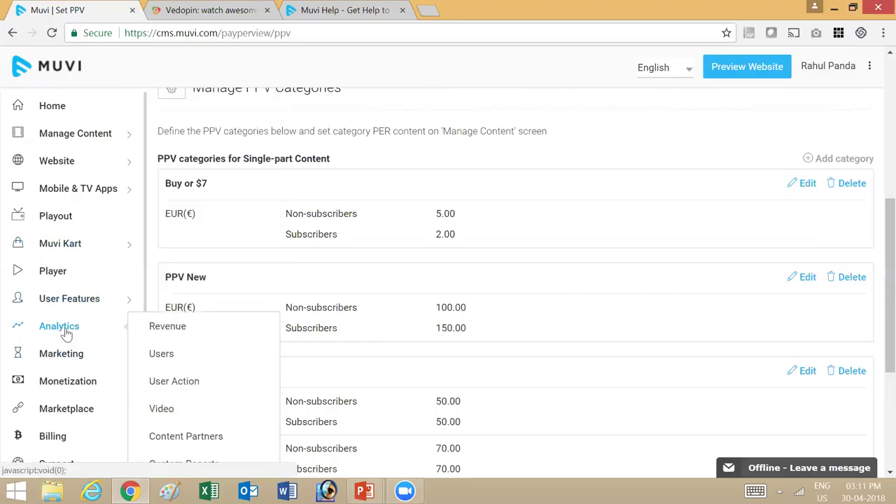
click(177, 331)
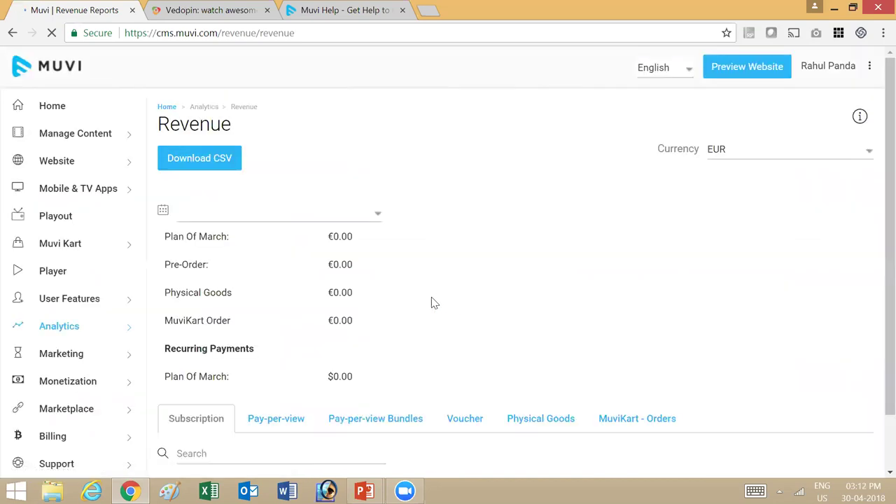
click(302, 210)
click(370, 155)
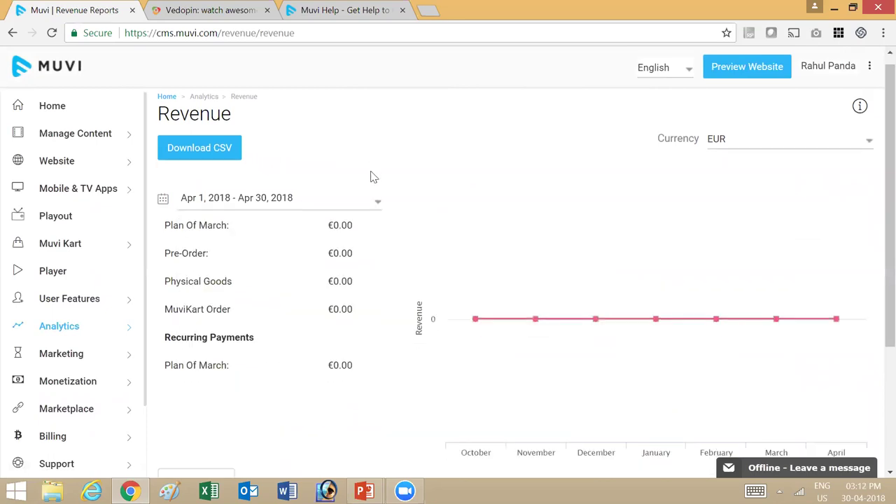
scroll(372, 176, down, 3)
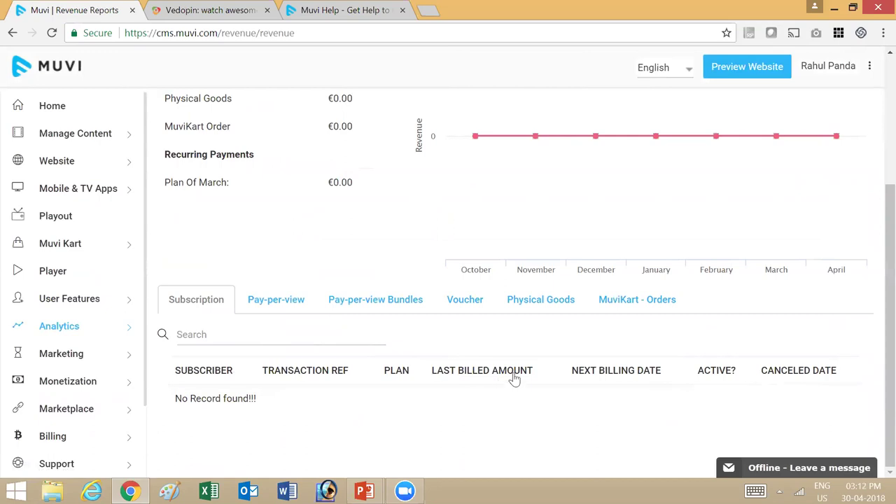
click(291, 300)
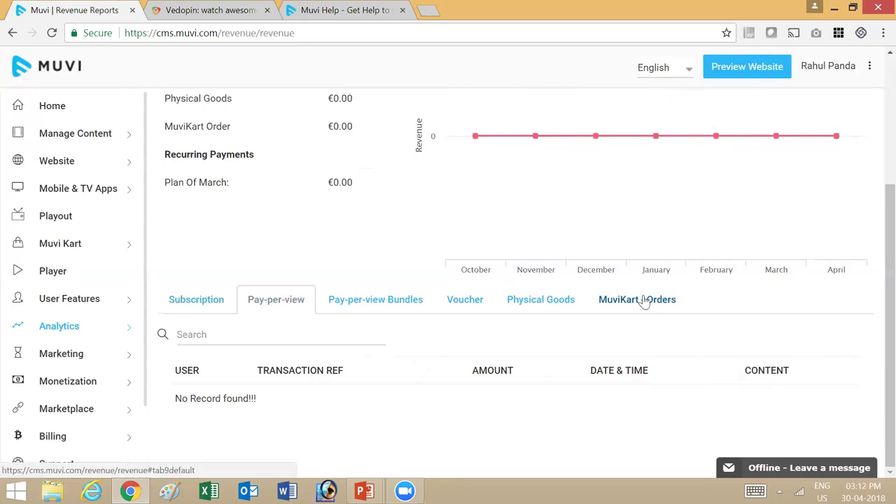
mouse_move(85, 330)
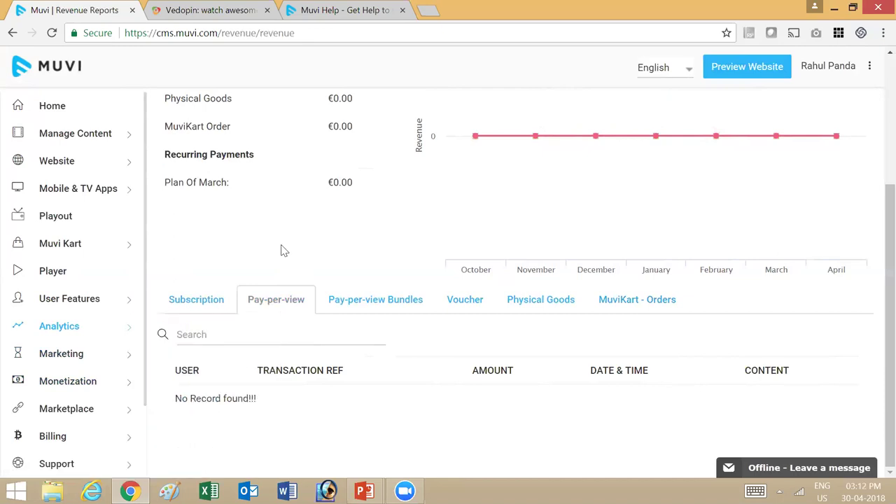
Advance the PowerPoint slideshow from the Analytics slide to the Marketing slide and switch back to the Muvi CMS
key(alt+Tab)
key(alt+Tab)
click(336, 250)
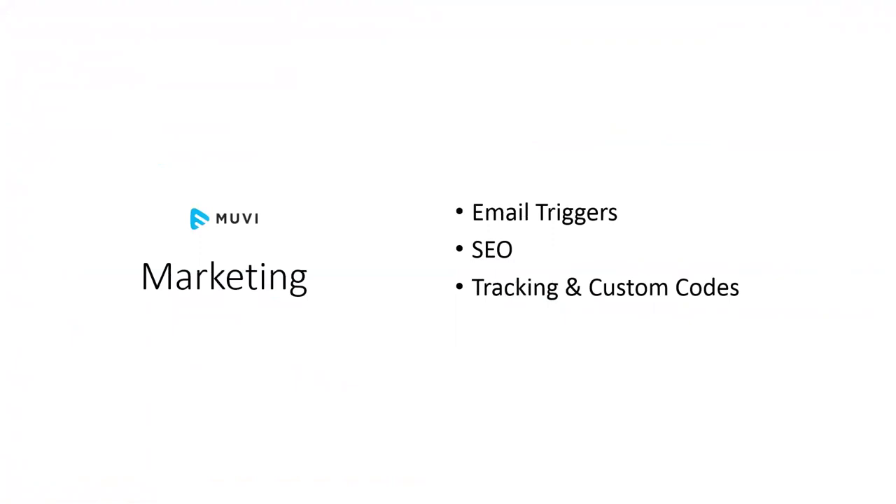
key(alt+Tab)
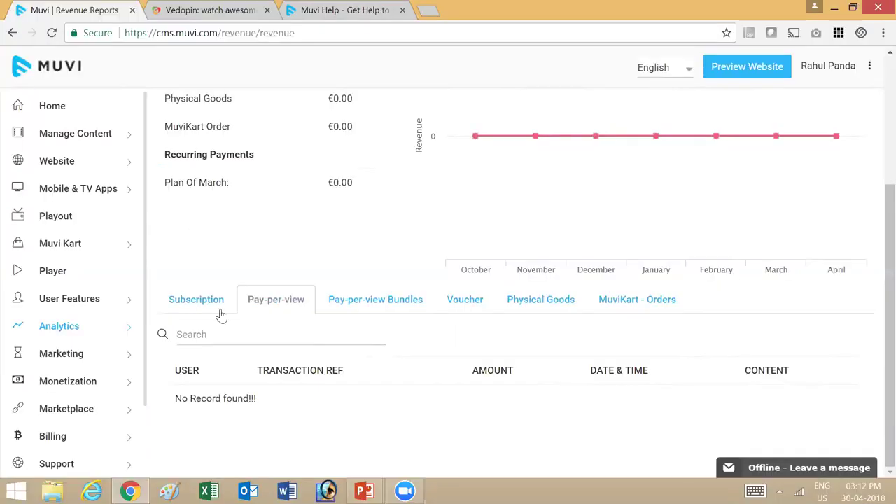
Open the Marketing Email Triggers page and load the email template for the Welcome on Registration user action
mouse_move(67, 367)
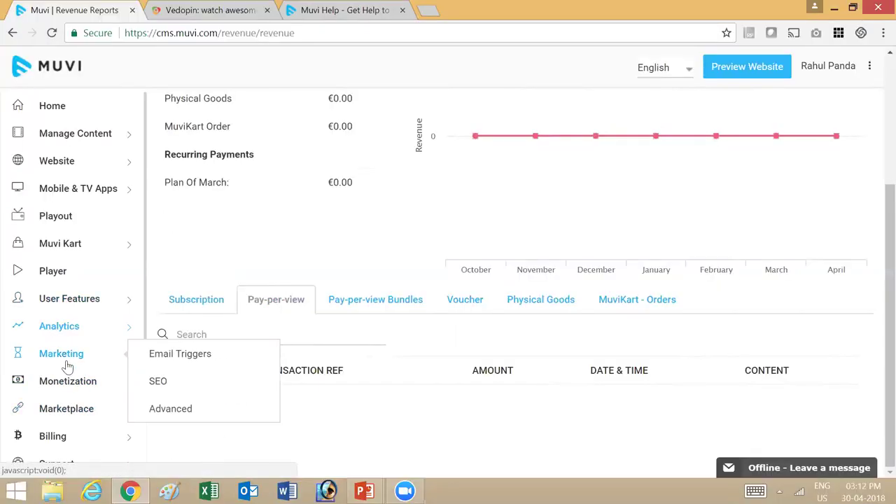
click(190, 358)
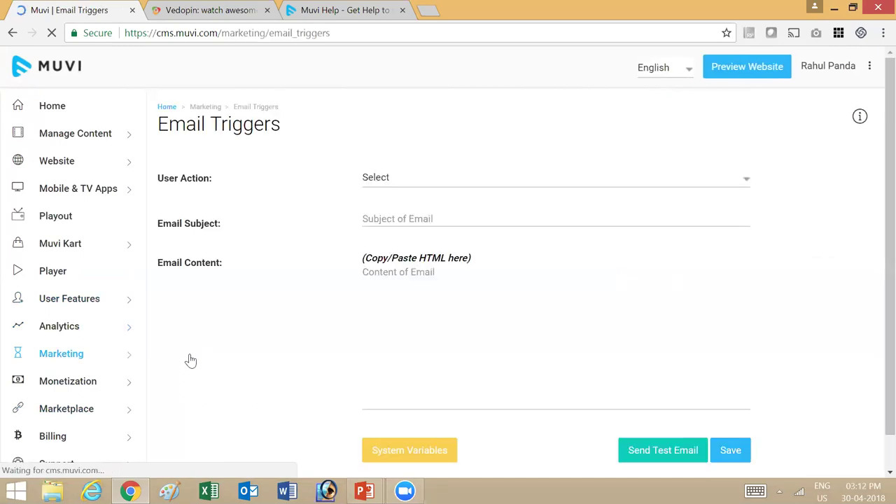
click(401, 183)
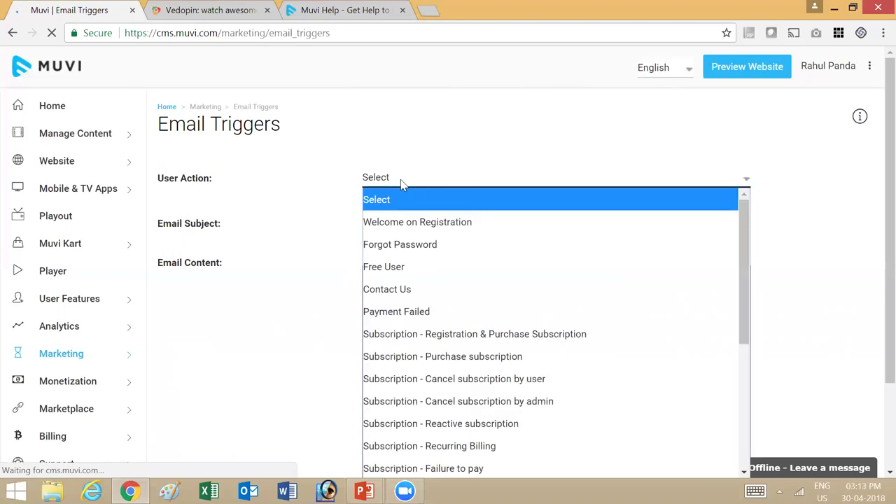
click(399, 222)
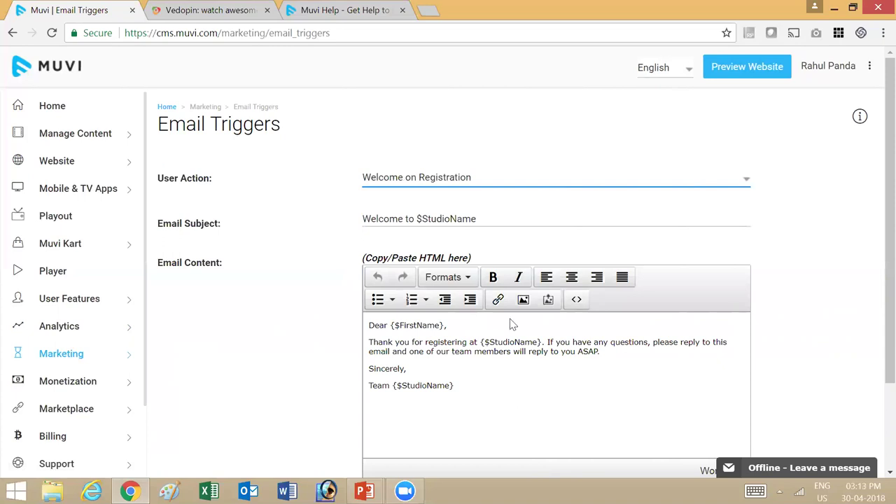
Review the Welcome on Registration email's system variables and HTML source code, closing both without changes
scroll(510, 322, down, 2)
click(417, 415)
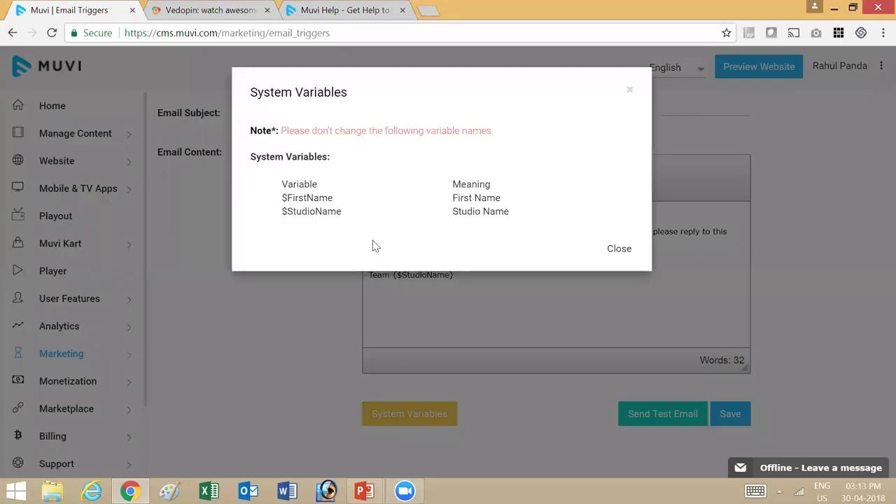
drag(352, 214, 281, 215)
drag(335, 198, 281, 198)
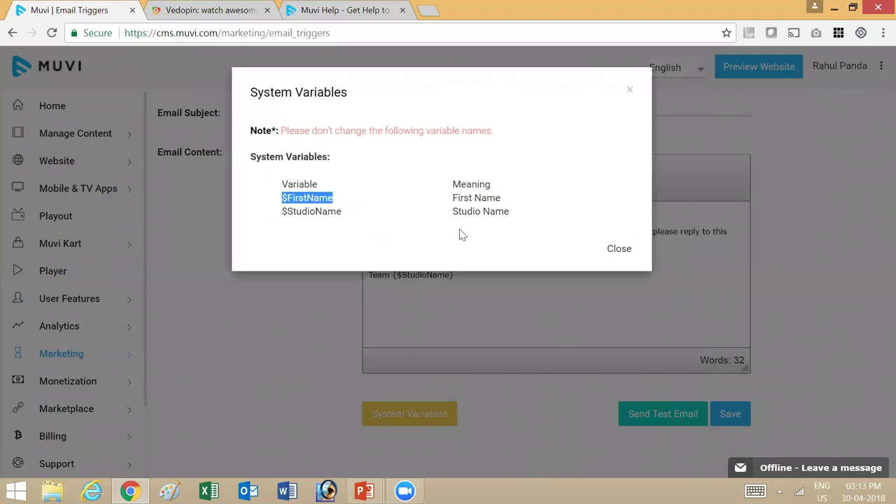
click(619, 249)
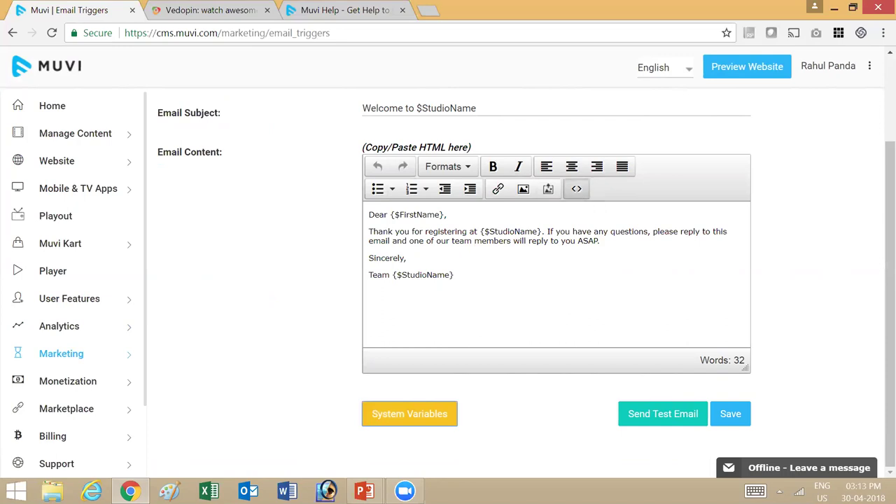
click(577, 188)
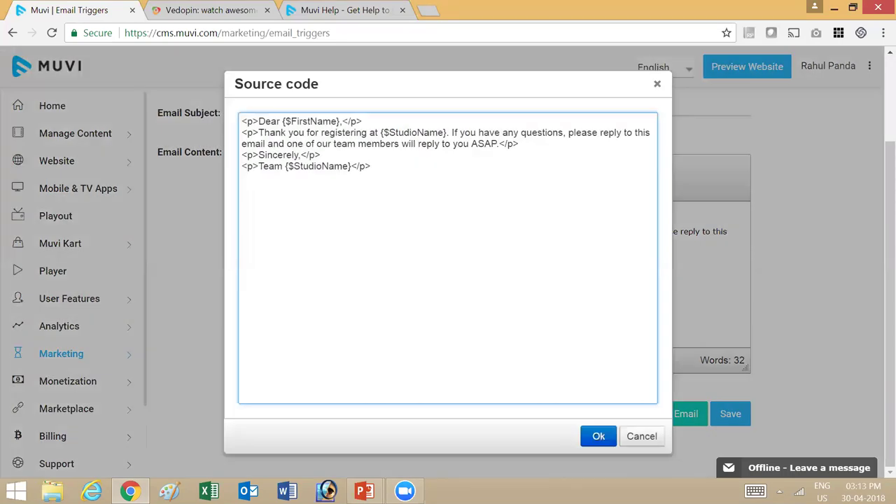
click(644, 443)
Open the Marketing SEO page and review the title, description and keyword settings for each page type
mouse_move(126, 354)
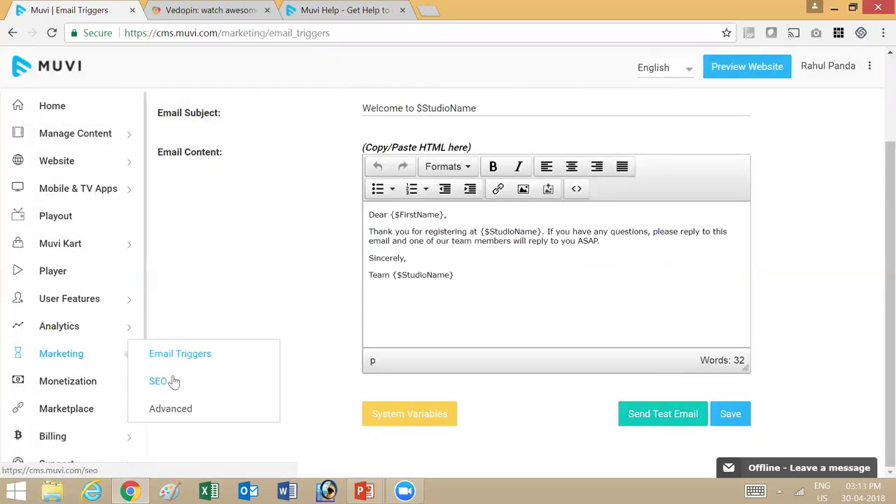
click(159, 386)
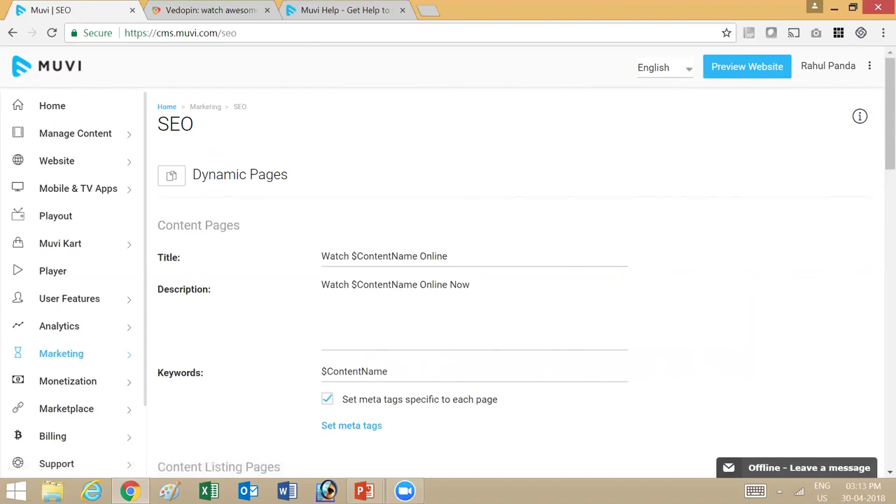
scroll(420, 292, down, 11)
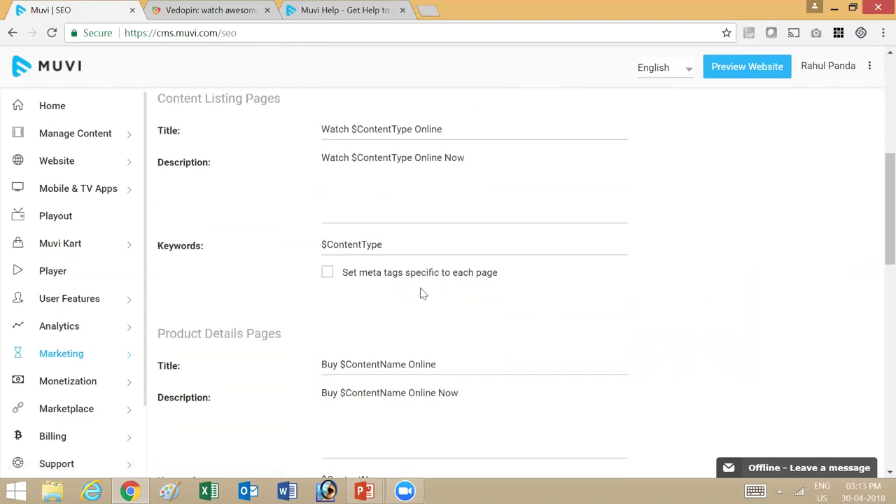
scroll(412, 270, down, 6)
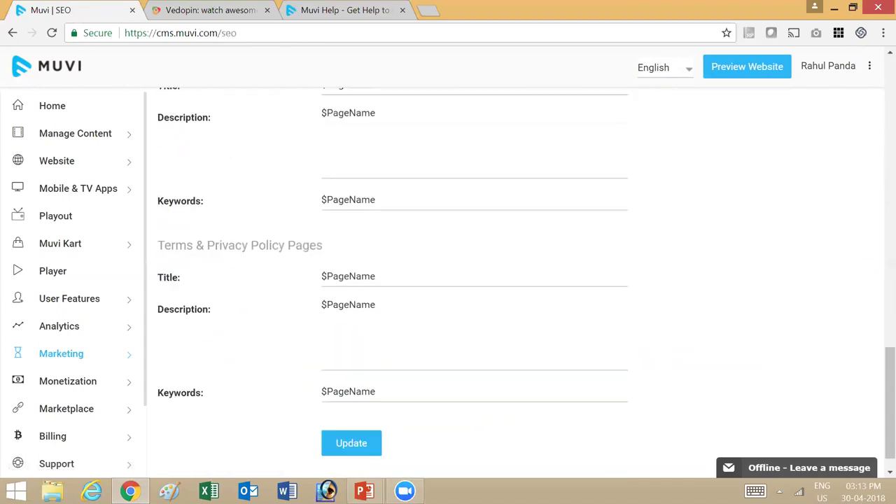
scroll(412, 271, up, 7)
scroll(412, 271, up, 11)
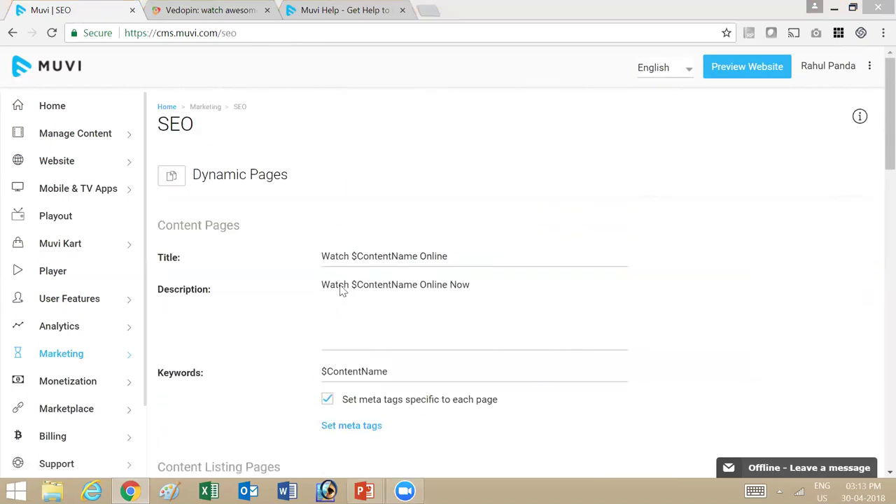
Switch to the PowerPoint slideshow, advance it to the Billing slide, and return to the Muvi CMS
key(alt+Tab)
click(381, 345)
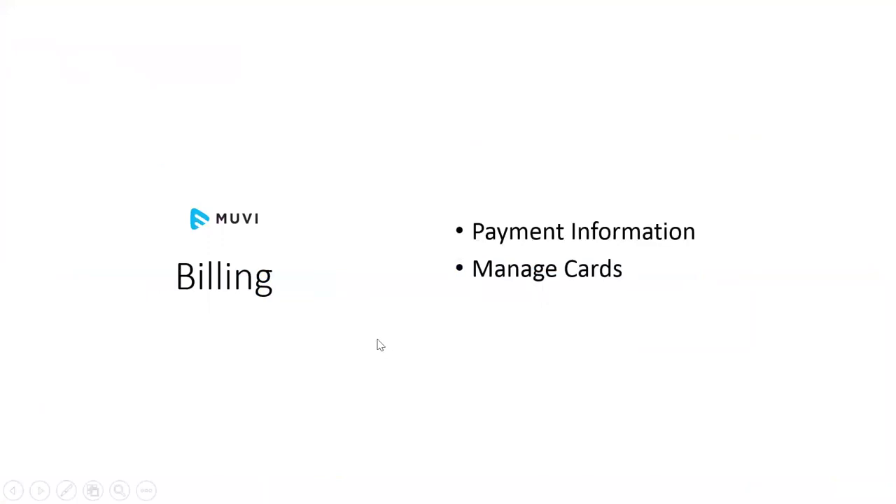
key(alt+Tab)
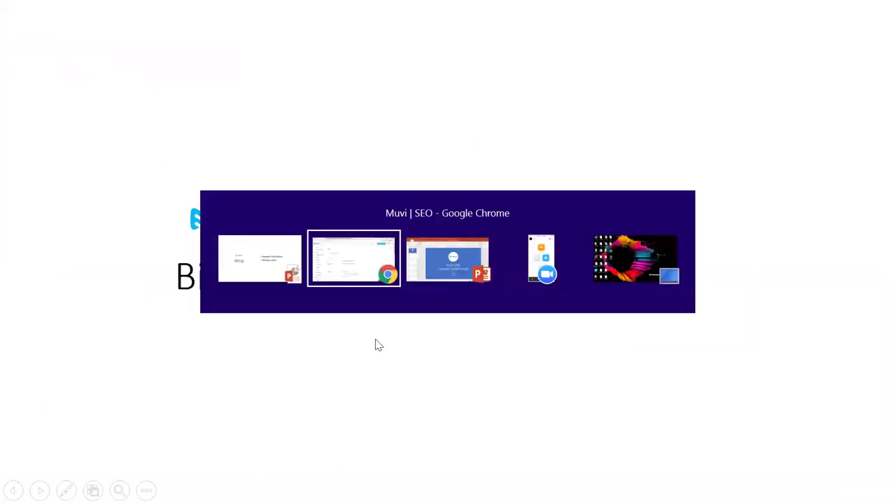
Open the Marketing Advanced Settings page and examine the Google Analytics Tracking ID setting
mouse_move(56, 358)
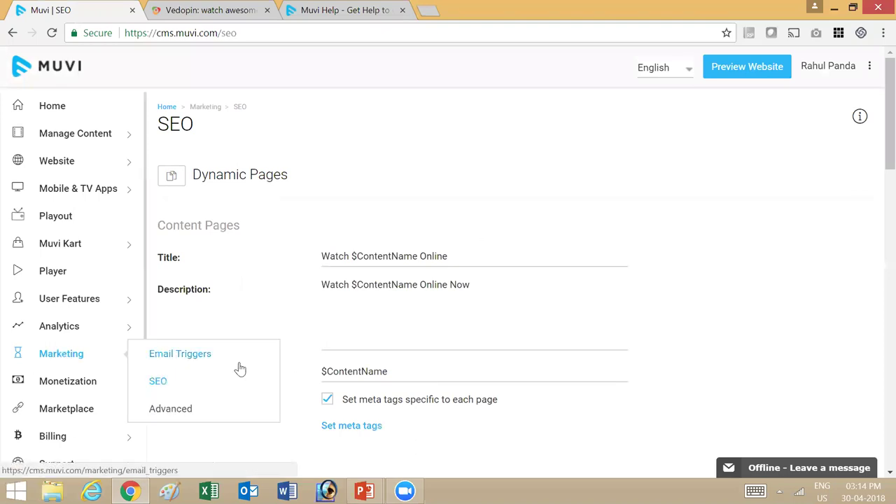
click(168, 412)
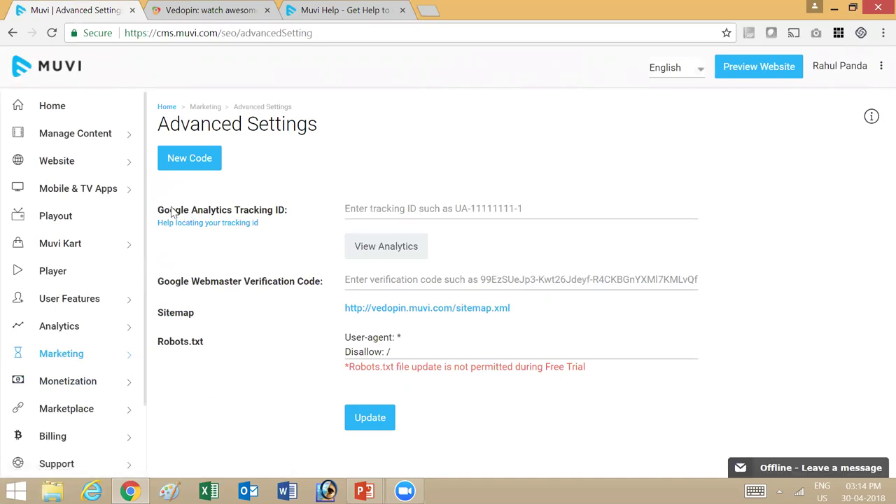
drag(170, 211, 306, 214)
Start a new tracking code with its location set to Above and its tag set to </head>
click(190, 159)
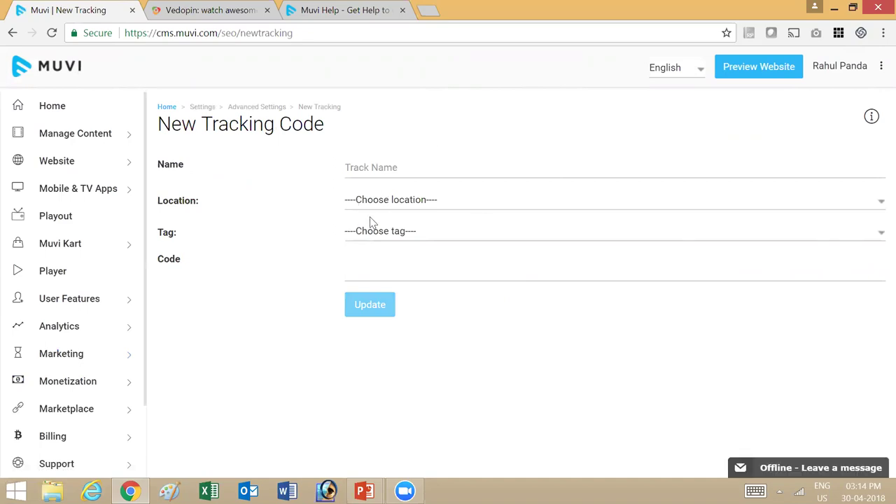
click(394, 201)
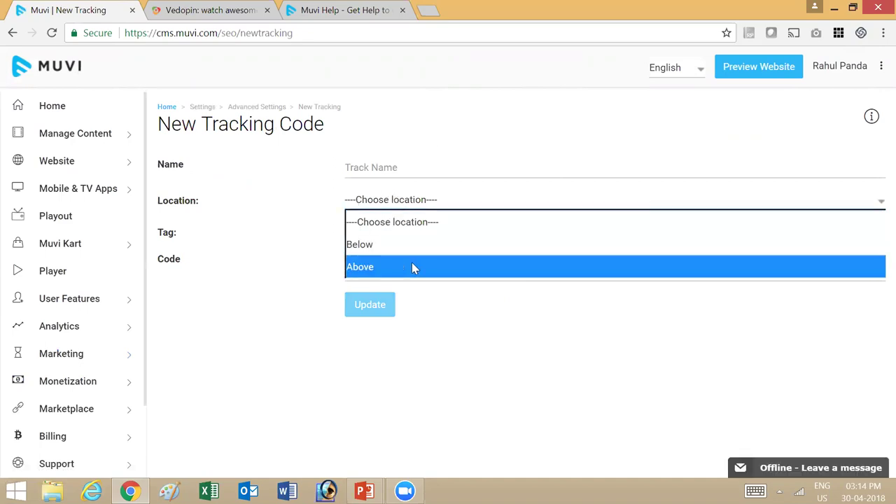
click(411, 266)
click(386, 230)
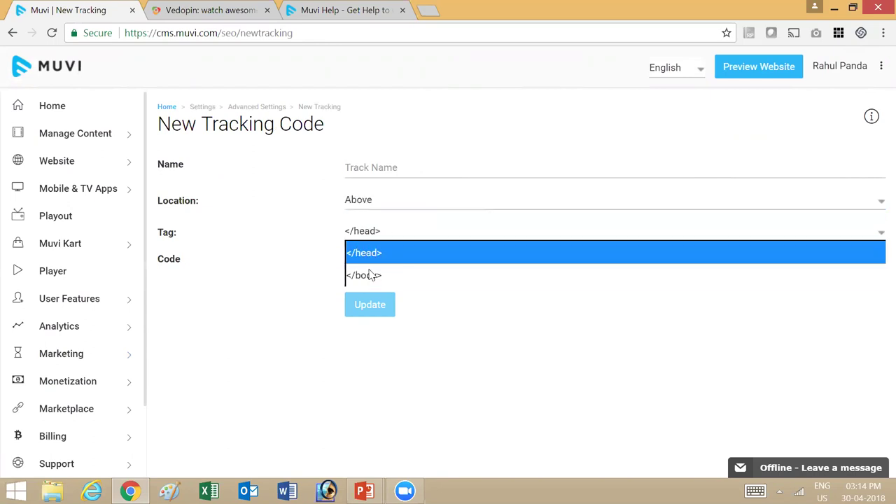
click(380, 254)
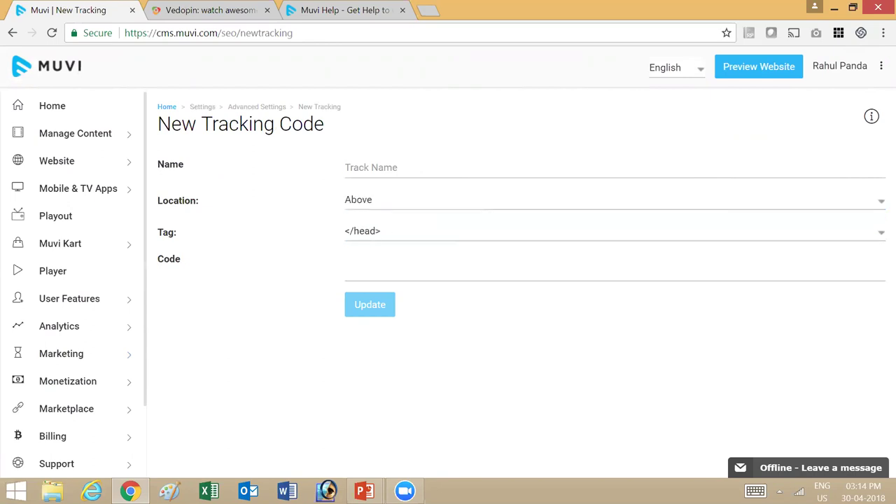
View the Marketplace and Billing options, advance the PowerPoint slideshow to the Support slide, and return to the Muvi CMS
mouse_move(110, 414)
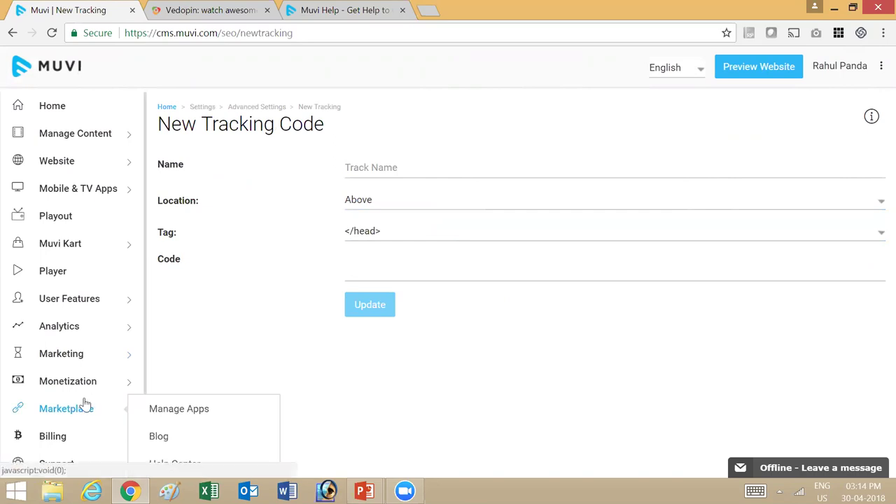
mouse_move(66, 436)
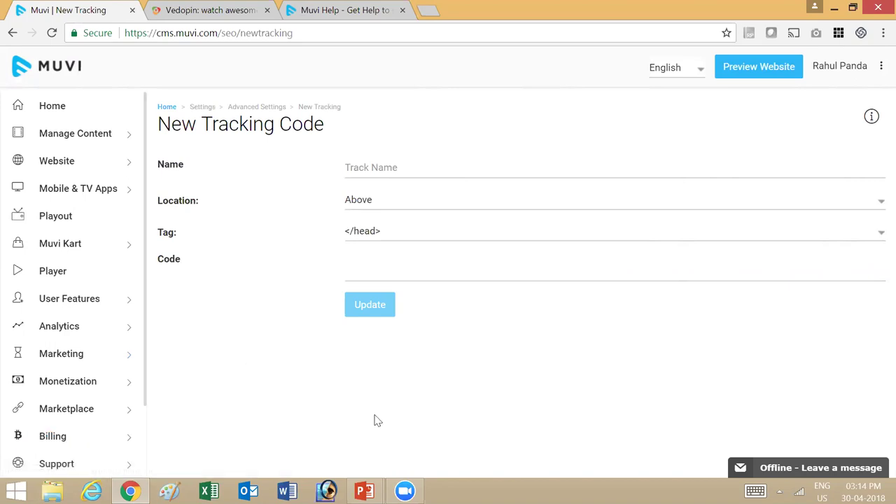
key(alt+Tab)
click(412, 348)
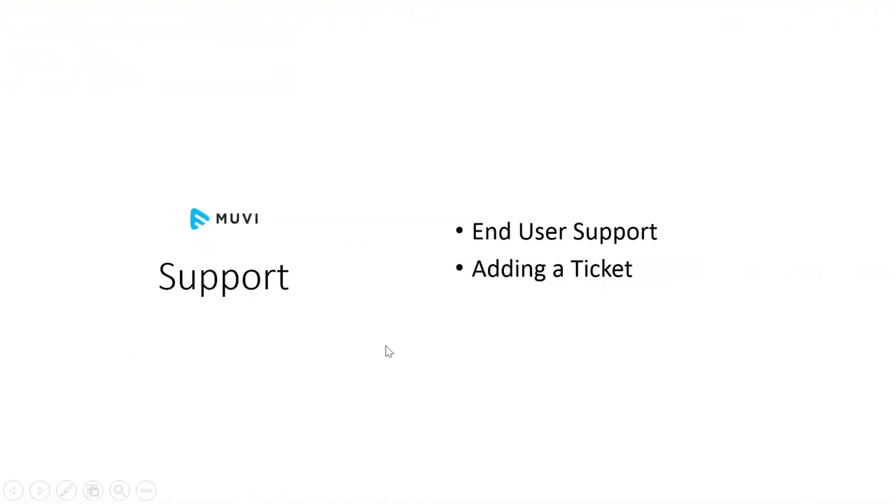
key(alt+Tab)
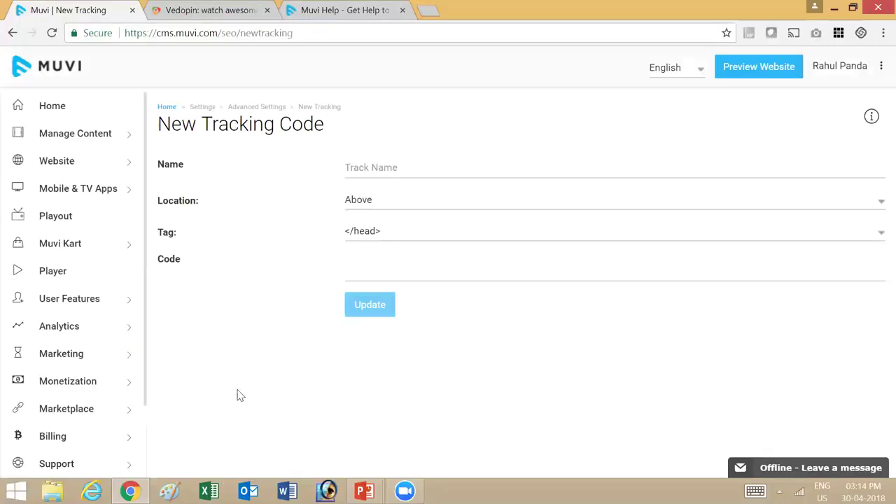
Open the list of all support tickets and bring up the blank Add Ticket form
mouse_move(87, 454)
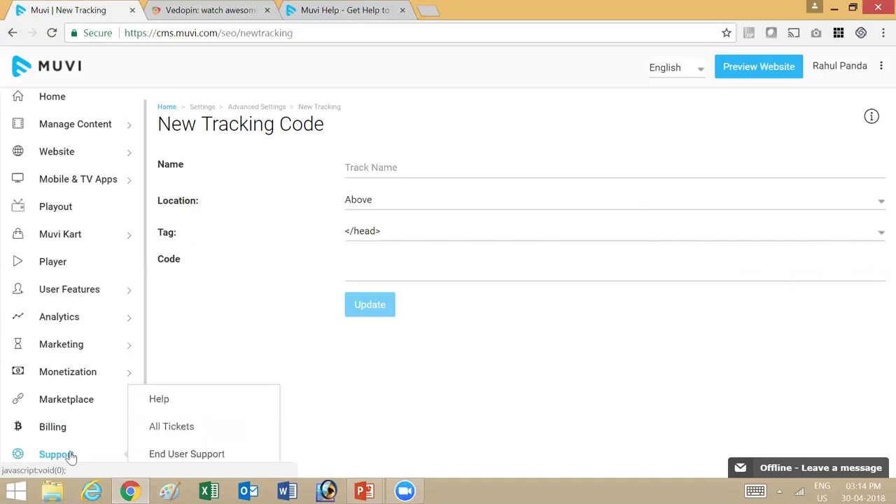
click(184, 429)
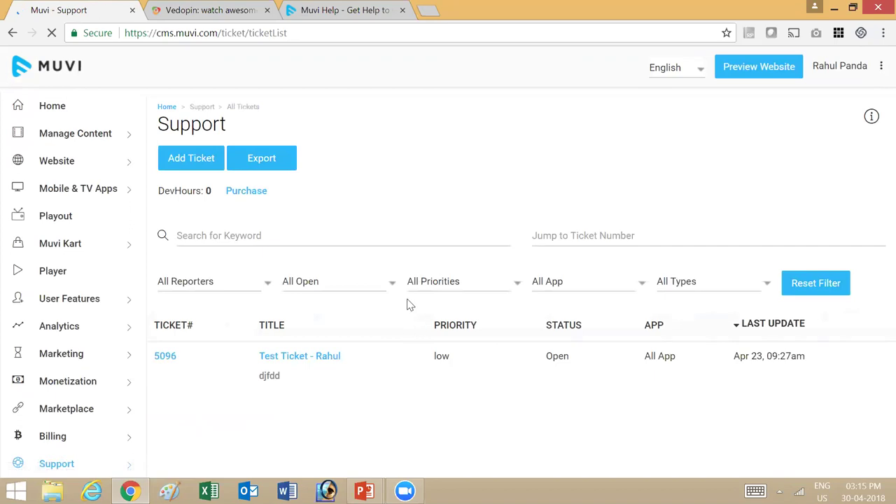
click(192, 159)
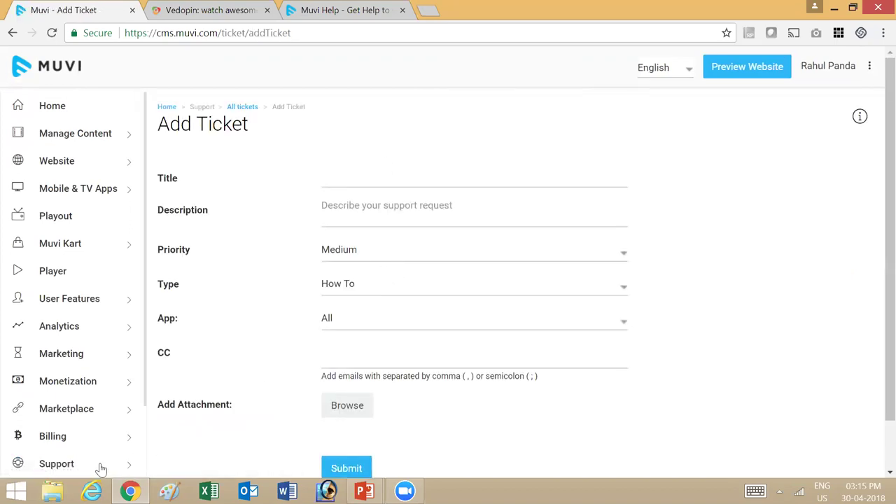
Open End User Support, browse the registered users, and view and close one free registration's user details
mouse_move(98, 465)
click(201, 465)
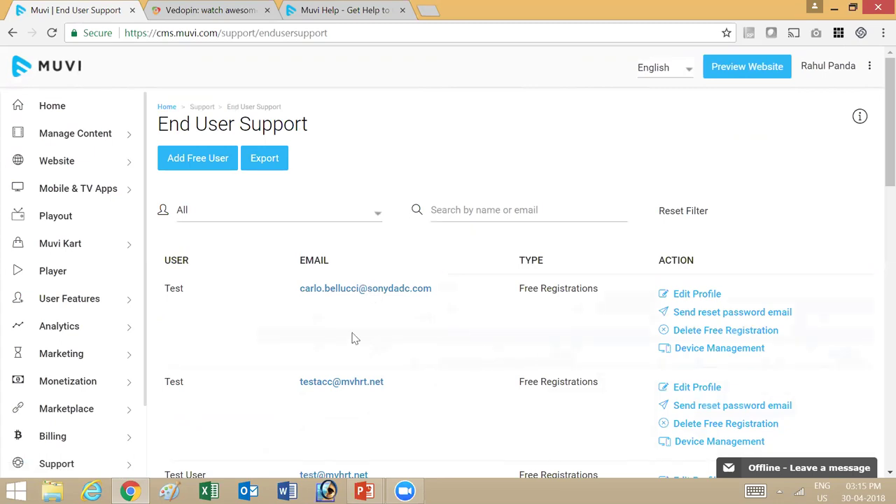
scroll(352, 339, down, 3)
scroll(375, 380, down, 5)
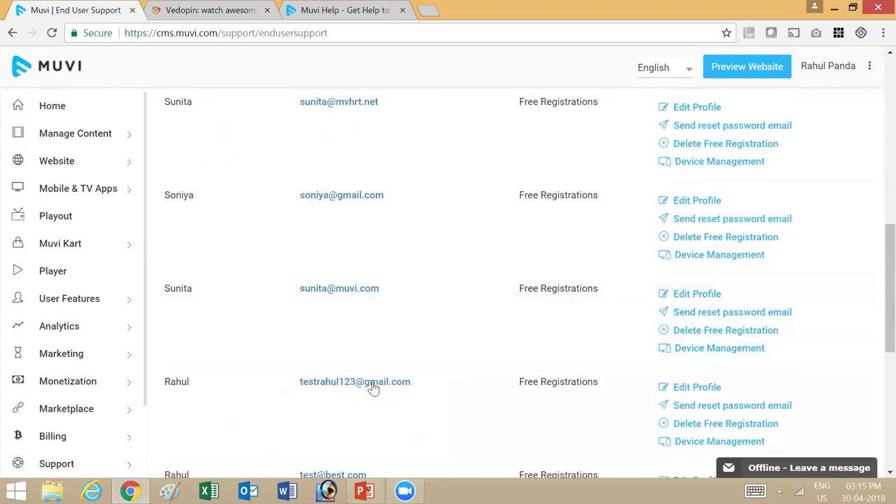
click(373, 387)
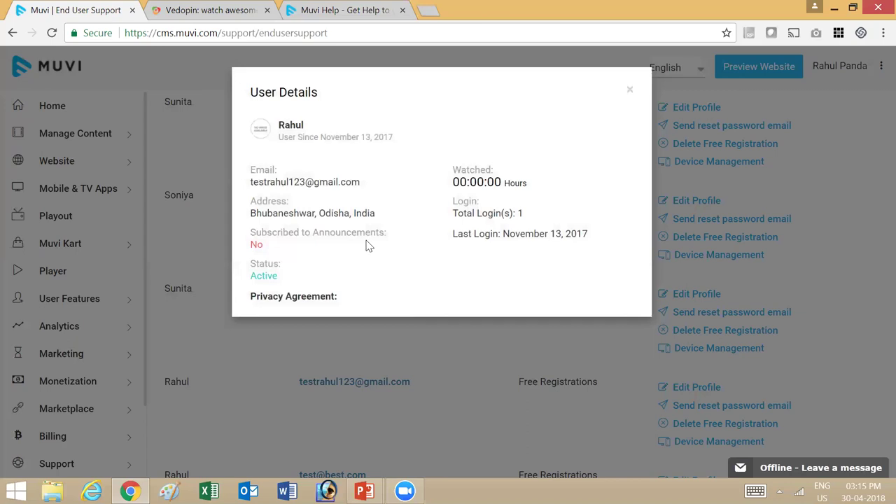
click(630, 93)
Advance the PowerPoint slideshow past the Support slide and return to the Muvi CMS
key(alt+Tab)
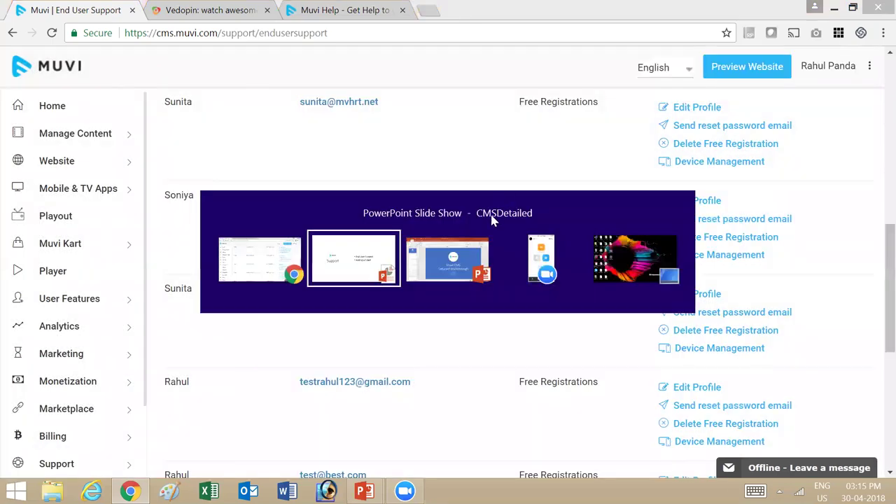
click(449, 348)
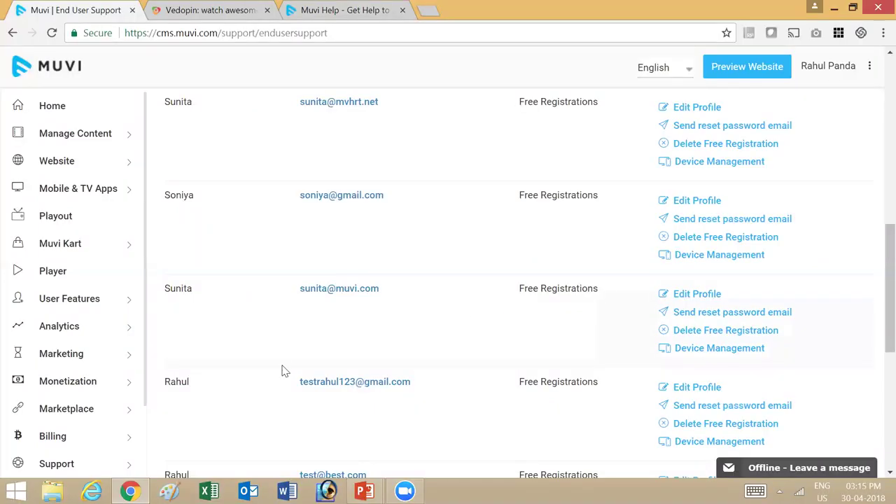
Open the Email Notifications page of the CMS settings
scroll(60, 452, down, 2)
mouse_move(59, 465)
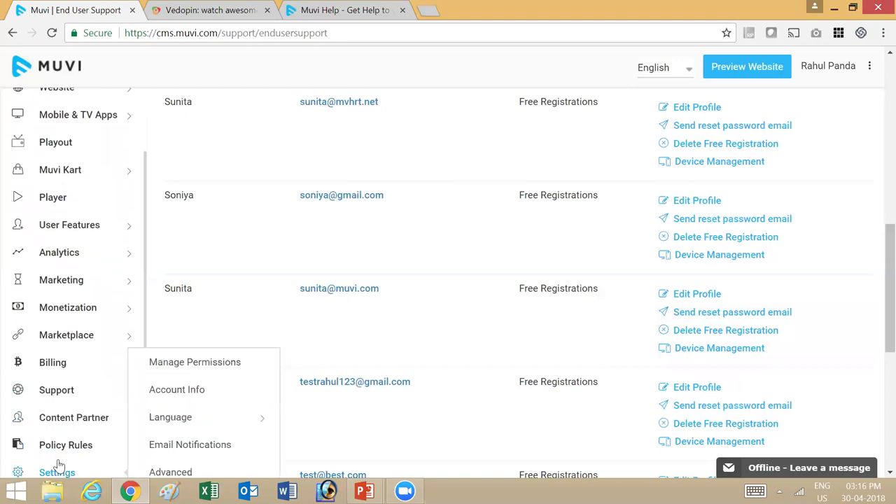
click(173, 437)
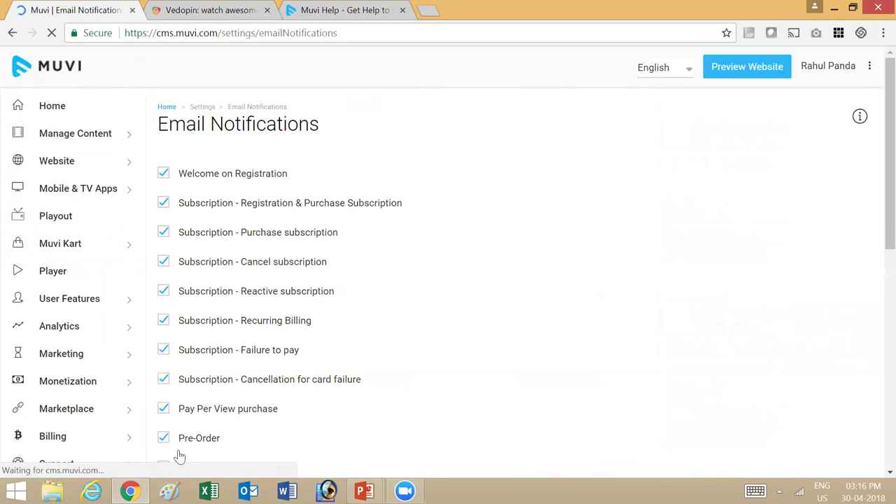
Examine the notification options and the Email Setting section on the Email Notifications page, including the Contact Us recipient field
scroll(365, 332, down, 3)
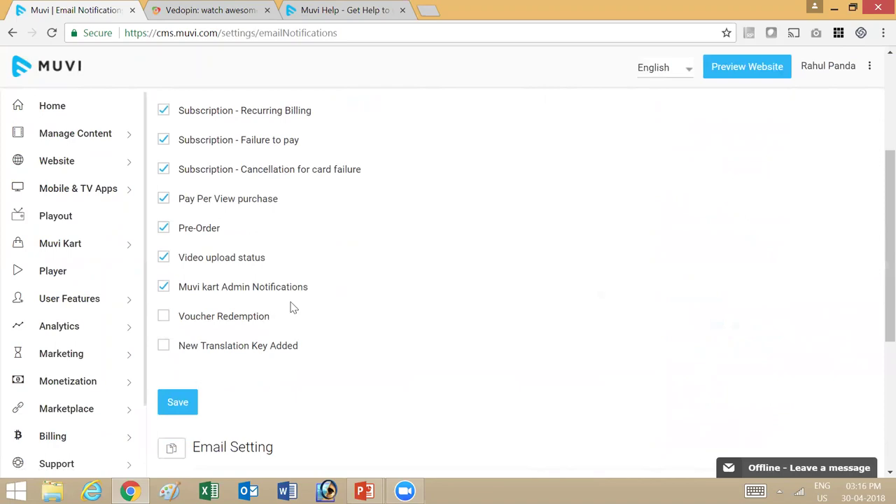
scroll(293, 310, down, 1)
scroll(294, 311, down, 3)
scroll(296, 312, up, 7)
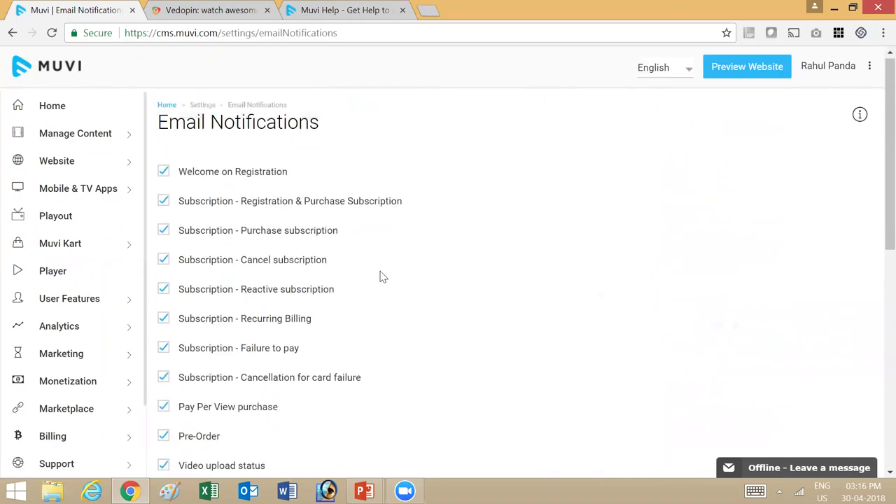
scroll(380, 276, down, 2)
scroll(403, 343, down, 5)
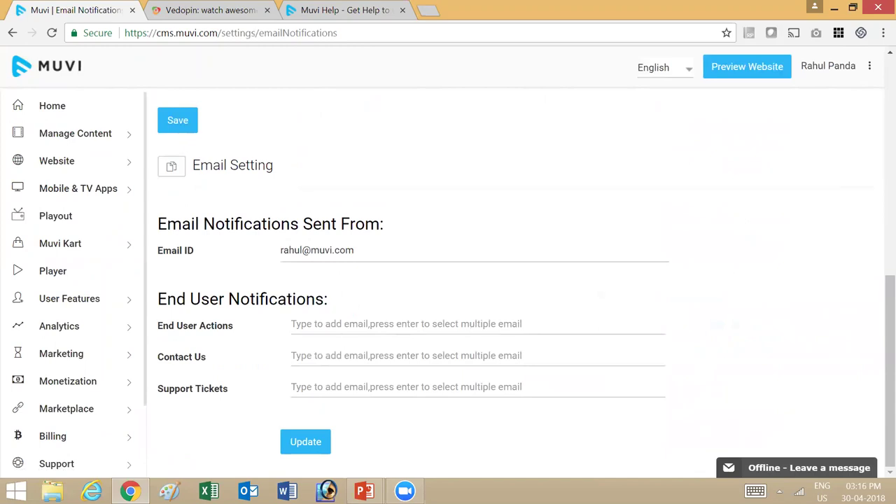
drag(146, 354, 203, 357)
click(423, 354)
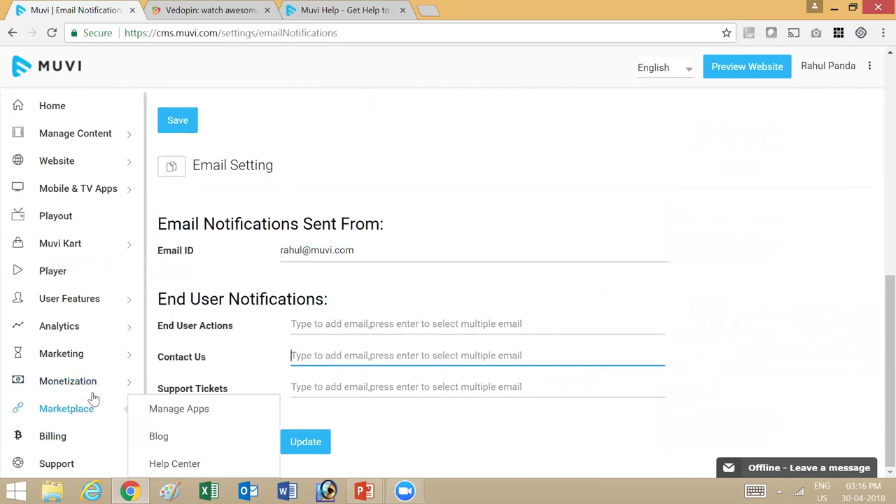
Open the Manage Permissions page of the CMS settings and look through the administrators and their permissions
scroll(80, 414, down, 1)
mouse_move(72, 448)
scroll(63, 464, down, 1)
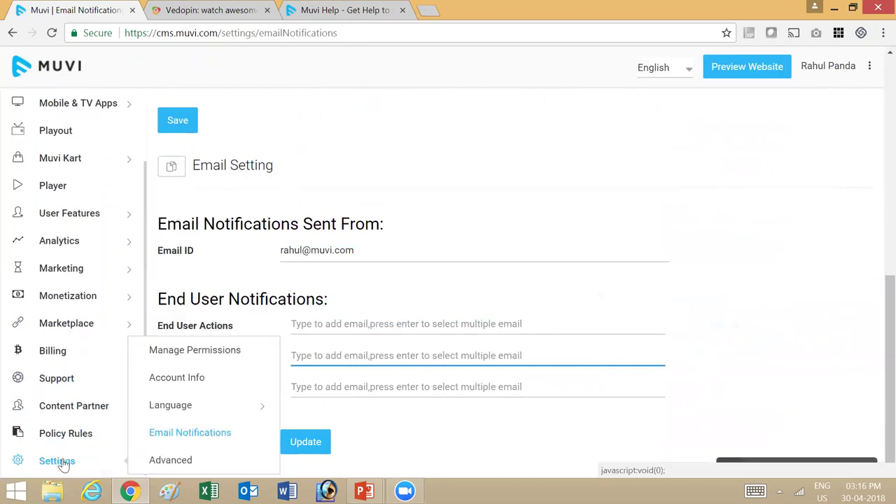
click(189, 353)
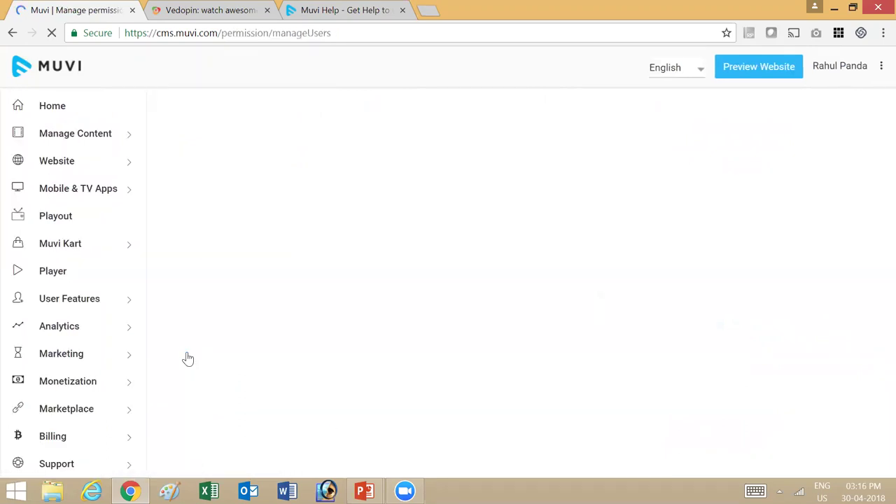
scroll(350, 306, down, 5)
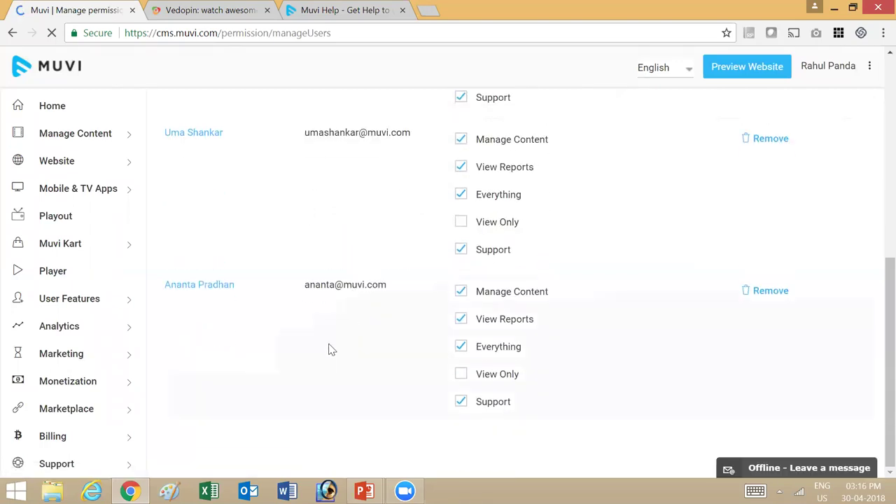
scroll(329, 347, up, 10)
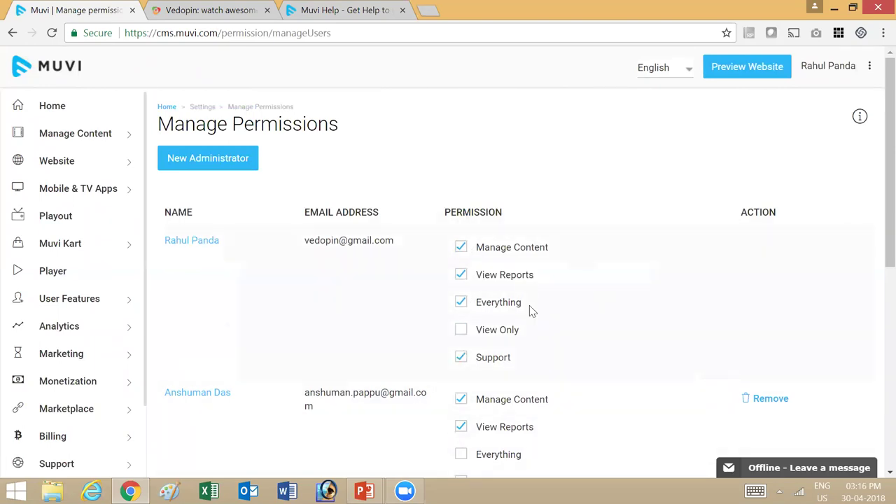
Open the Manage Language page of the CMS settings and place the cursor in the Add Language field
scroll(84, 392, down, 2)
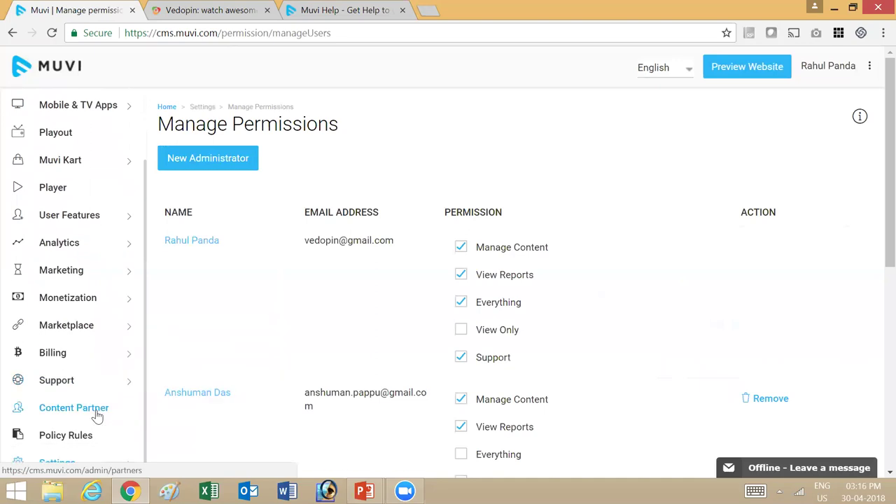
mouse_move(79, 478)
mouse_move(189, 412)
click(355, 411)
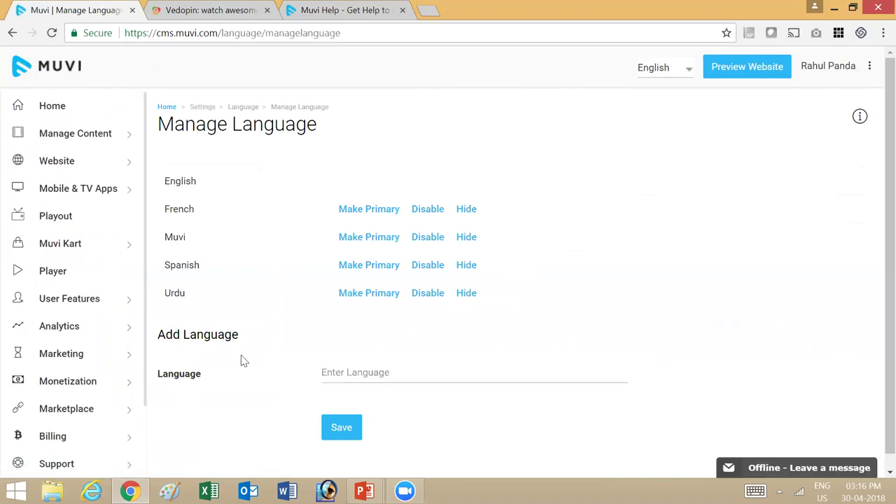
click(325, 375)
Open the Translation page of the language settings and browse its keys with their original and translated texts
mouse_move(60, 421)
scroll(66, 458, down, 2)
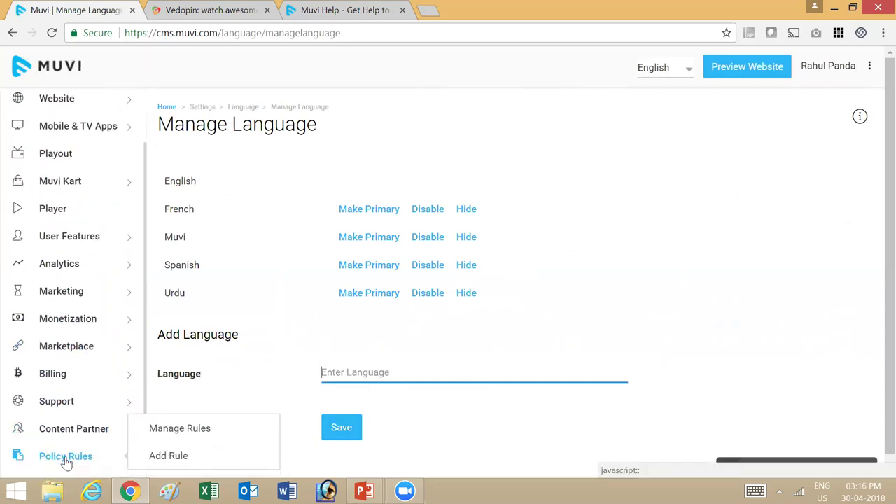
mouse_move(57, 475)
mouse_move(210, 410)
click(341, 437)
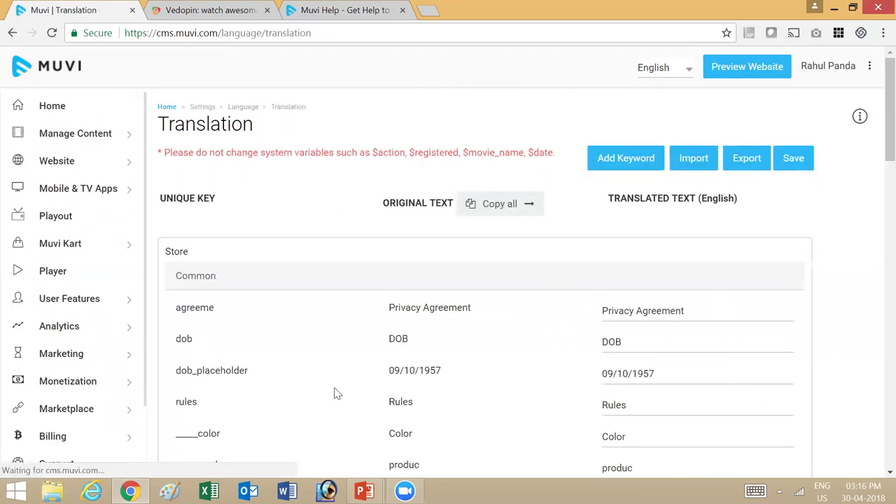
scroll(420, 350, down, 2)
scroll(413, 331, down, 20)
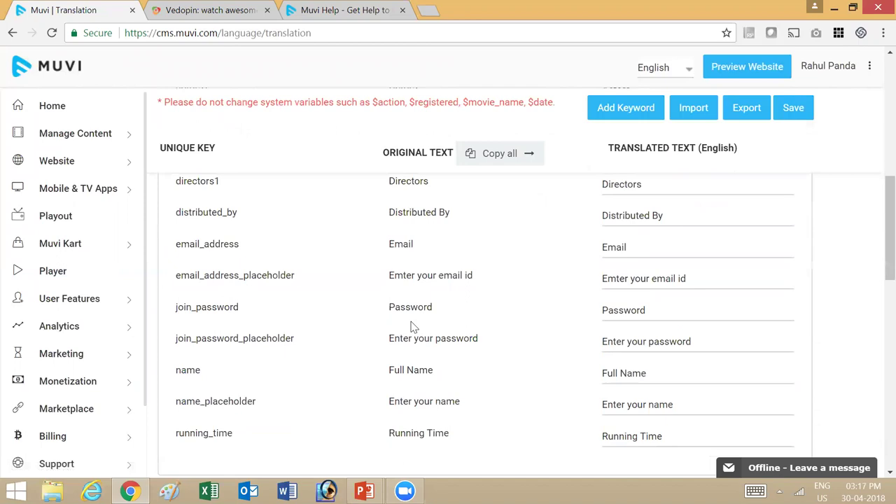
View the blank Add New Keyword form of the Translation page and close it without adding anything
scroll(609, 210, up, 10)
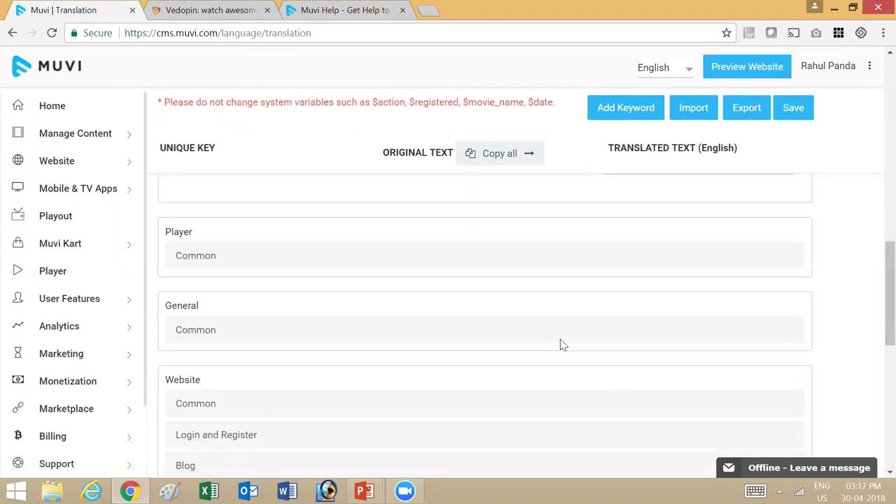
scroll(561, 343, up, 10)
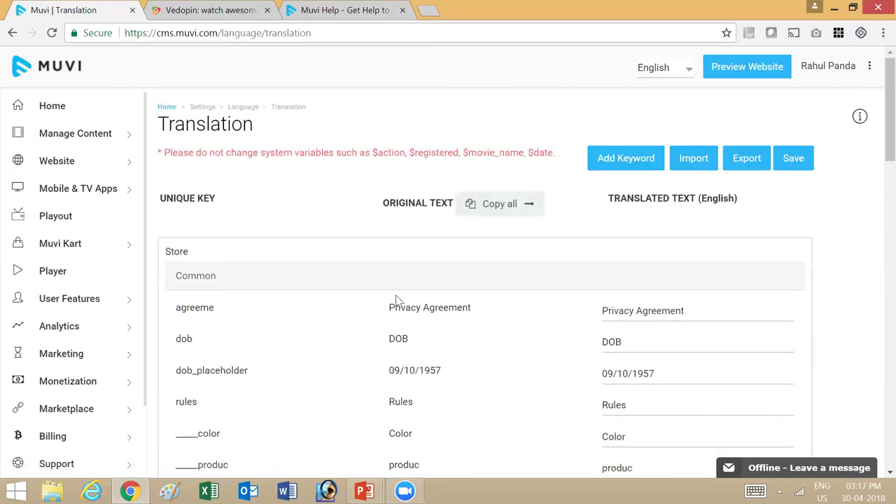
click(607, 165)
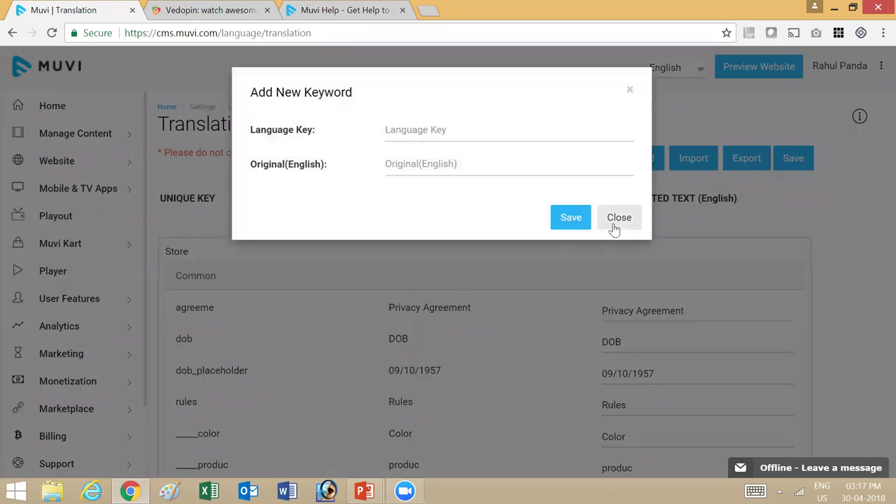
click(611, 219)
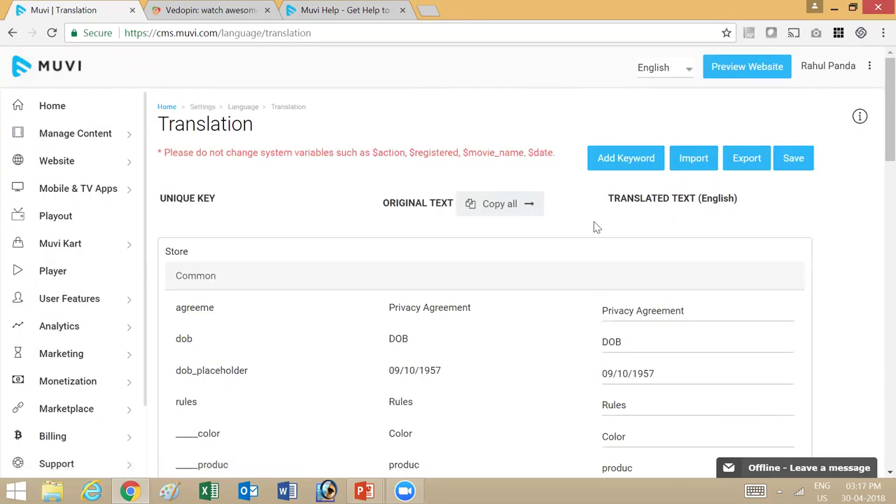
Switch to the PowerPoint slideshow, advance it to the Content Partners slide, and return to the Muvi CMS in Chrome
key(alt+Tab)
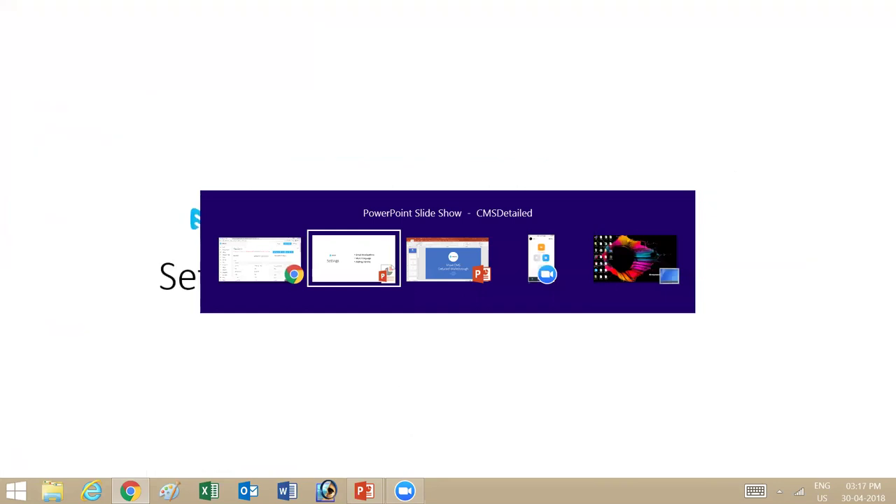
click(508, 390)
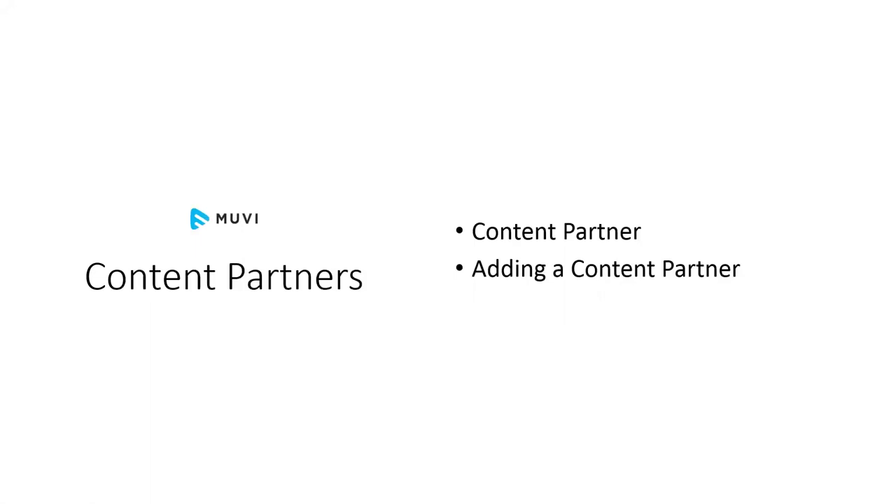
key(alt+Tab)
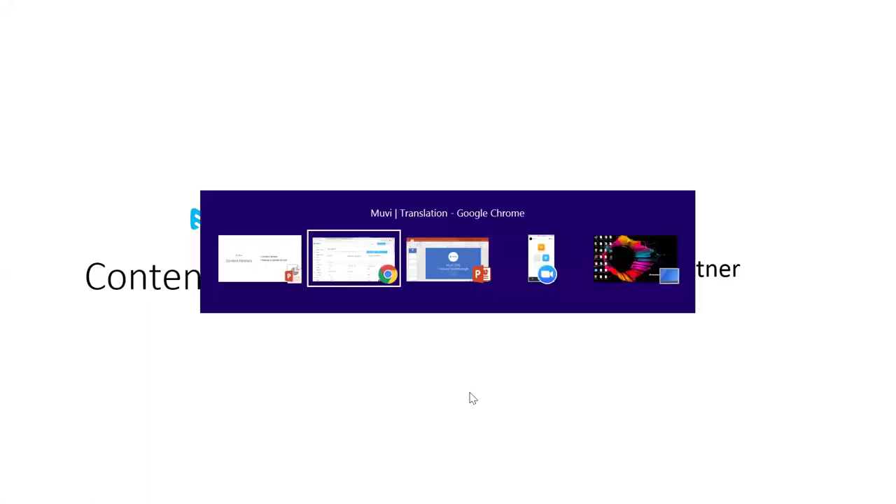
Open the Content Partner page of the CMS and bring up the blank form for a new partner
scroll(82, 465, down, 3)
mouse_move(82, 464)
scroll(82, 464, down, 1)
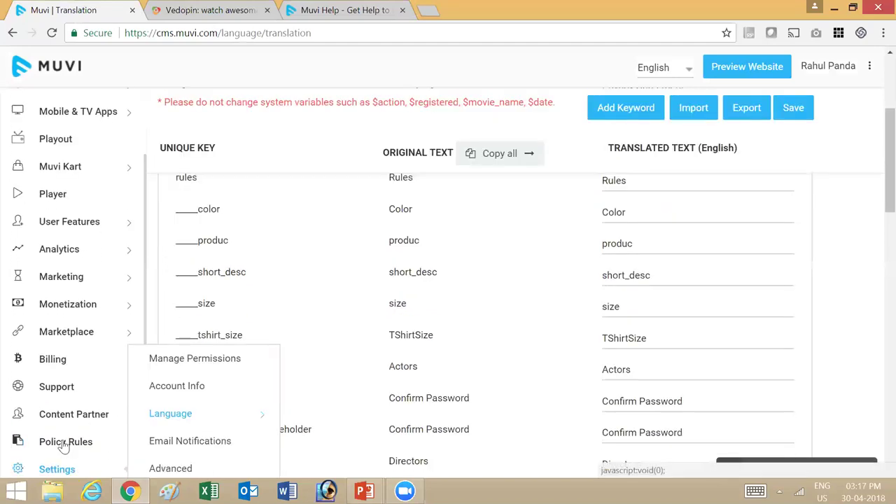
click(63, 420)
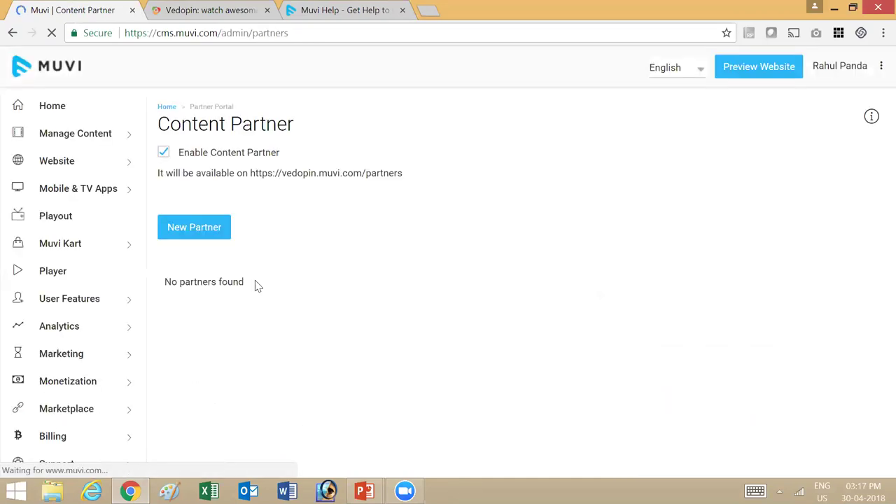
click(210, 229)
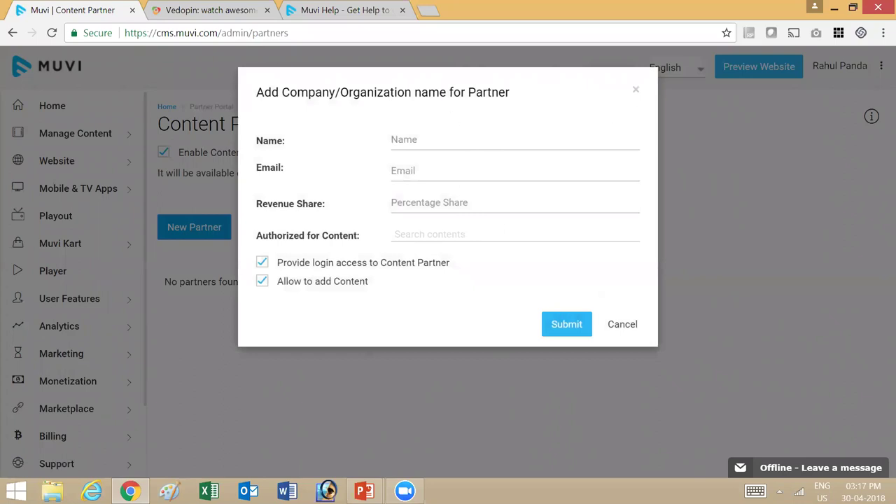
In the Vedopin preview tab, try to load partners.vedopin.muvi.com/?preview=2 by prefixing the site address with "partners."
click(234, 11)
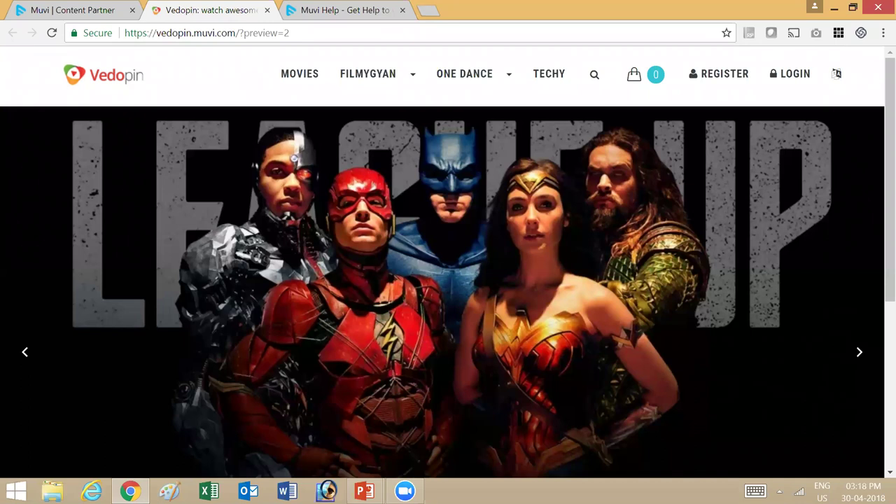
key(ctrl+l)
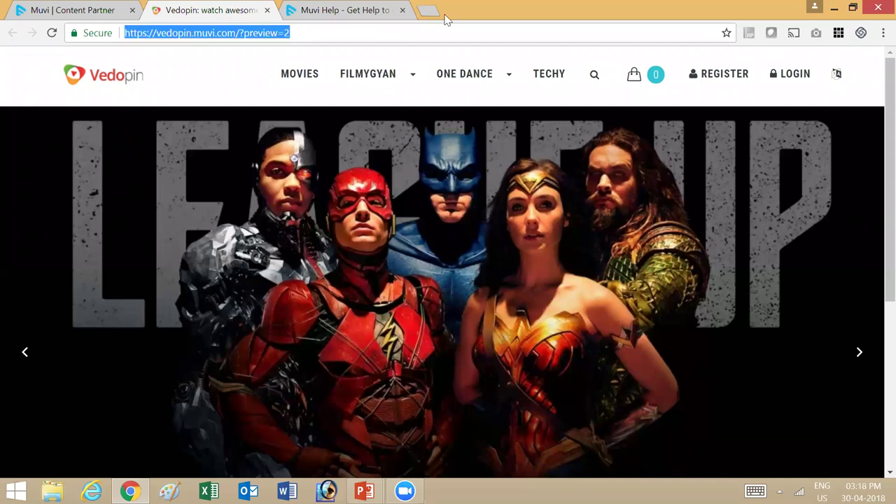
click(355, 39)
text(partner)
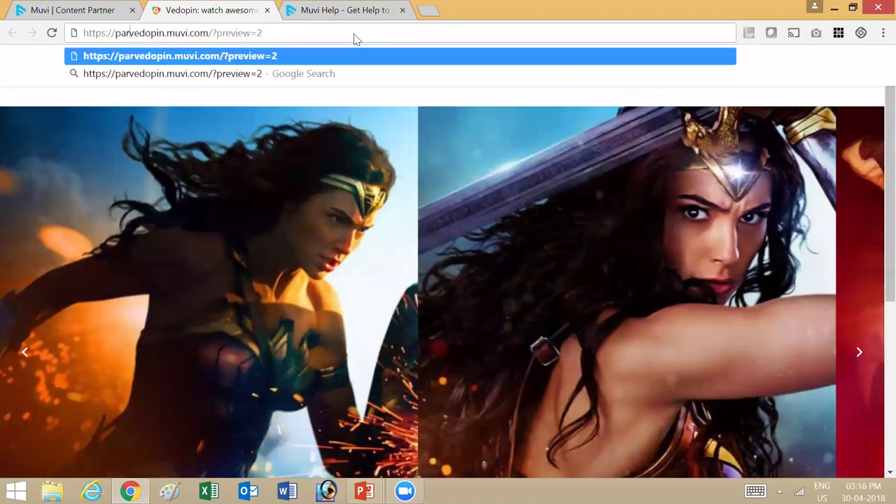
text(s.)
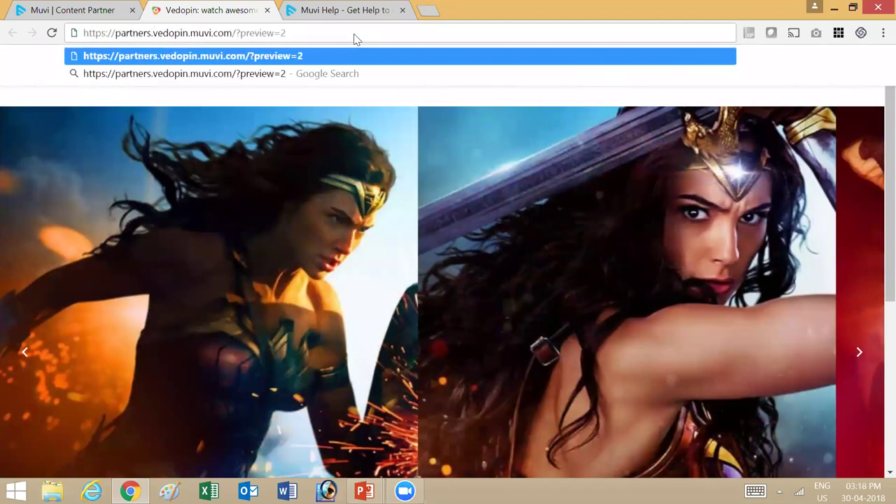
key(Return)
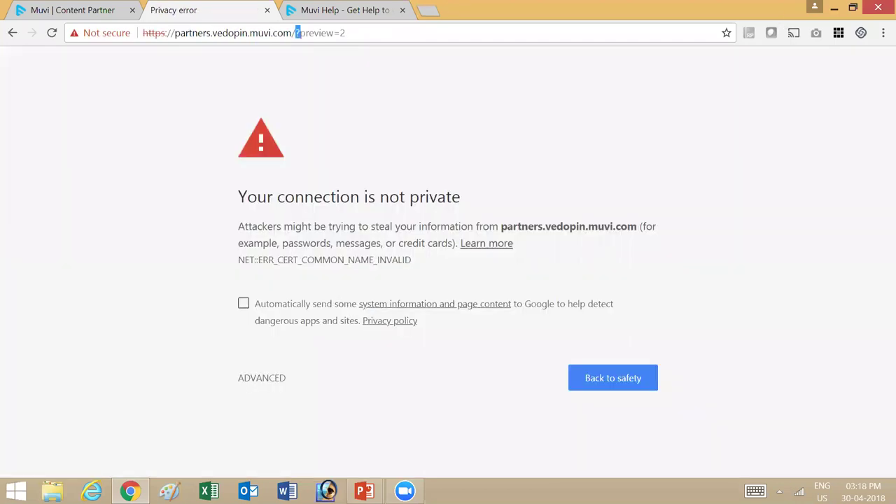
Try to load partners.vedopin.muvi.com without the preview parameter, and return to the CMS Content Partner page
drag(297, 33, 346, 32)
key(BackSpace)
key(Return)
click(107, 10)
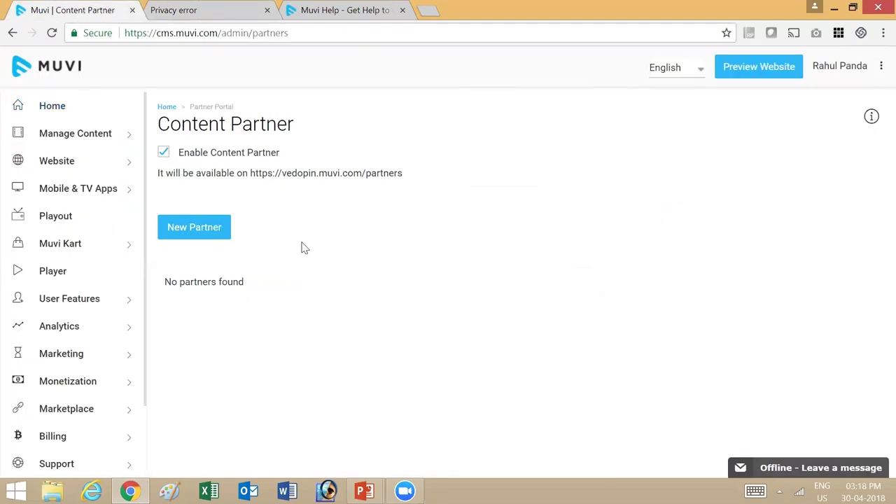
Switch to the PowerPoint slideshow and advance it from the Content Partners slide to the Thank You slide
key(alt)
key(alt+Tab)
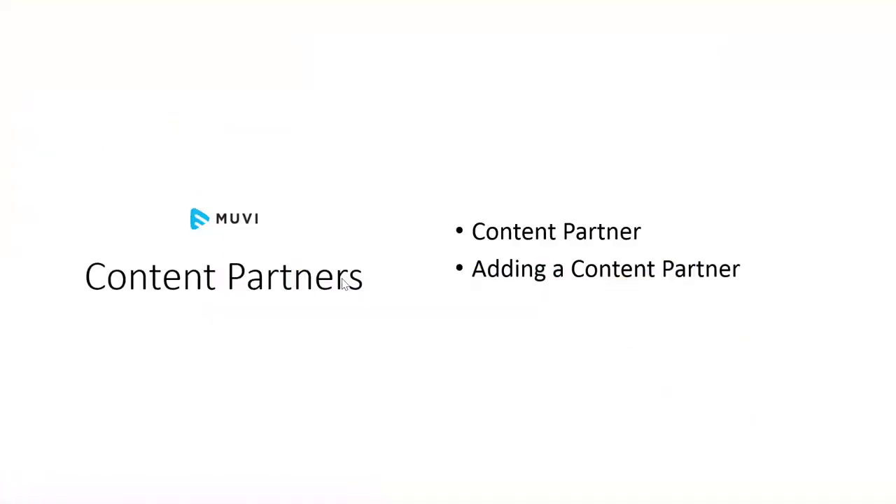
click(481, 329)
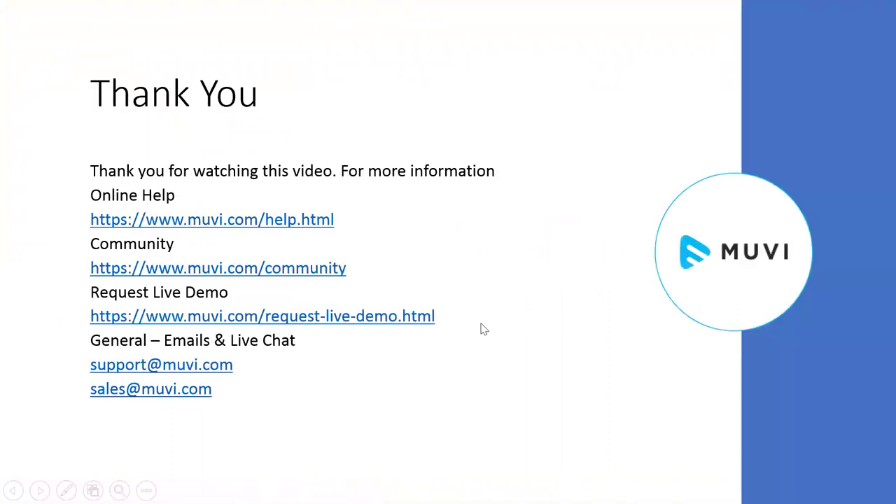